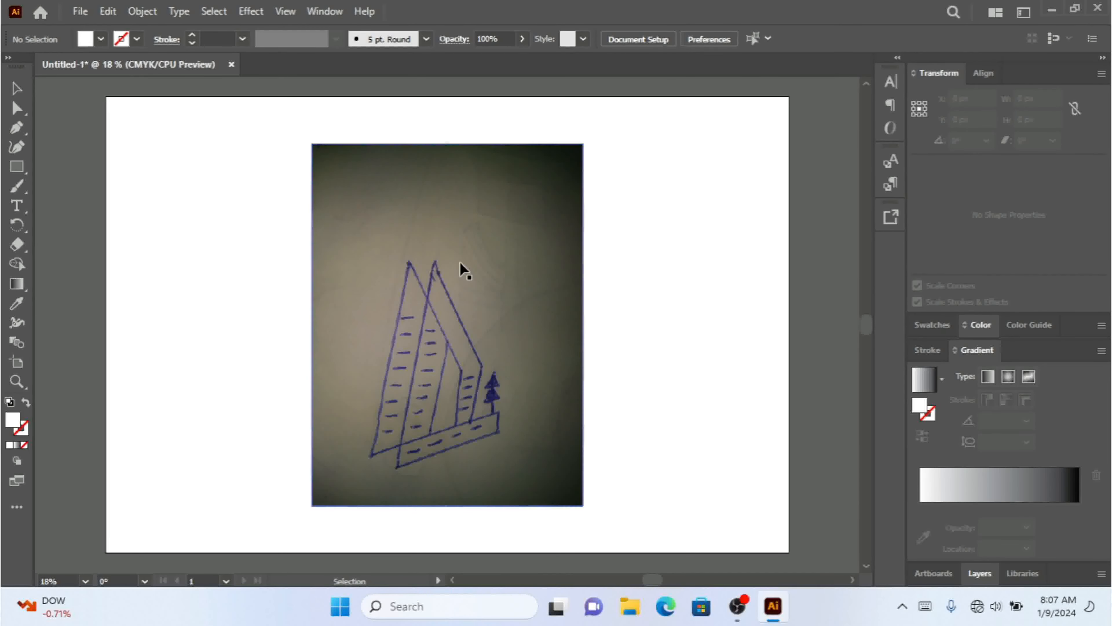
# - Lock Layer 1, which holds the sketch photo
pyautogui.click(456, 253)
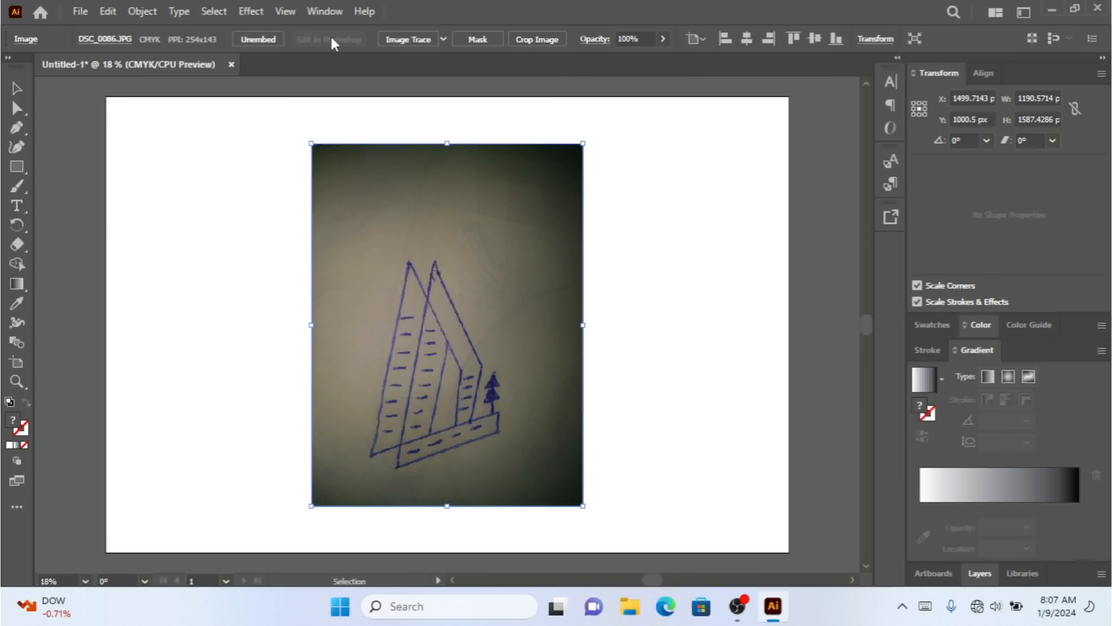
pyautogui.click(976, 575)
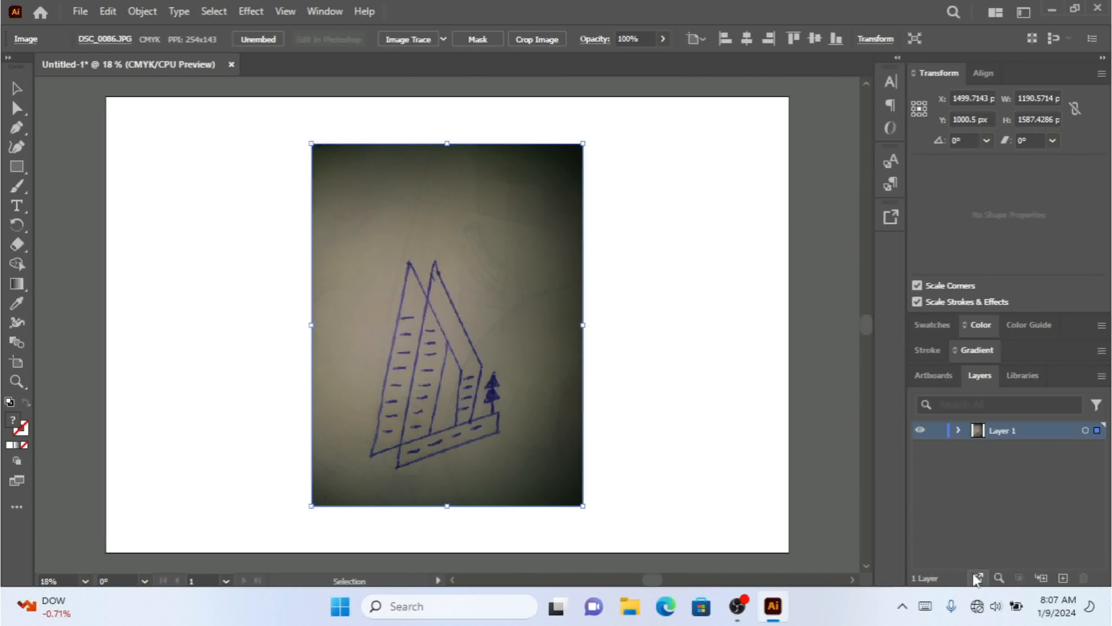
pyautogui.click(958, 430)
pyautogui.click(937, 430)
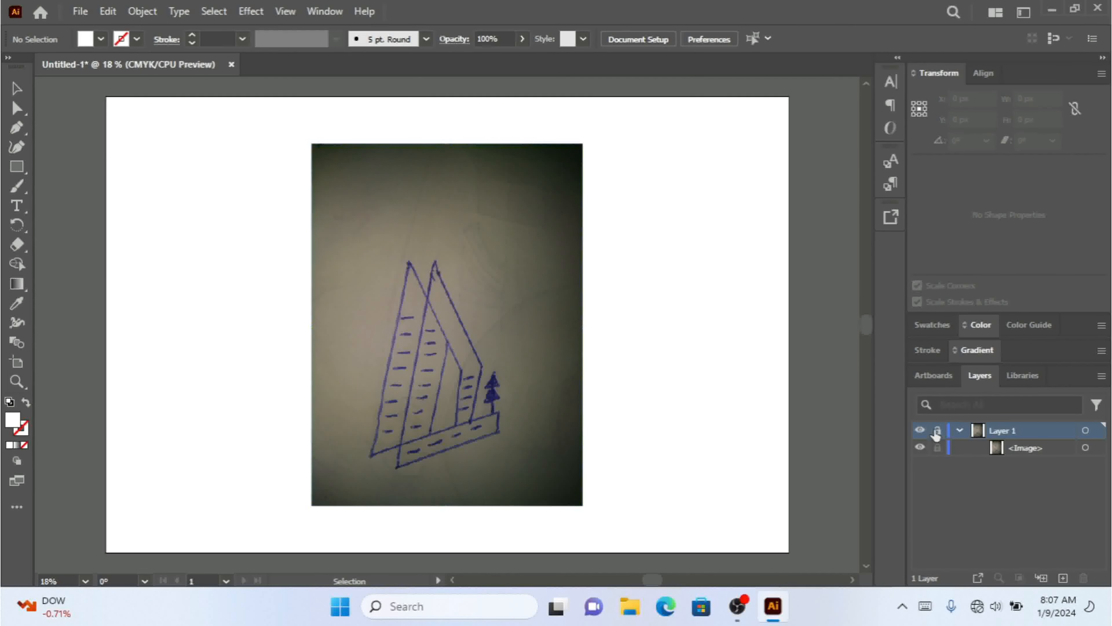
# - Turn on image dimming in the options of Layer 1 so the sketch photo is faded
pyautogui.doubleClick(1042, 431)
pyautogui.click(549, 358)
pyautogui.click(626, 390)
# - Choose the Pen tool and add a new layer above the locked sketch layer
pyautogui.hotkey('ctrl', '=')
pyautogui.hotkey('ctrl', '=')
pyautogui.scroll(-3, 447, 324)
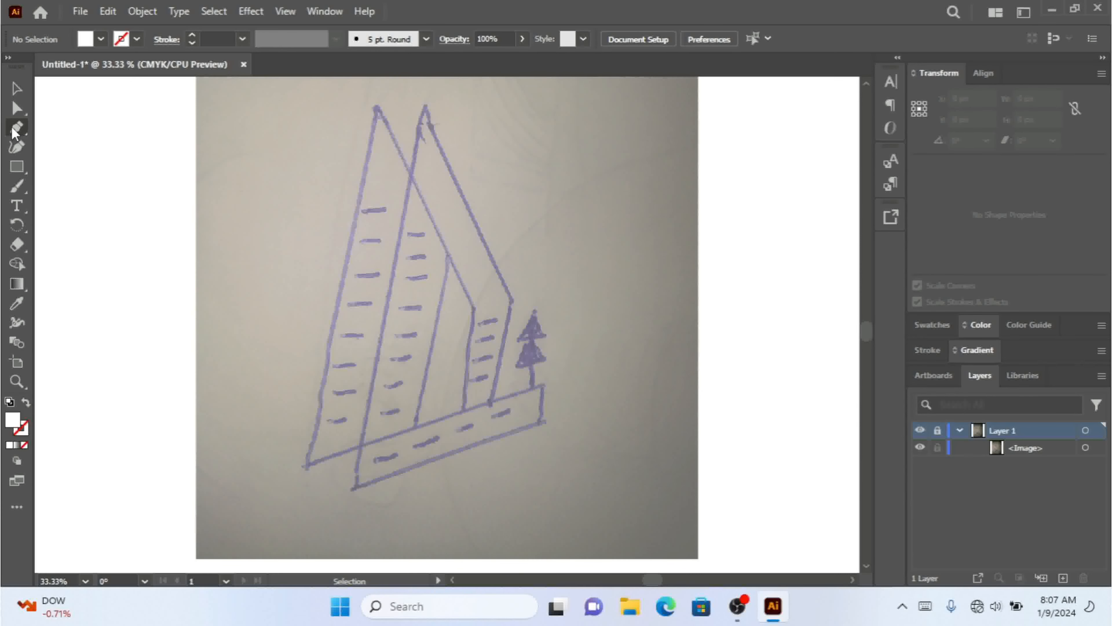
pyautogui.click(13, 131)
pyautogui.click(55, 131)
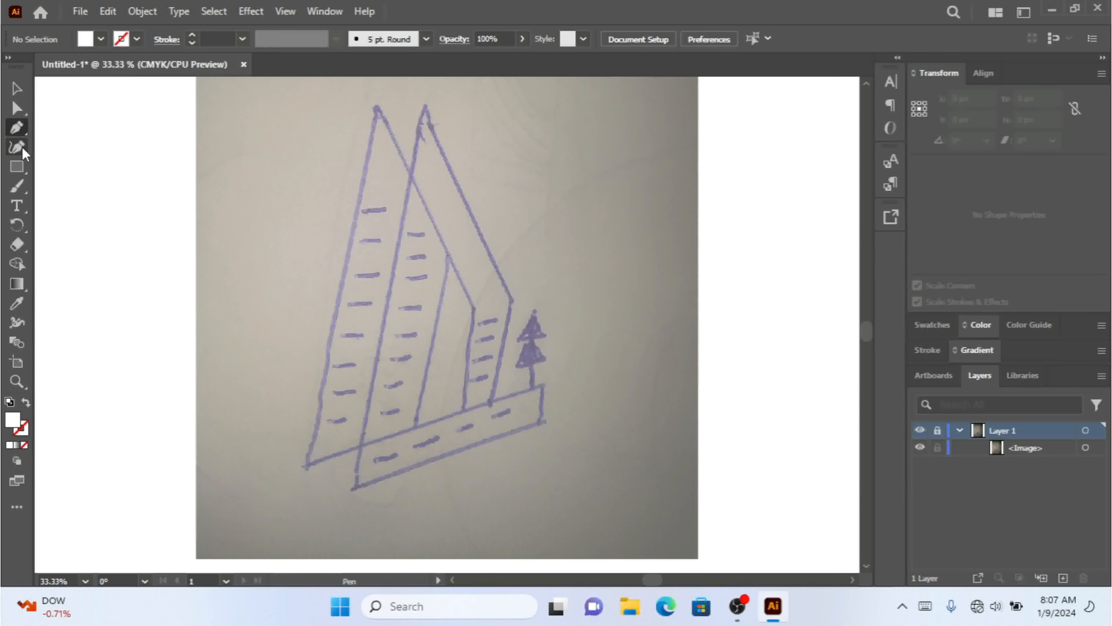
pyautogui.click(17, 128)
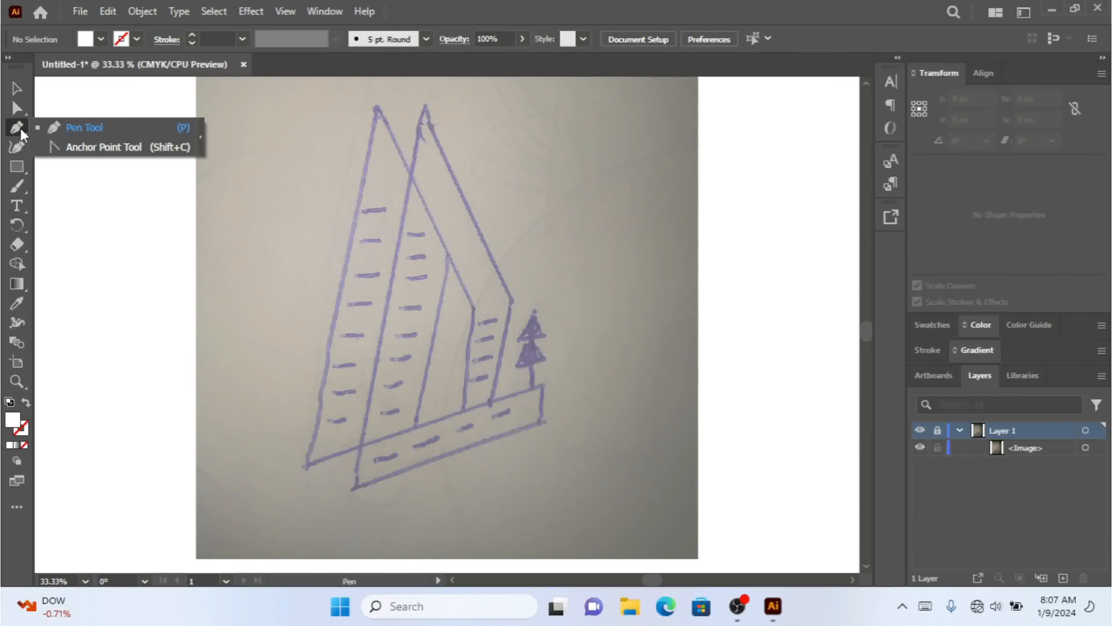
pyautogui.click(61, 128)
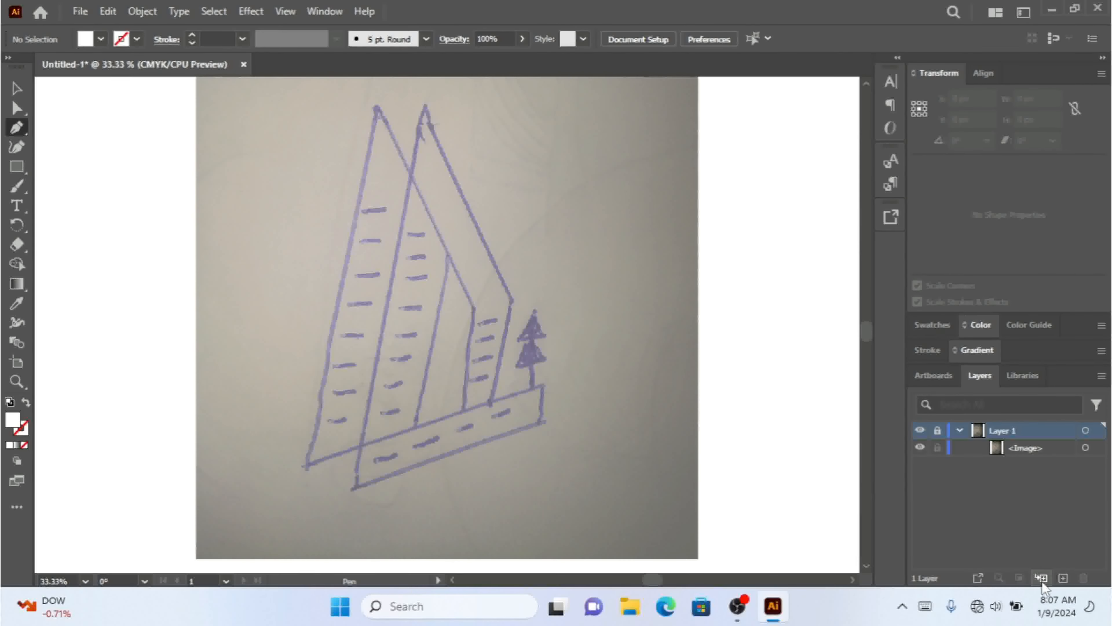
pyautogui.click(1063, 578)
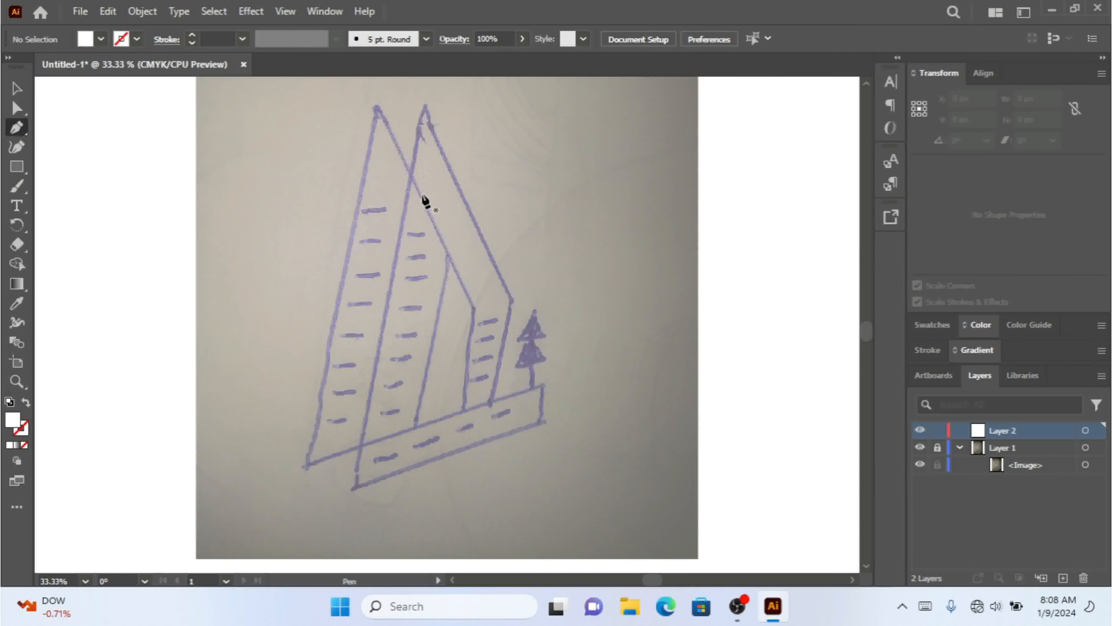
# - Trace the first tower's outer edge from its peak to the base corner and along the full baseline with the Pen tool
pyautogui.click(376, 108)
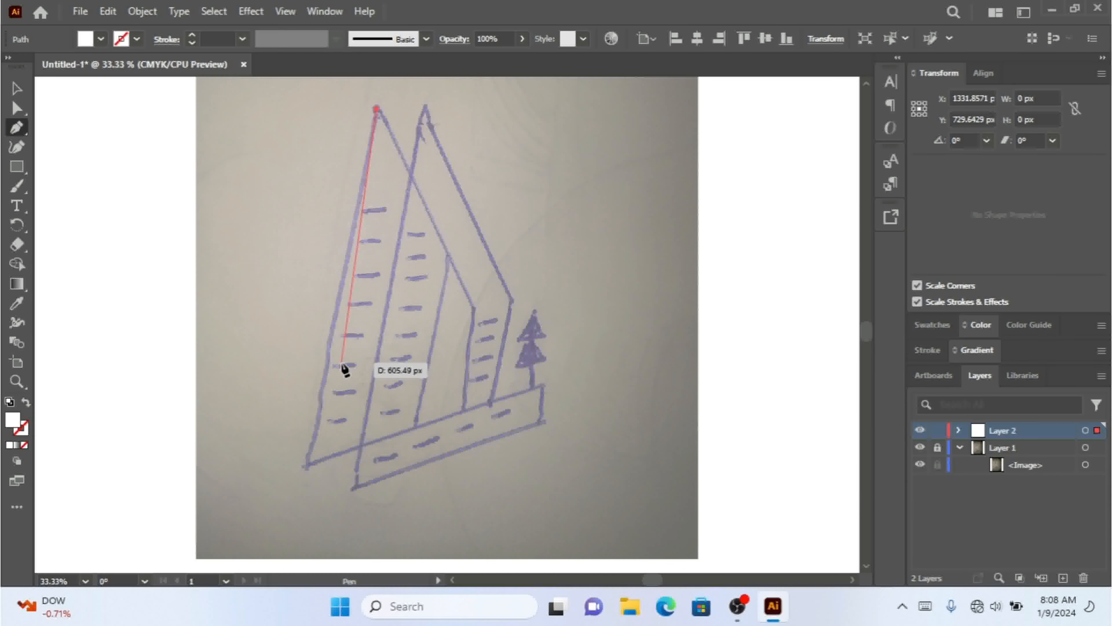
pyautogui.click(305, 463)
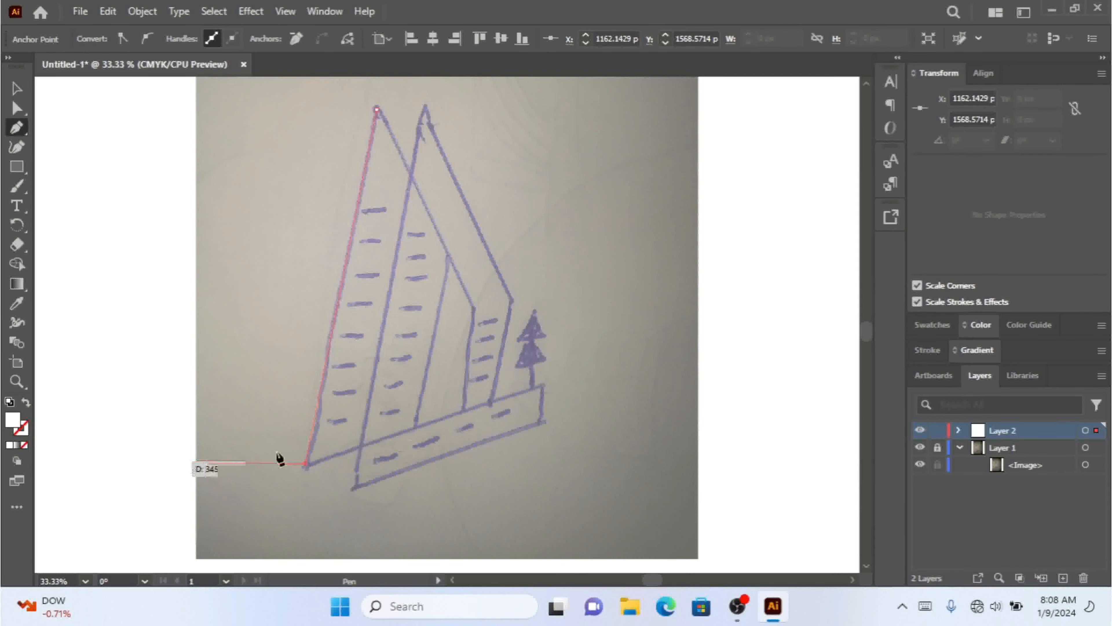
pyautogui.click(545, 386)
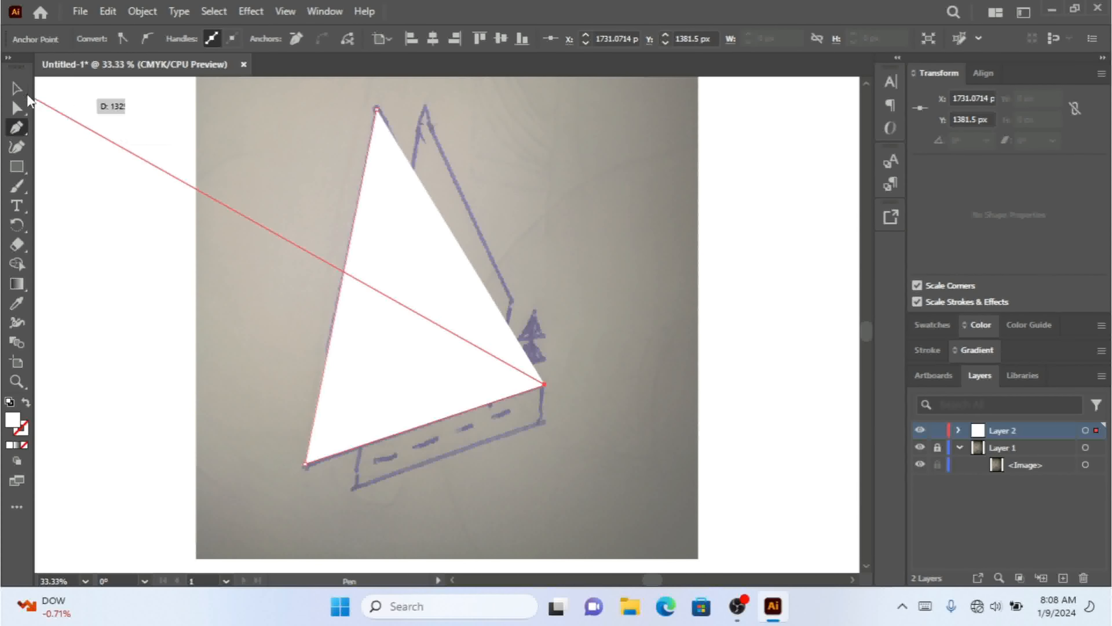
pyautogui.click(16, 88)
pyautogui.click(232, 215)
# - Set the traced path to no fill with a 2 pt stroke
pyautogui.click(340, 226)
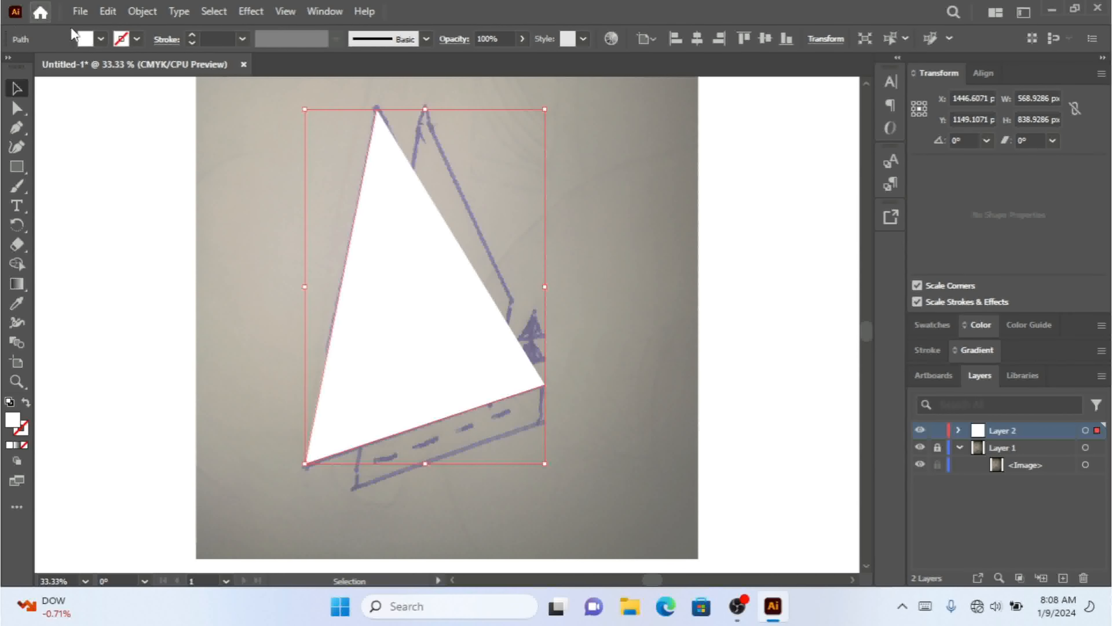
pyautogui.click(101, 38)
pyautogui.click(11, 66)
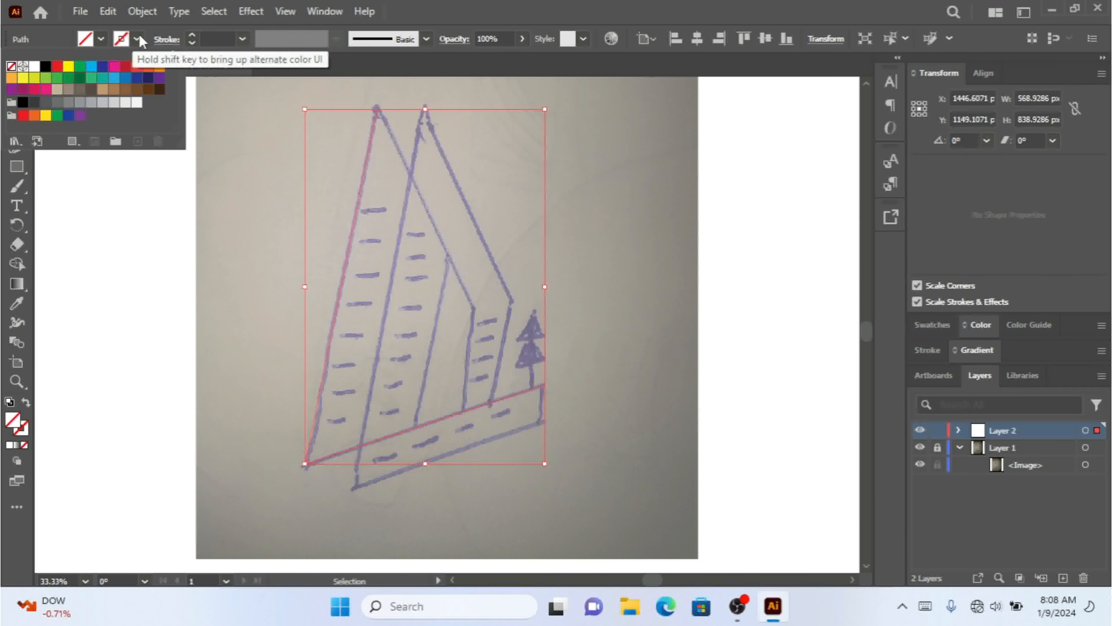
pyautogui.click(193, 36)
pyautogui.click(192, 36)
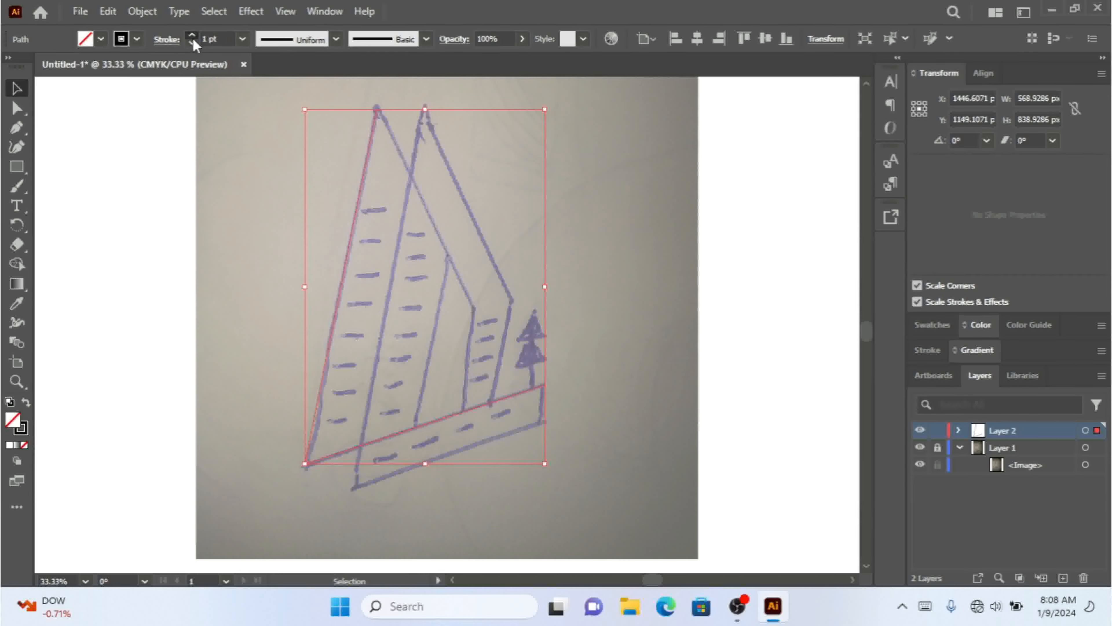
pyautogui.click(139, 223)
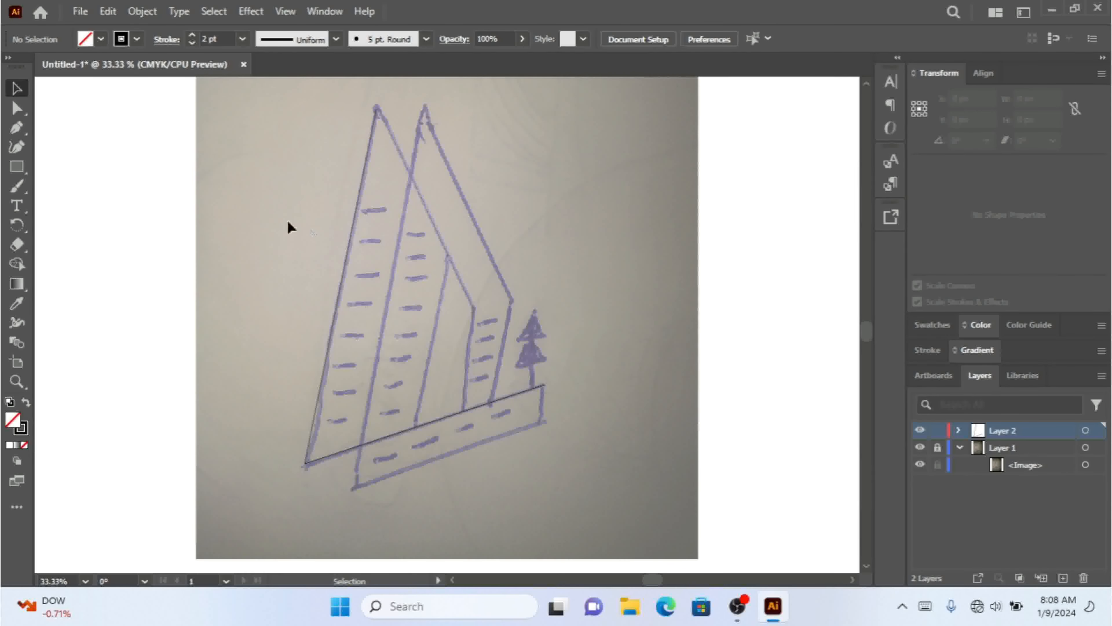
# - Change the traced path's stroke colour to red
pyautogui.moveTo(289, 222); pyautogui.dragTo(439, 299)
pyautogui.click(137, 38)
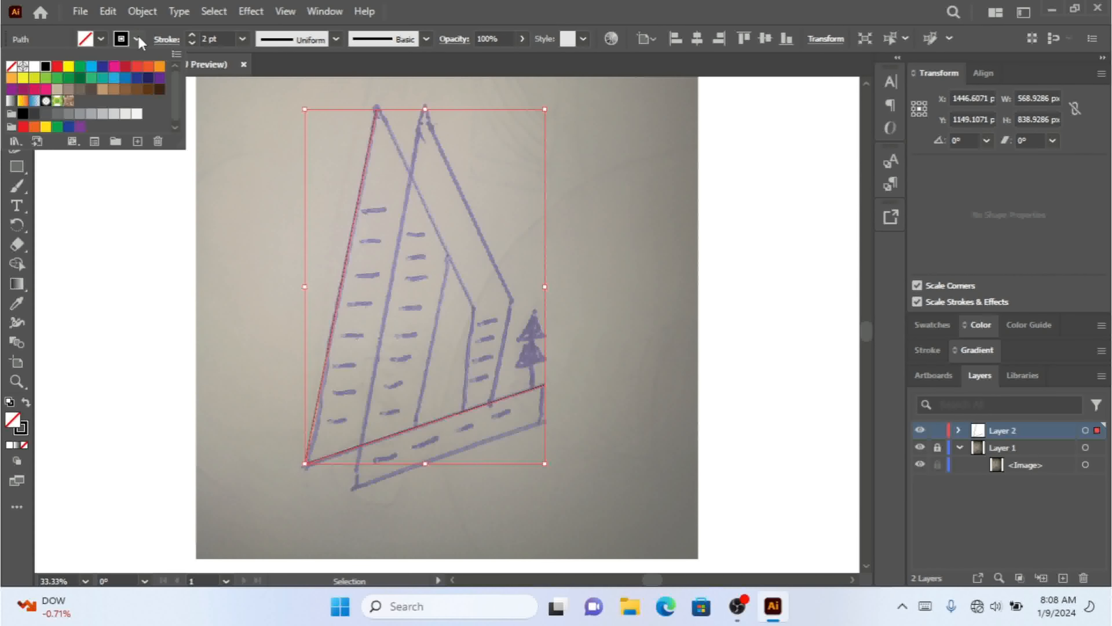
pyautogui.click(57, 65)
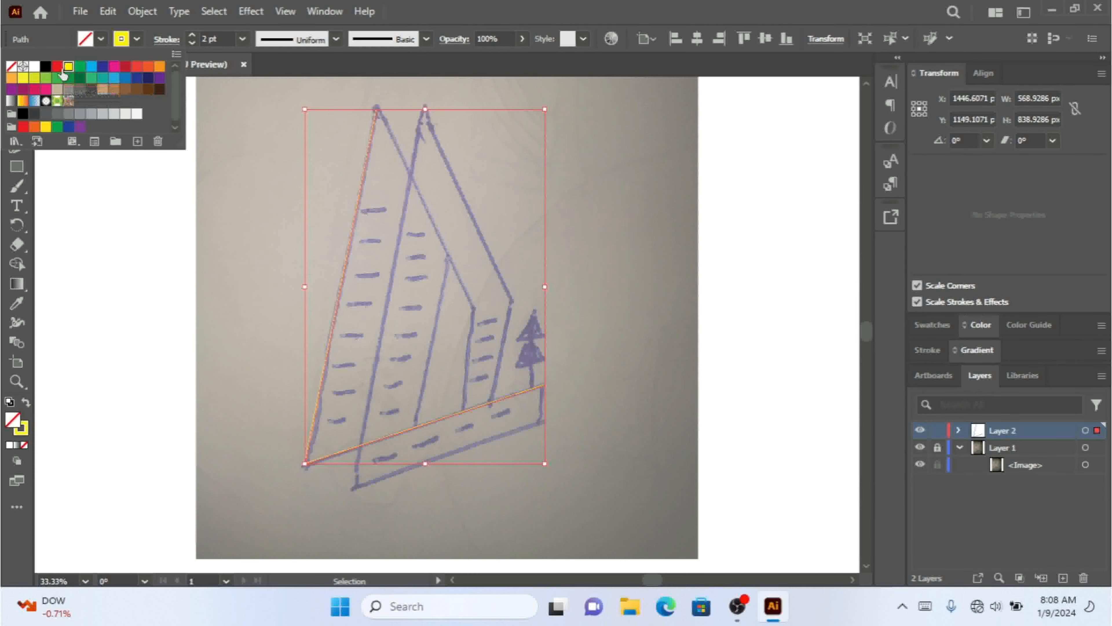
pyautogui.click(192, 385)
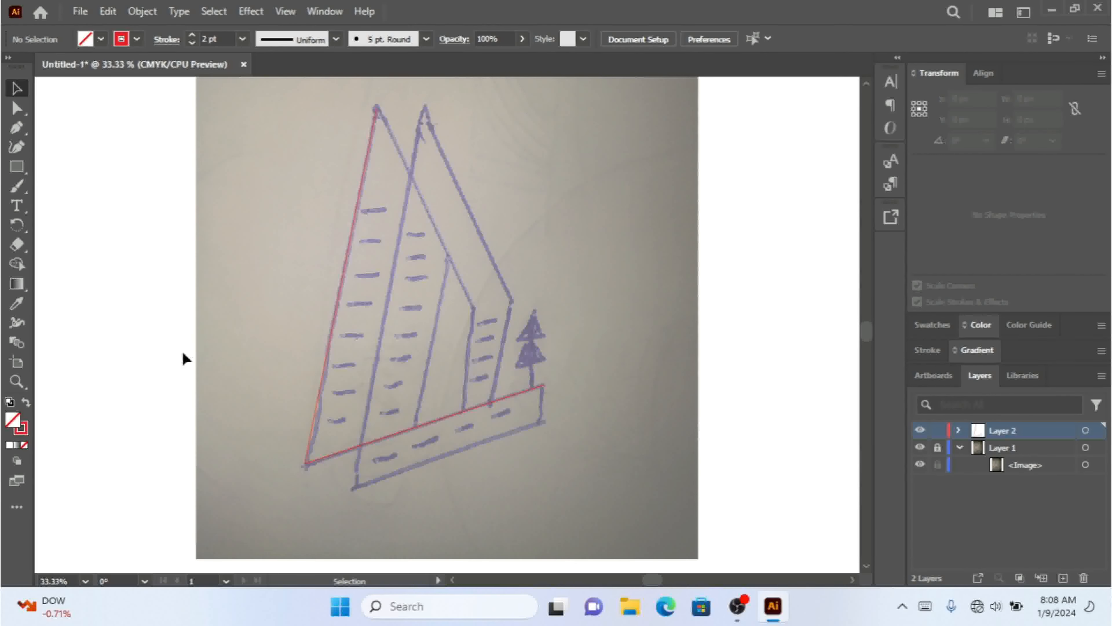
# - Continue the path from the first tower's peak down its sloping roof edge to the bend and on to the baseline
pyautogui.click(17, 128)
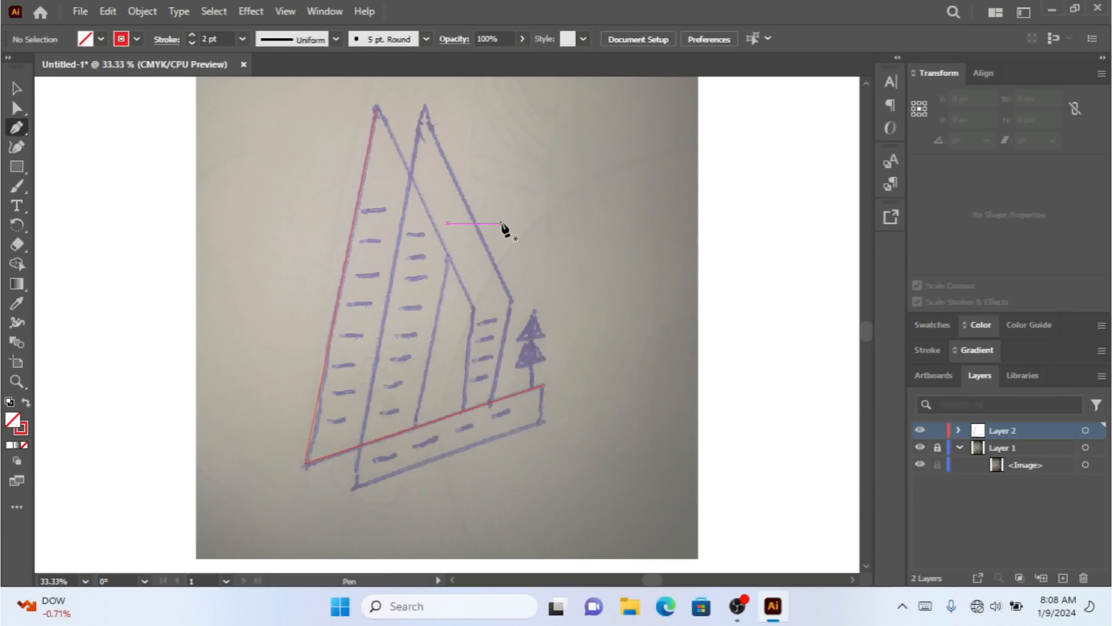
pyautogui.click(375, 108)
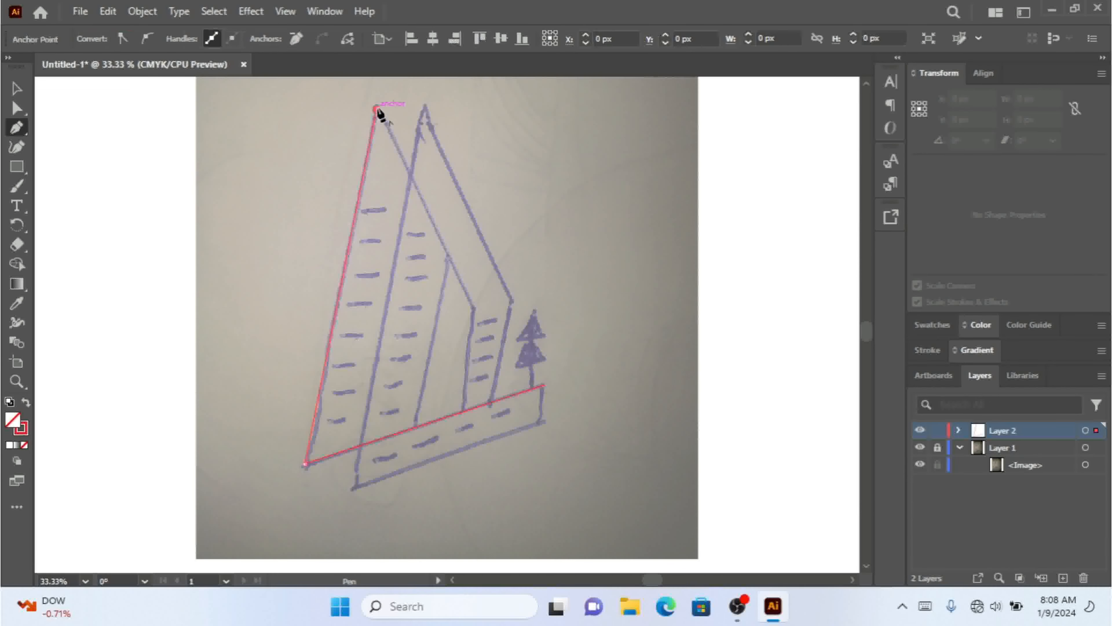
pyautogui.click(474, 307)
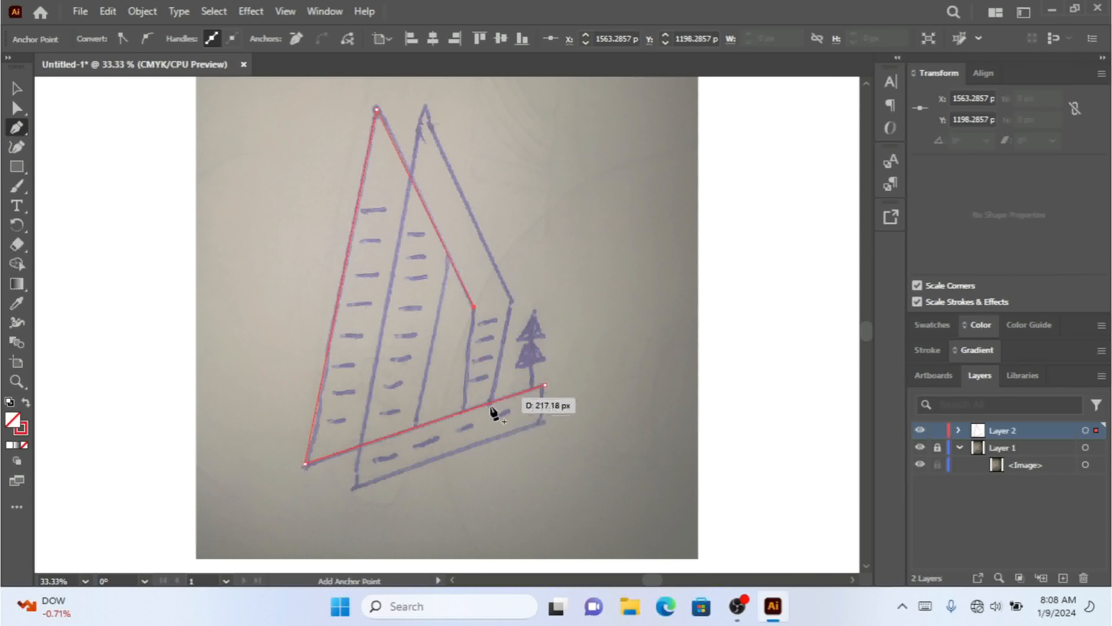
pyautogui.click(462, 411)
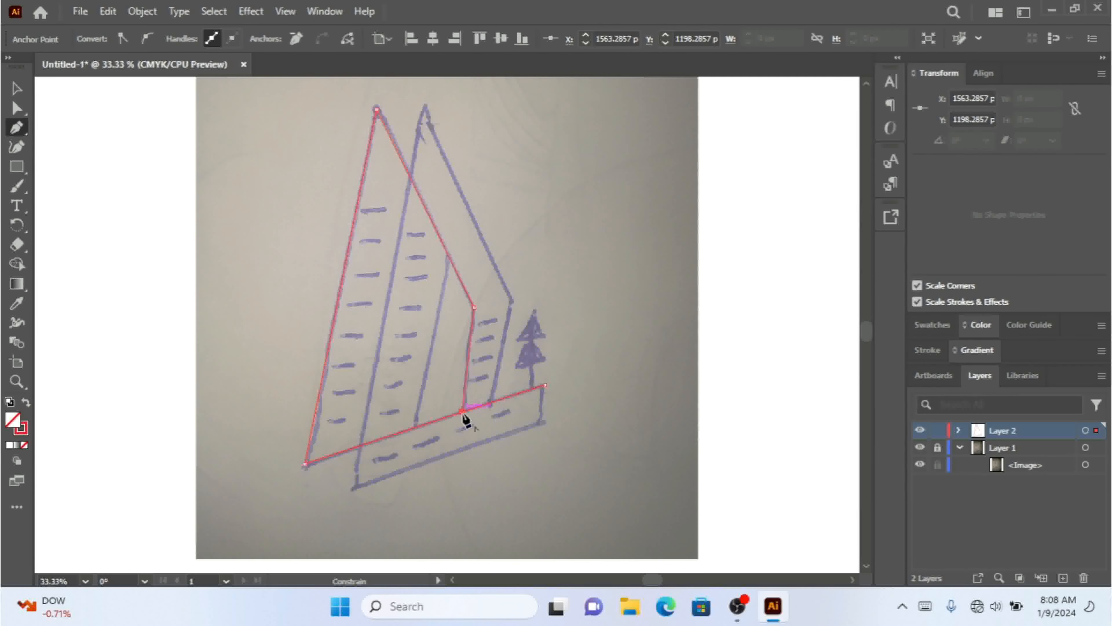
pyautogui.press('v')
pyautogui.click(138, 196)
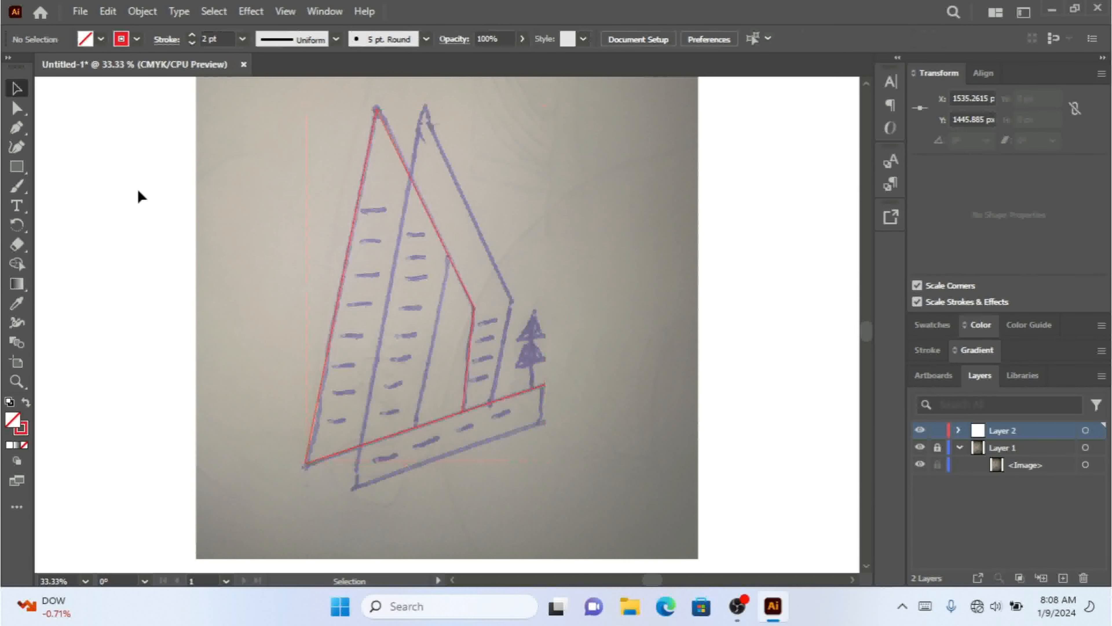
# - Trace from the second tower's peak down its long edge, along the lower edge of the base strip and up to the baseline's end
pyautogui.press('p')
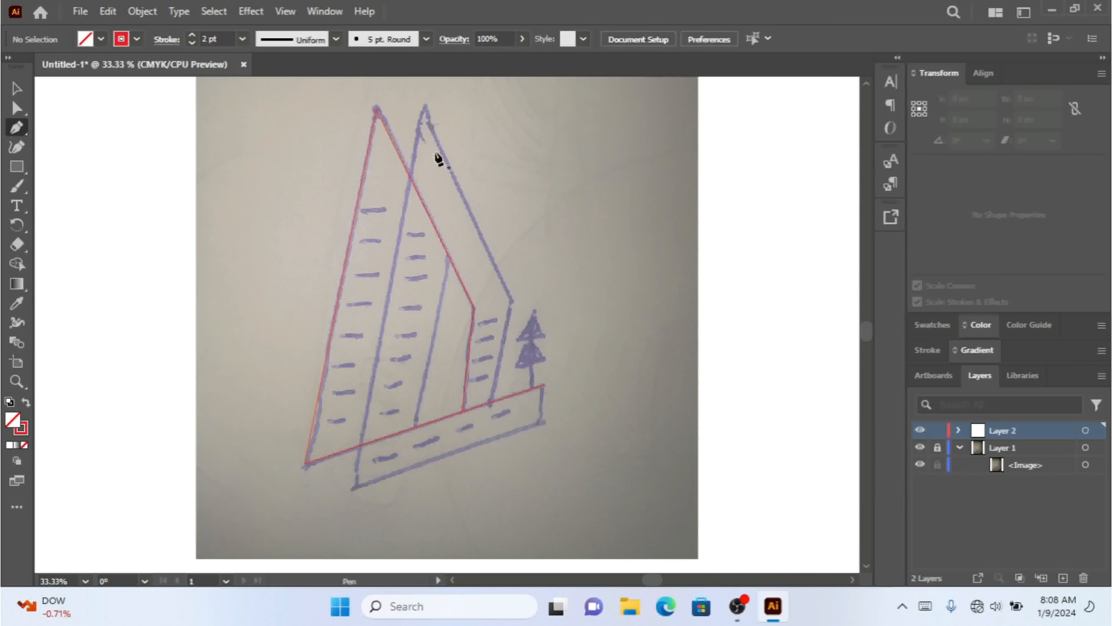
pyautogui.click(425, 106)
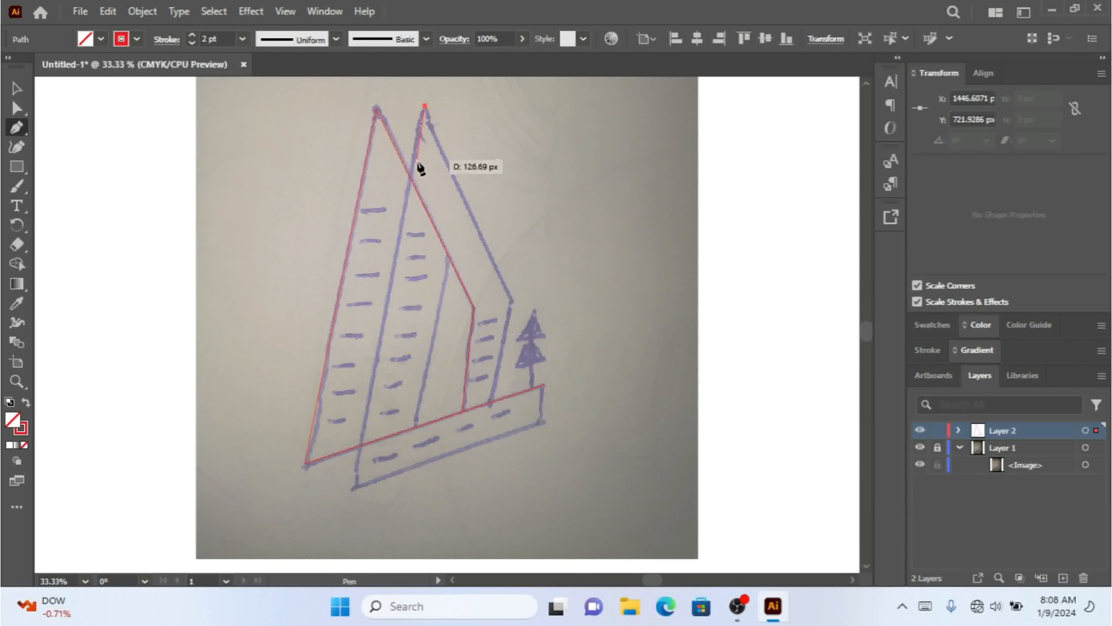
pyautogui.click(355, 487)
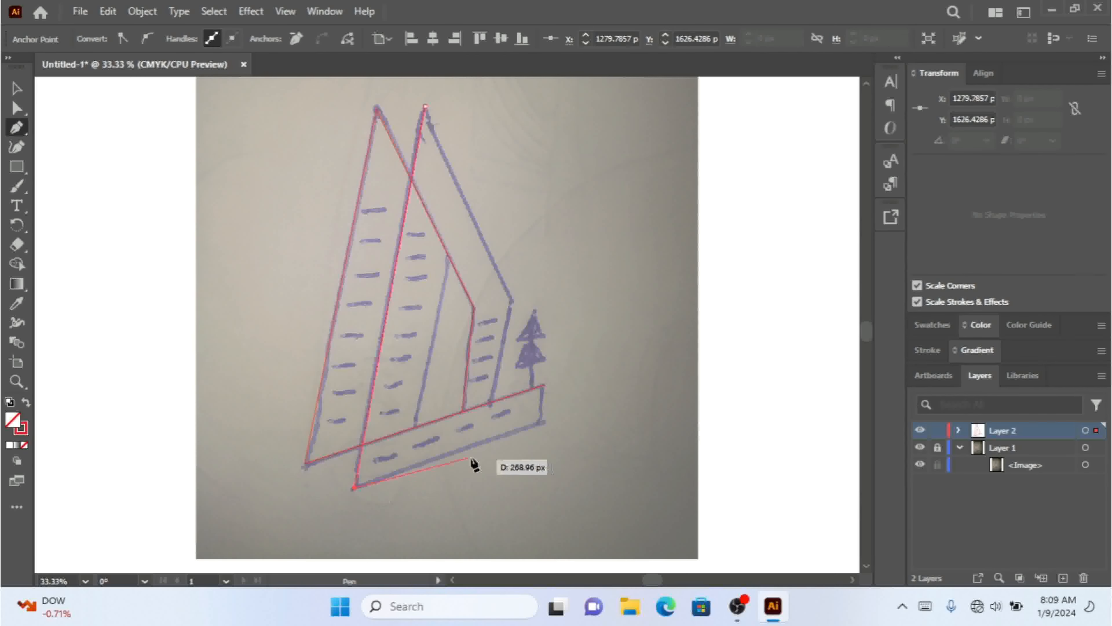
pyautogui.click(545, 423)
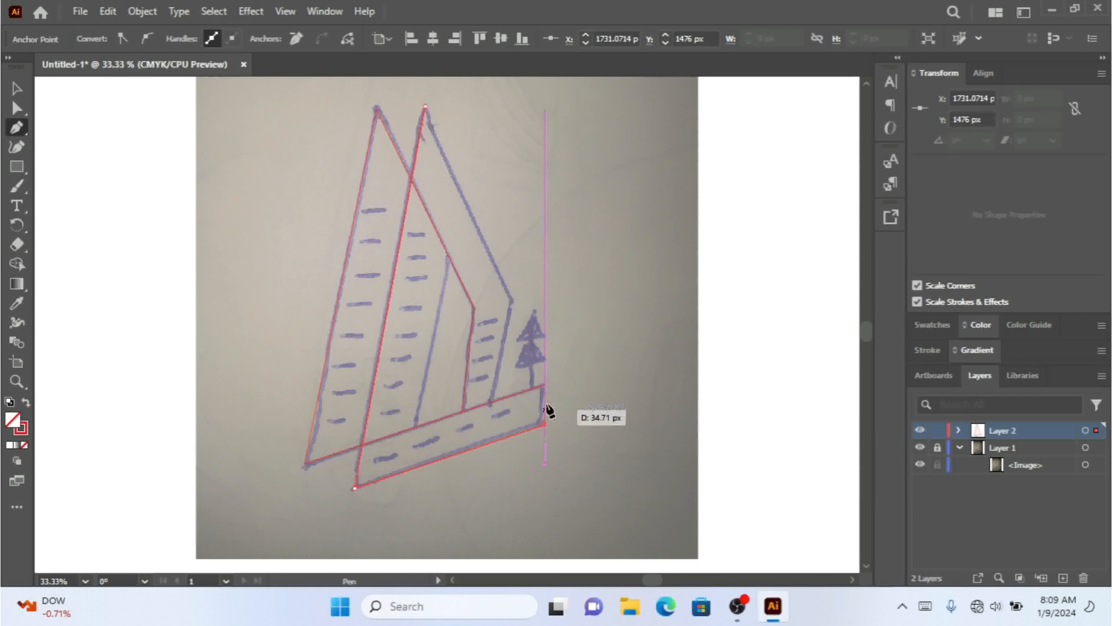
pyautogui.click(545, 385)
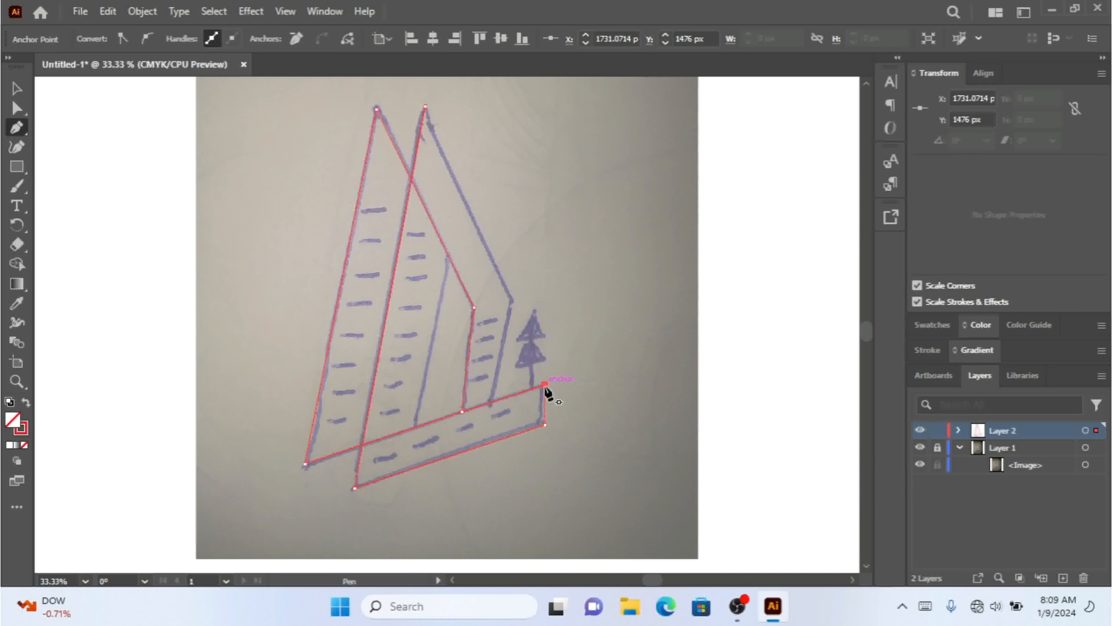
pyautogui.click(16, 88)
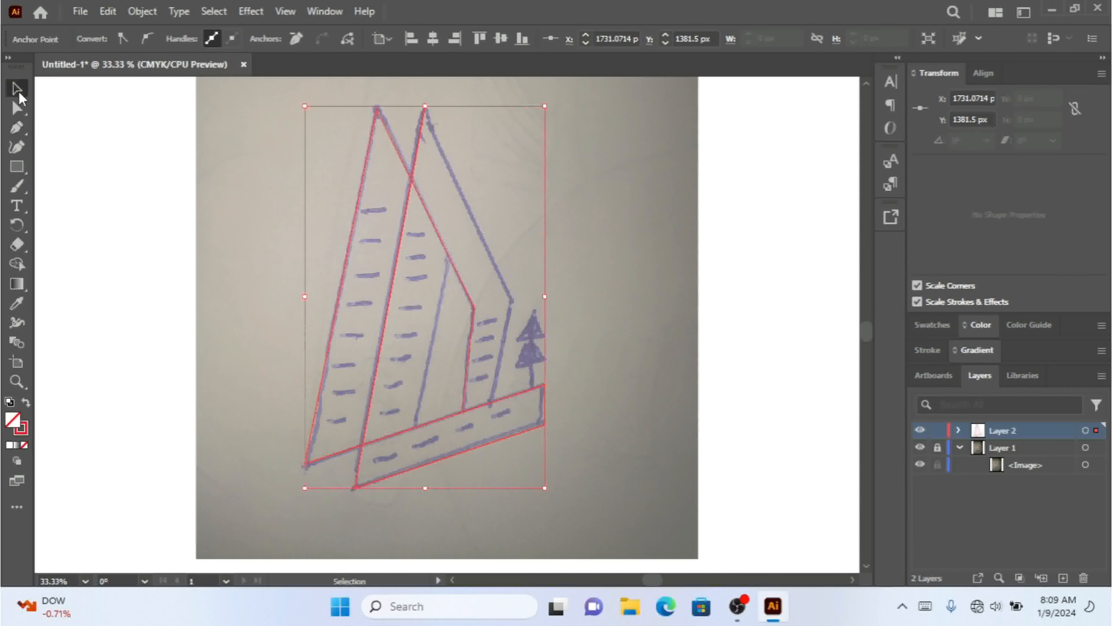
pyautogui.click(167, 272)
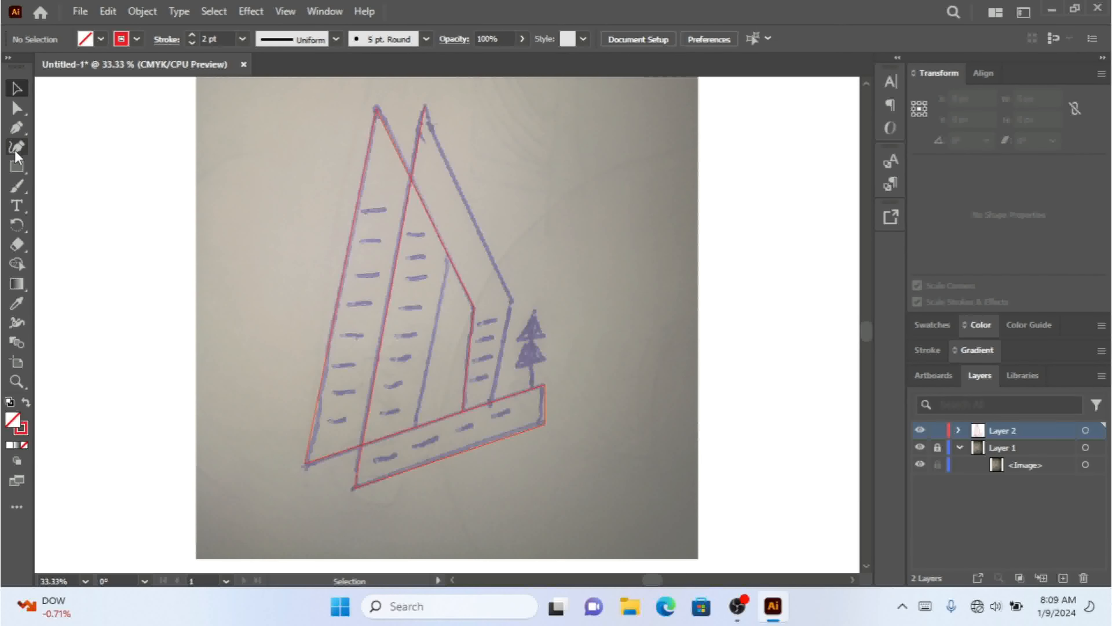
# - Trace the second tower's outer edge from its peak to the bend beside the tree and down just past the baseline
pyautogui.click(17, 127)
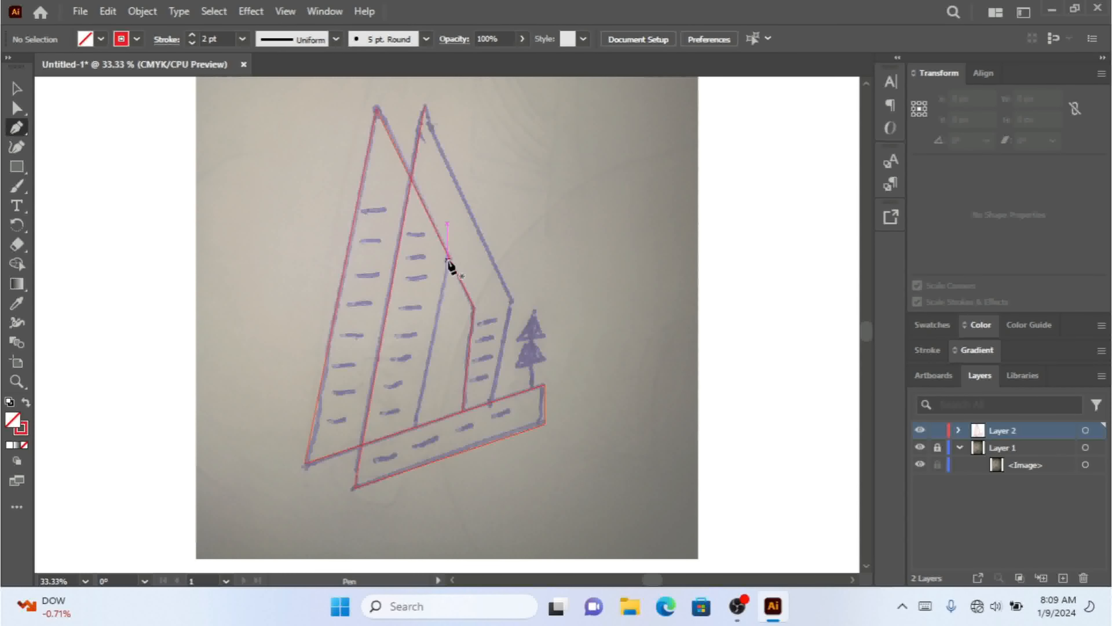
pyautogui.click(425, 106)
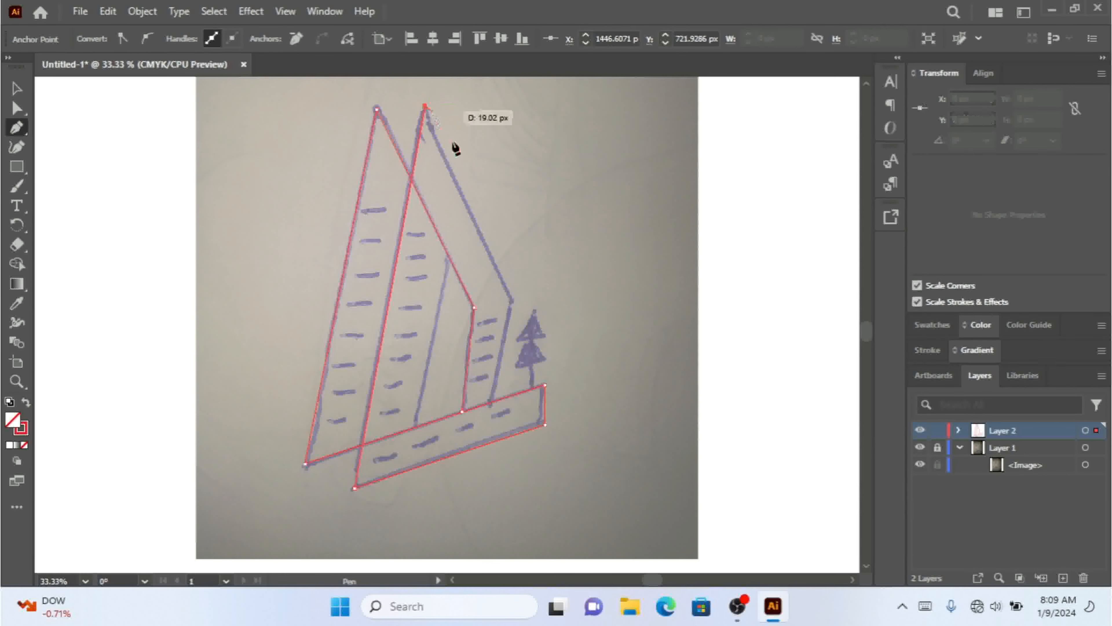
pyautogui.click(517, 300)
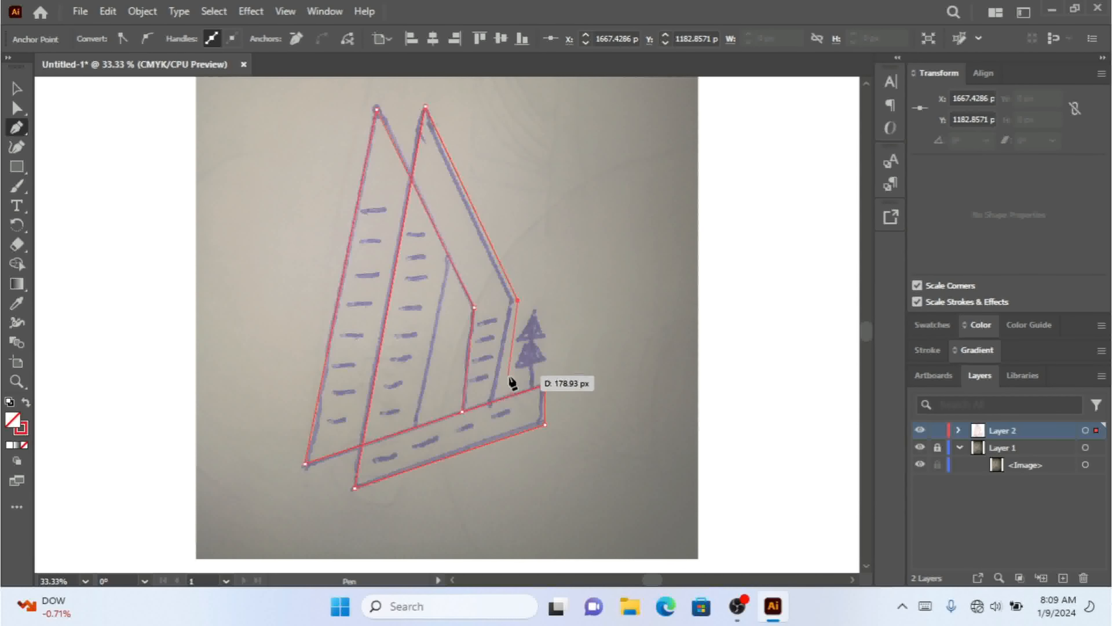
pyautogui.click(509, 395)
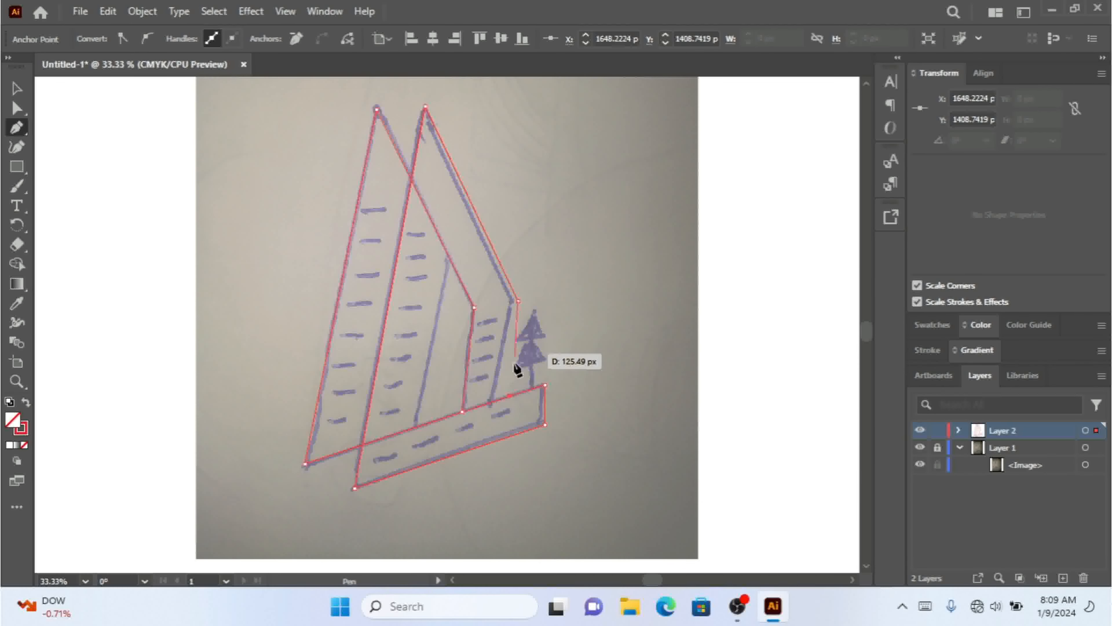
pyautogui.click(506, 410)
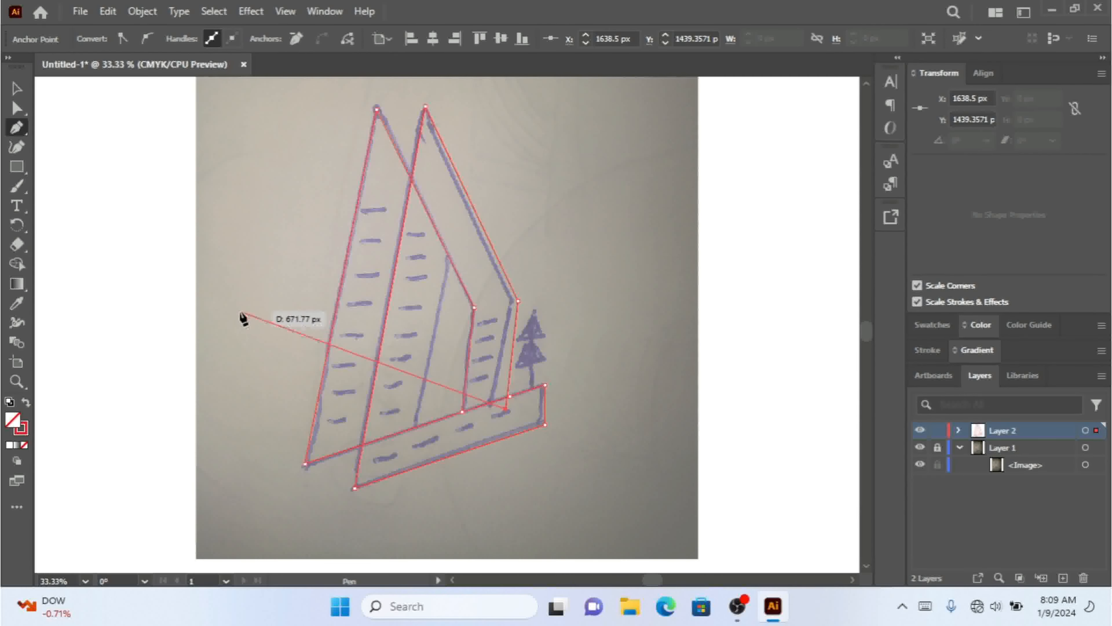
# - End the outer-edge path and trace the first tower's topmost window dash as a horizontal line about 71 px long
pyautogui.click(16, 88)
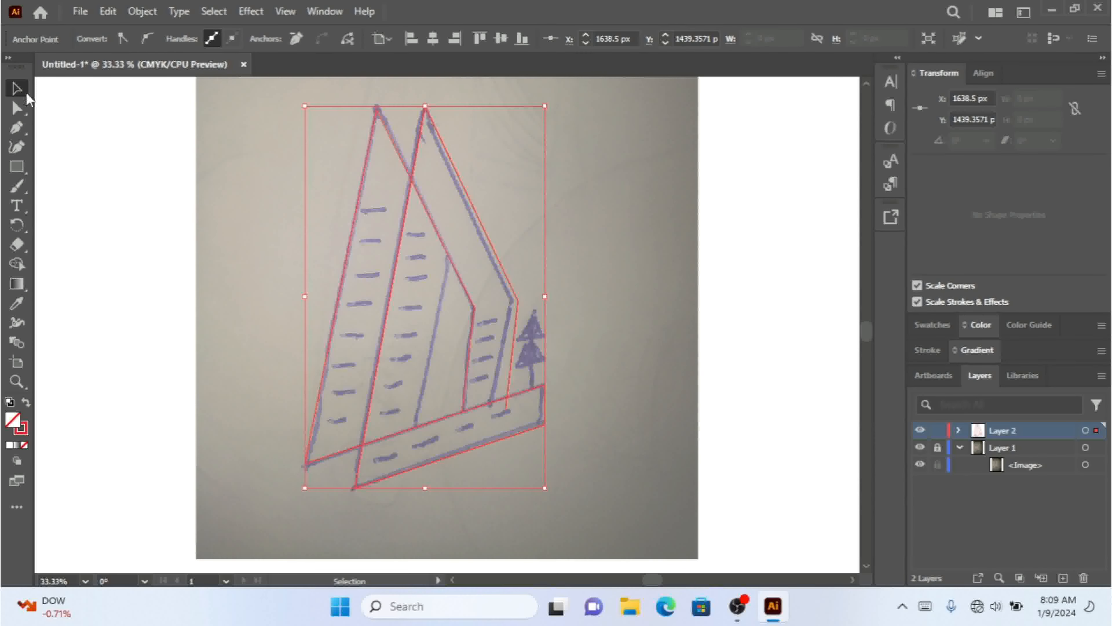
pyautogui.click(688, 336)
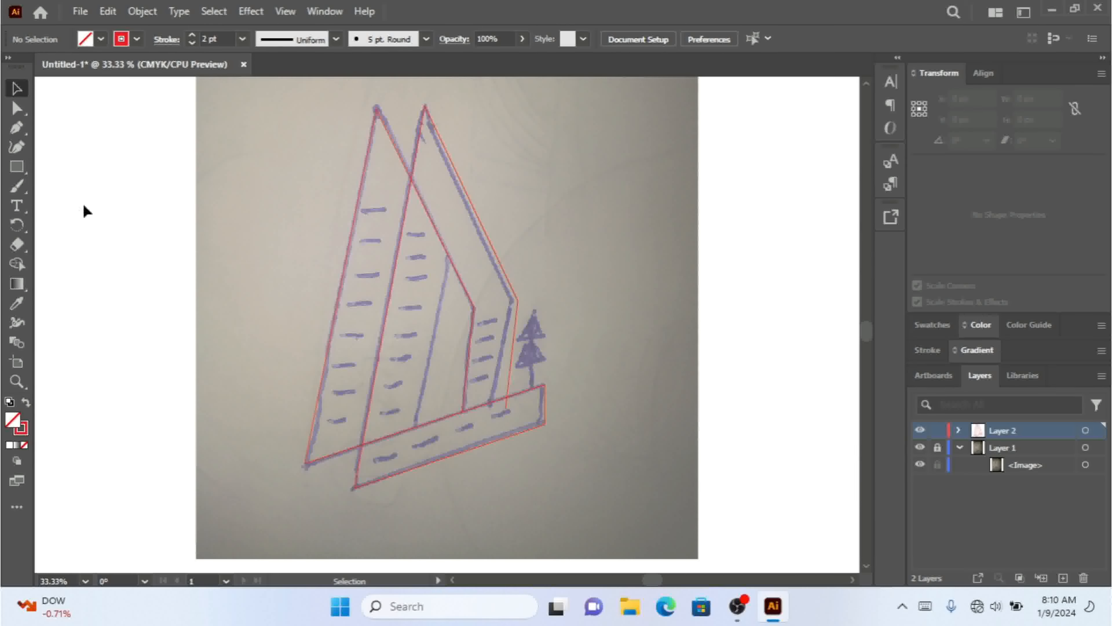
pyautogui.click(17, 127)
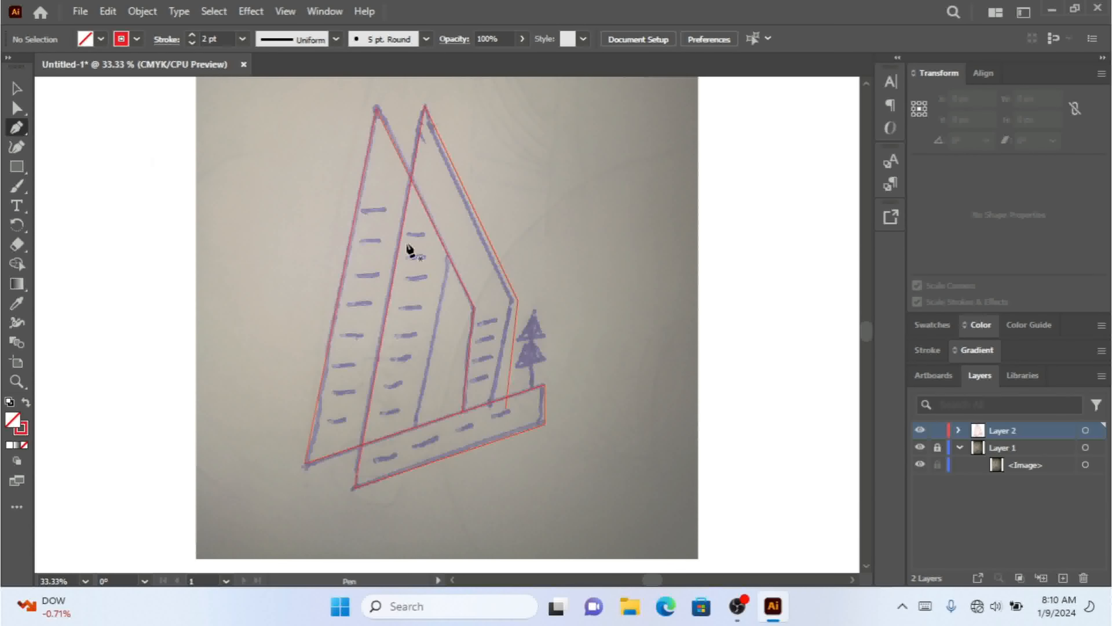
pyautogui.click(362, 207)
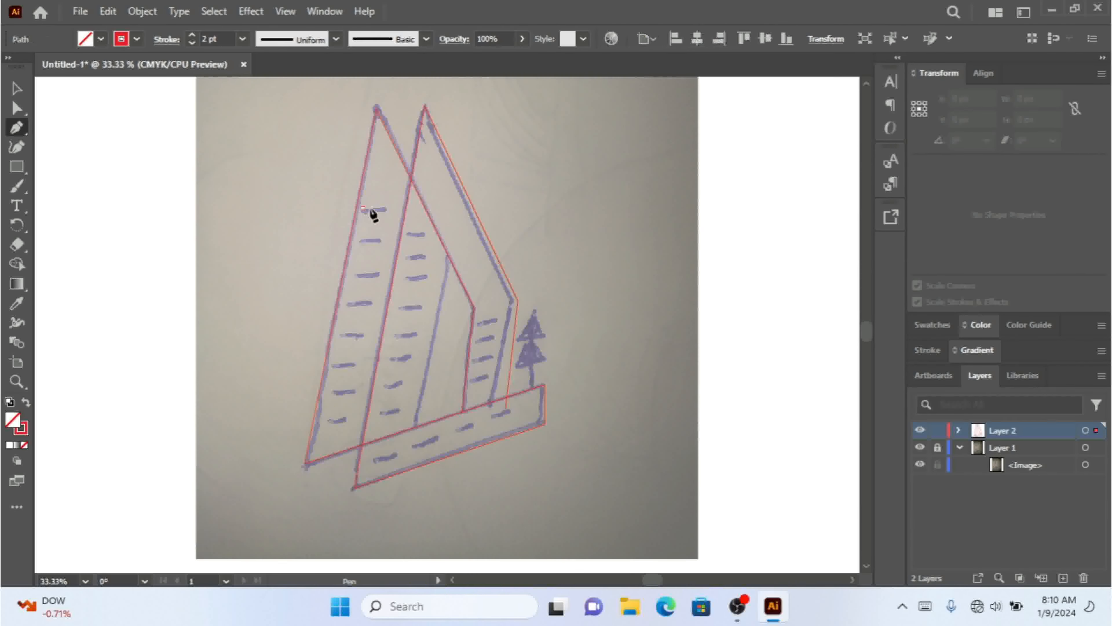
pyautogui.click(393, 208)
pyautogui.click(26, 90)
pyautogui.click(372, 239)
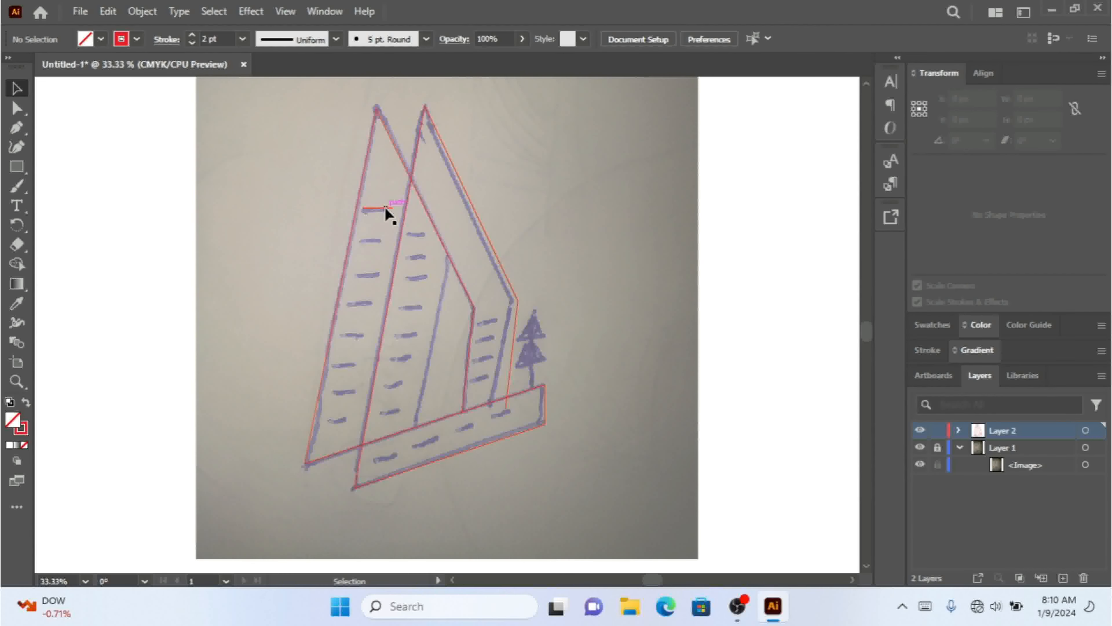
# - Copy the window line onto the remaining dashes down the first tower and onto those in the middle section
pyautogui.moveTo(385, 214); pyautogui.dragTo(378, 279)
pyautogui.moveTo(377, 276); pyautogui.dragTo(345, 420)
pyautogui.moveTo(382, 208); pyautogui.dragTo(399, 420)
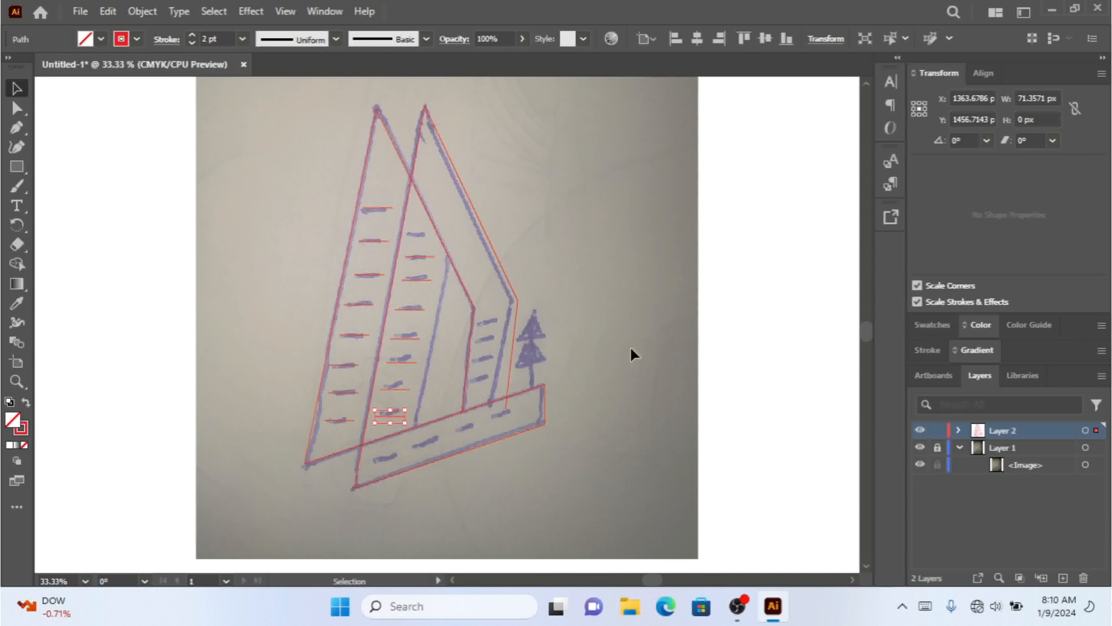
# - Copy window lines onto the middle section's topmost dash and the dashes in the second tower's narrow section beside the tree
pyautogui.click(430, 258)
pyautogui.moveTo(427, 258); pyautogui.dragTo(490, 391)
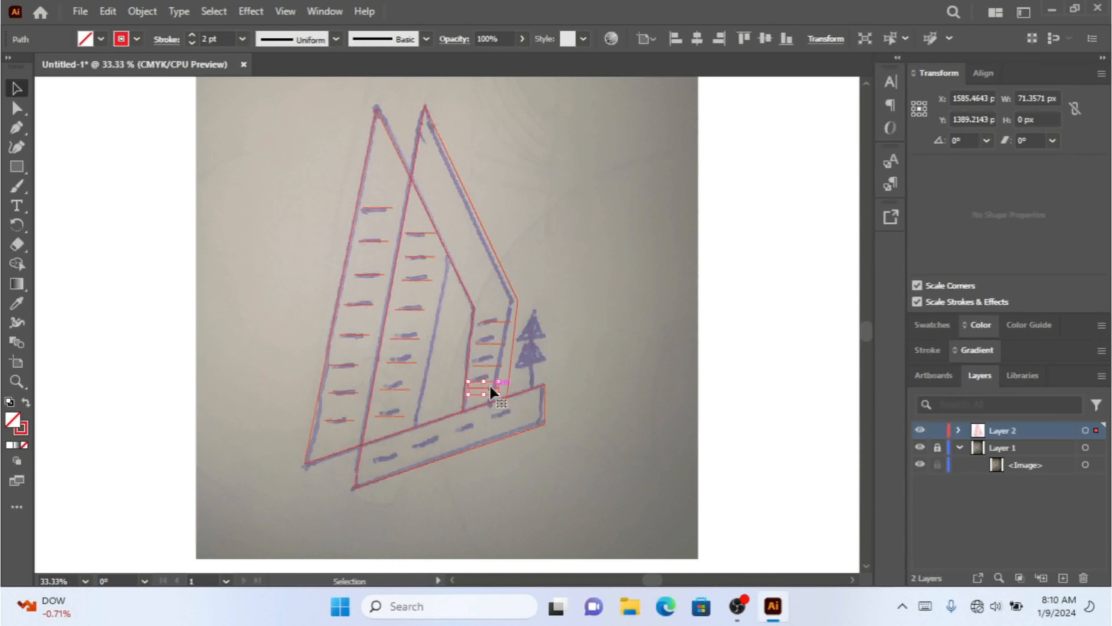
pyautogui.click(558, 450)
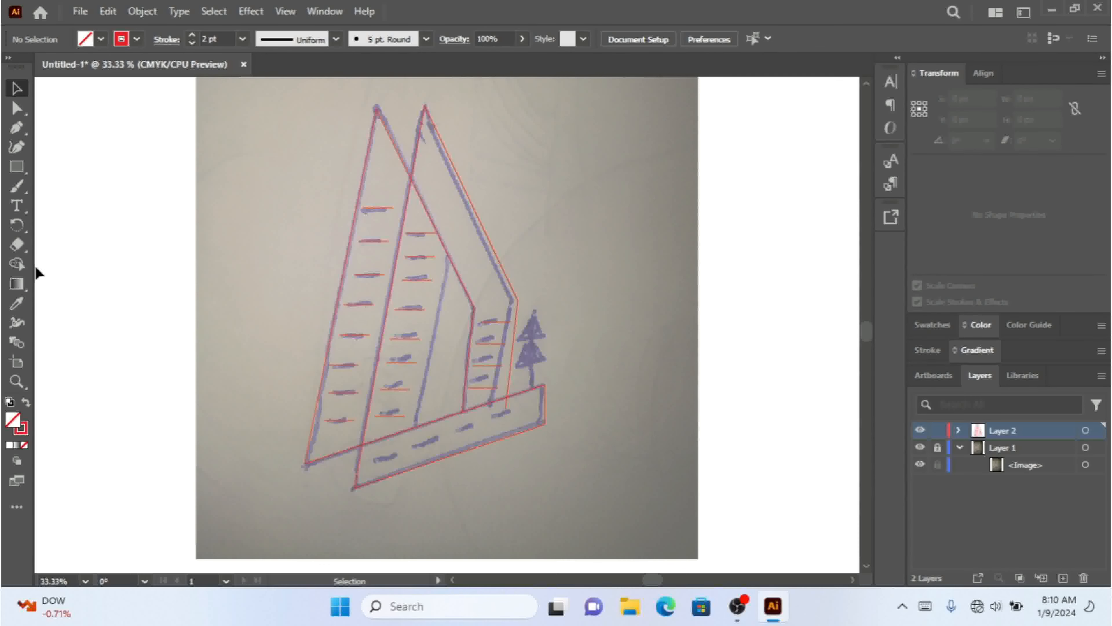
# - Trace the first dash on the base strip as a slanted line about 69 px long
pyautogui.click(16, 128)
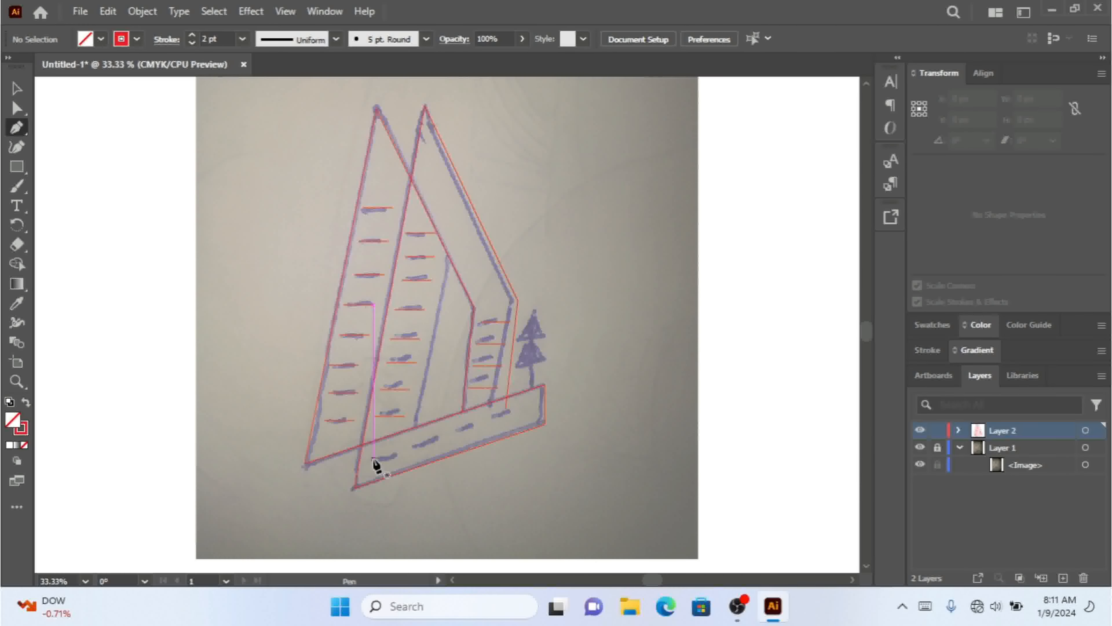
pyautogui.click(373, 458)
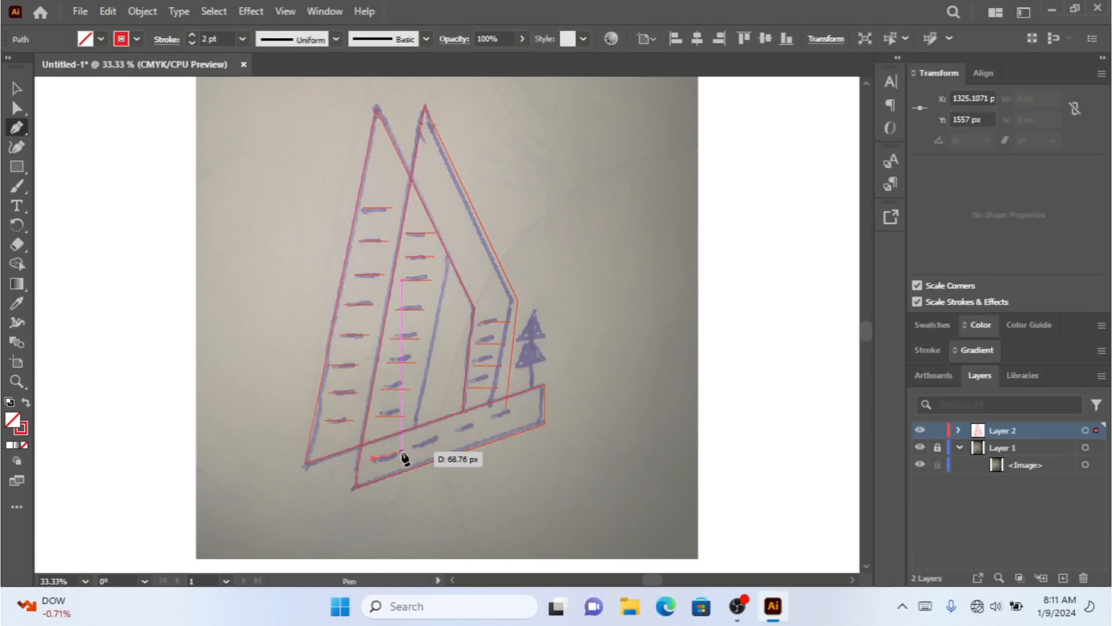
pyautogui.click(402, 452)
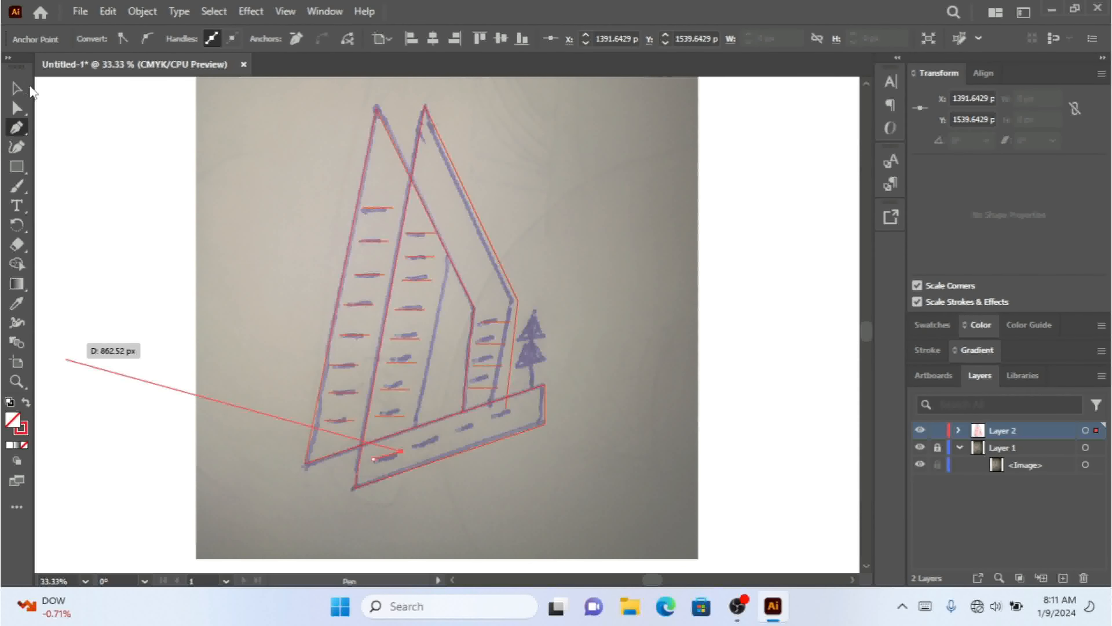
pyautogui.click(17, 88)
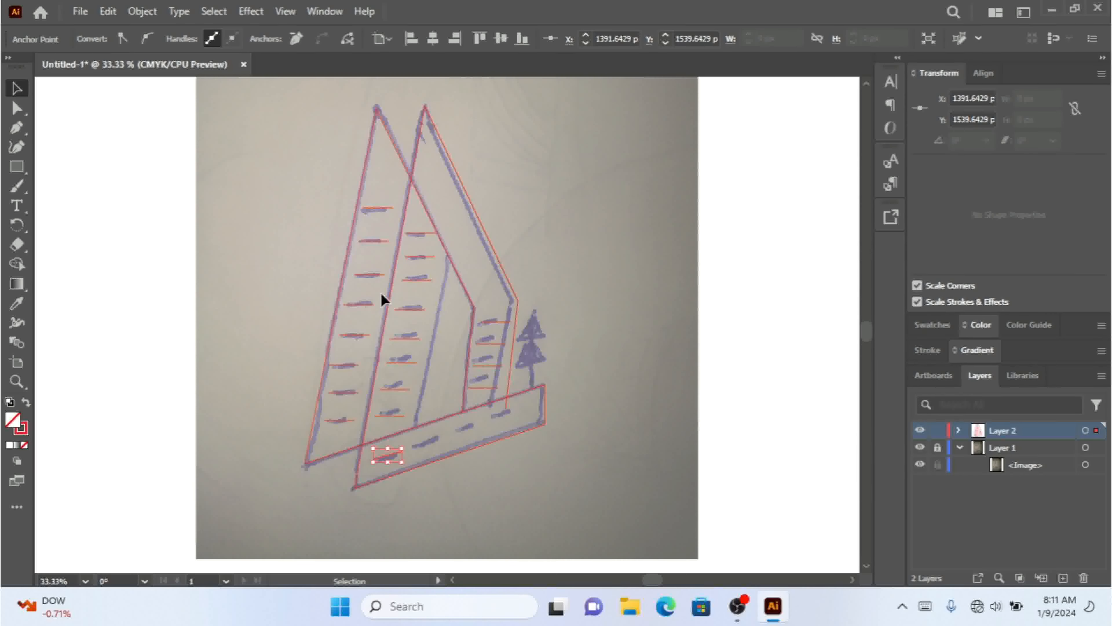
pyautogui.click(473, 498)
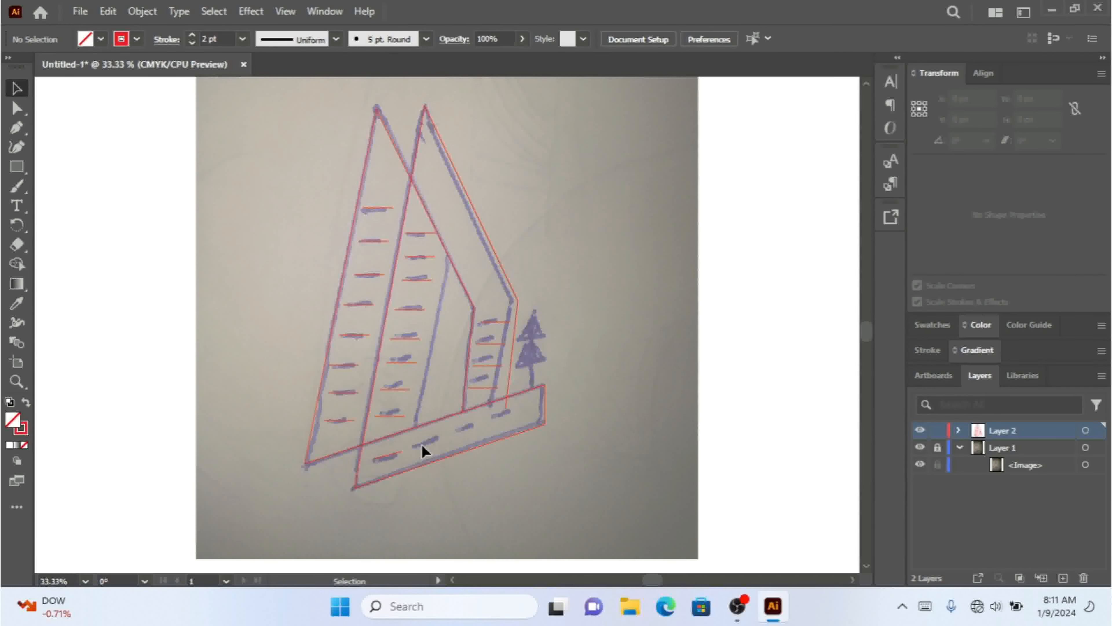
# - Copy the slanted line onto the other three dashes along the base strip, adjusting each to its sketched mark
pyautogui.moveTo(393, 457); pyautogui.dragTo(438, 448)
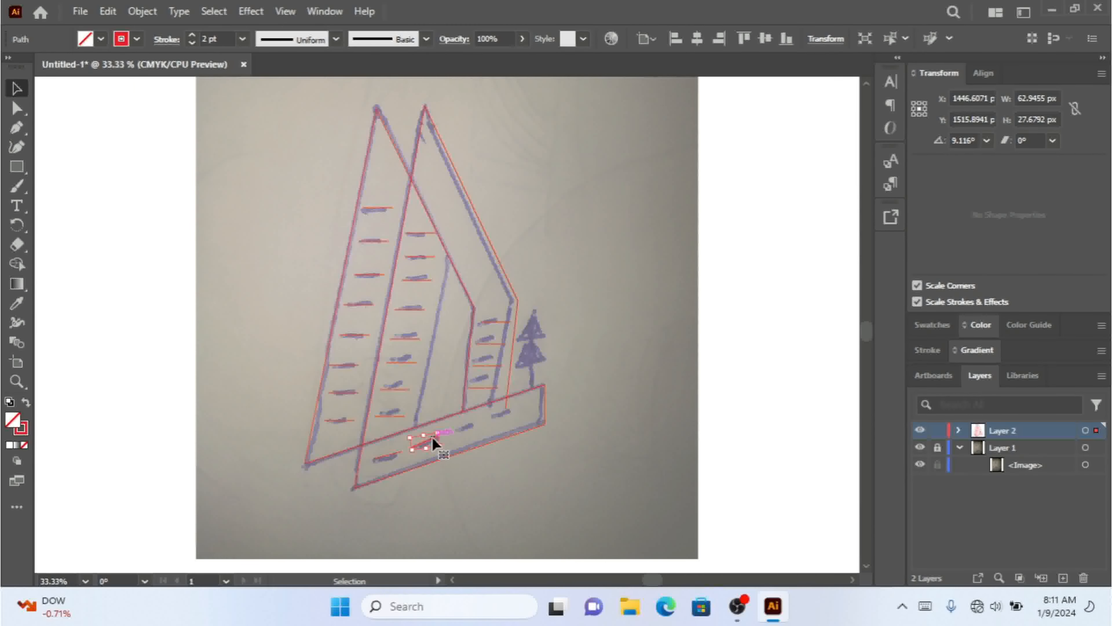
pyautogui.hotkey('ctrl', '+')
pyautogui.hotkey('ctrl', '+')
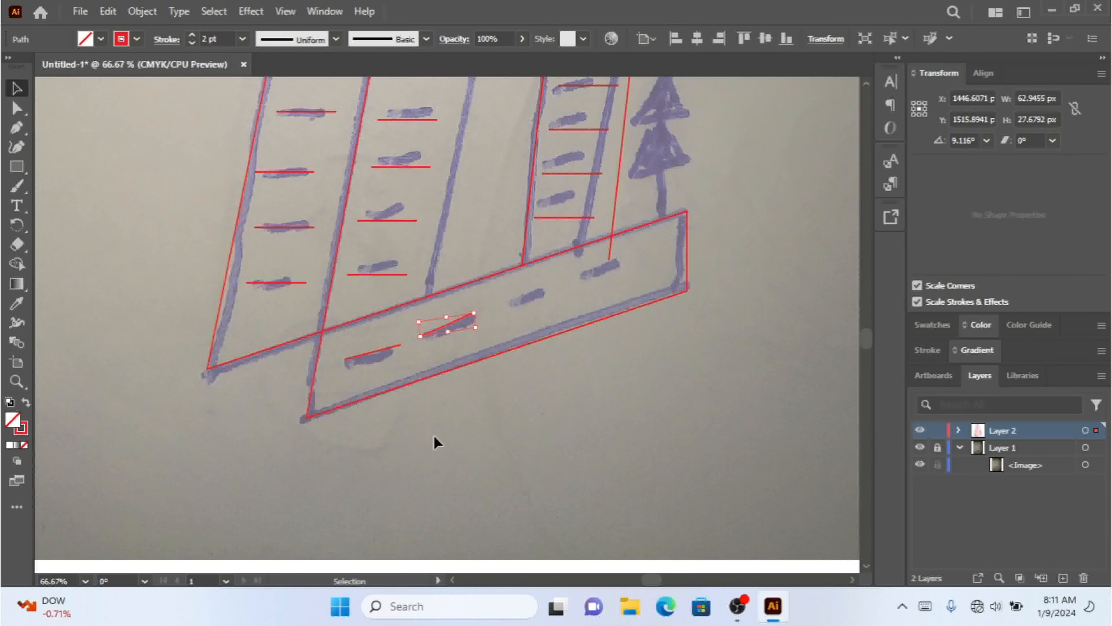
pyautogui.click(471, 379)
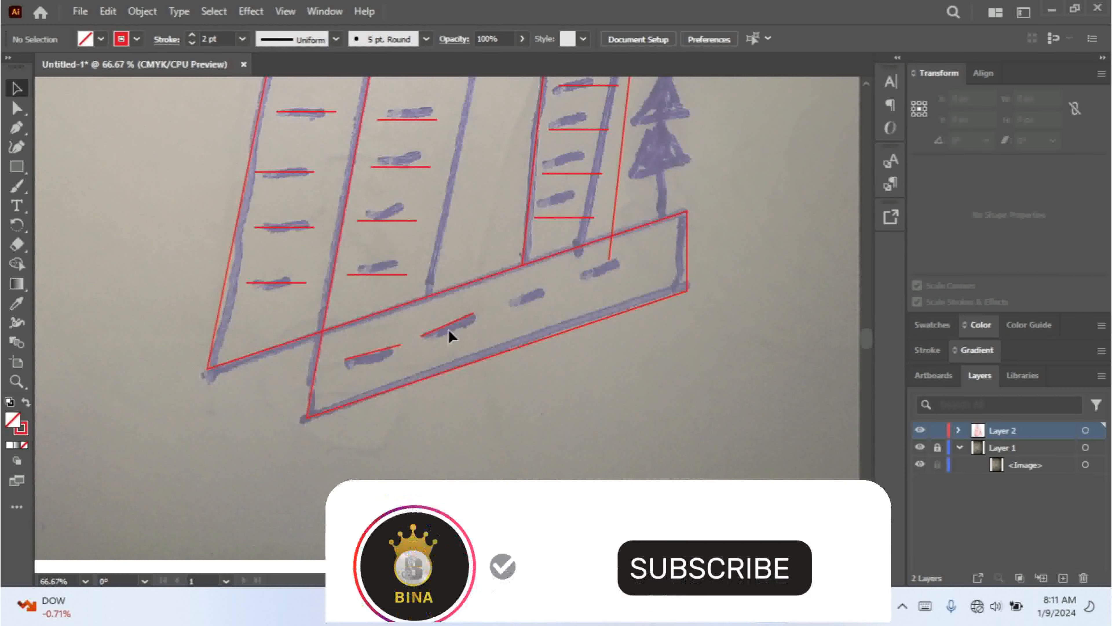
pyautogui.moveTo(451, 333); pyautogui.dragTo(605, 274)
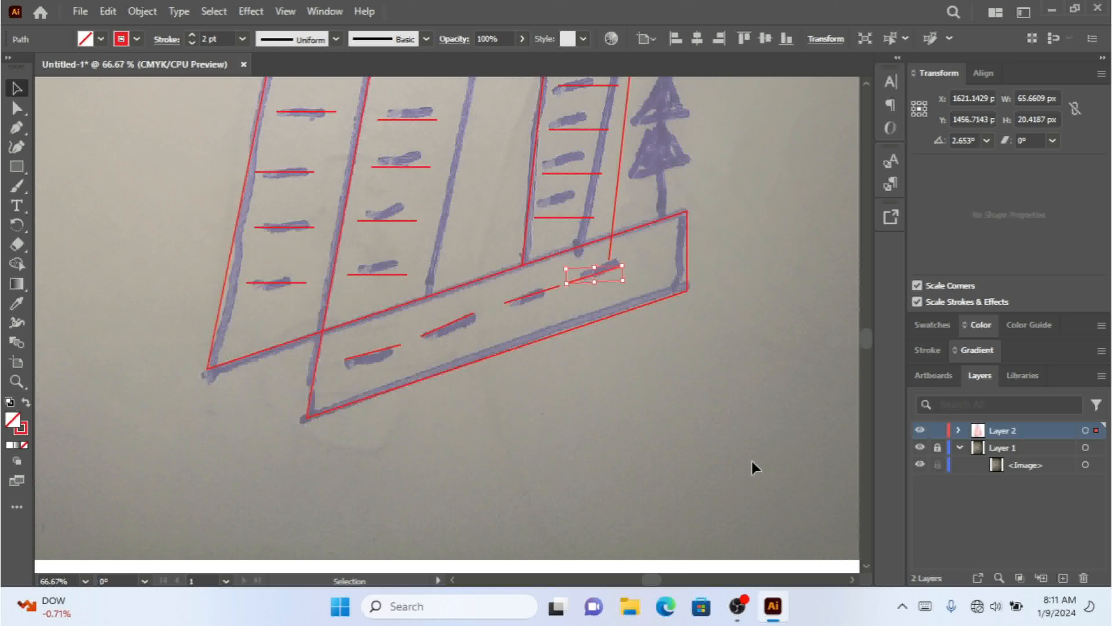
# - Nudge the last base-strip line along the strip towards the tree-side end, just under its sketched dash
pyautogui.press('Right')
pyautogui.press('Right')
pyautogui.press('Right')
pyautogui.press('Right')
pyautogui.press('Right')
pyautogui.press('Right')
pyautogui.press('Right')
pyautogui.press('Right')
pyautogui.press('Right')
pyautogui.press('Right')
pyautogui.press('Right')
pyautogui.press('Right')
pyautogui.press('Right')
pyautogui.press('Right')
pyautogui.press('Right')
pyautogui.click(769, 337)
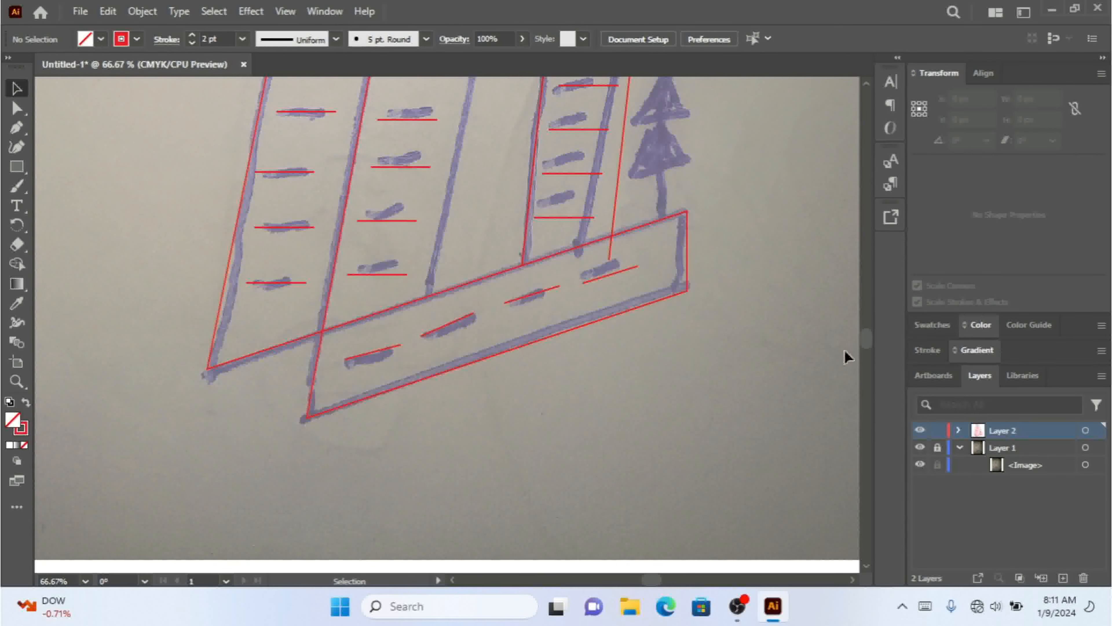
# - Trace the tree's trunk as a single line from its tip down to just below the baseline
pyautogui.moveTo(863, 340)
pyautogui.mouseDown()
pyautogui.moveTo(864, 329)
pyautogui.moveTo(869, 337)
pyautogui.mouseUp()
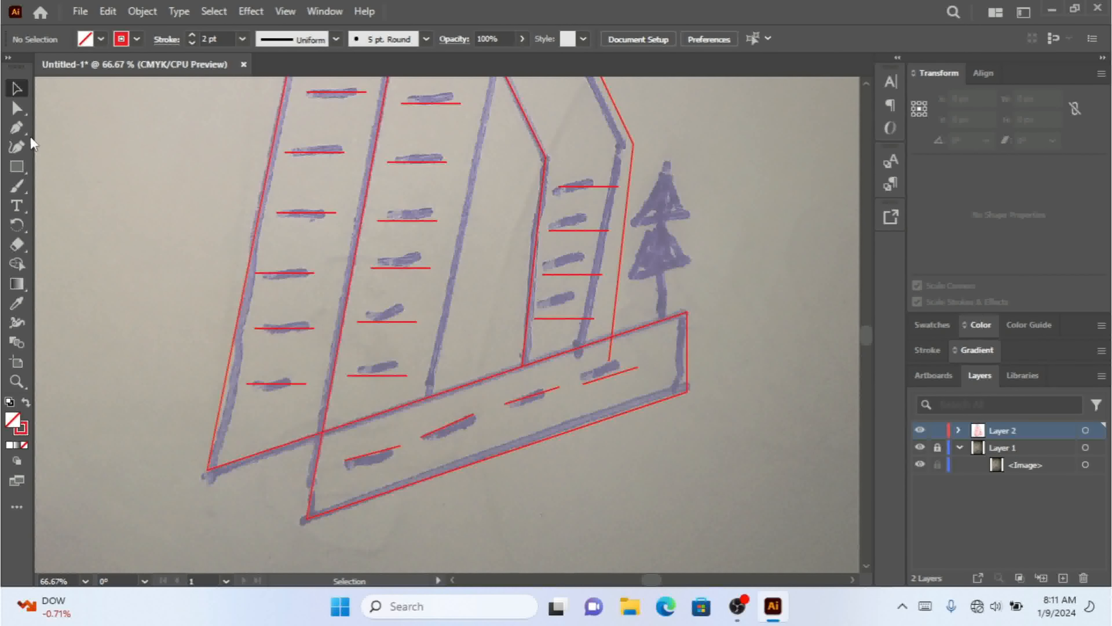
pyautogui.click(17, 128)
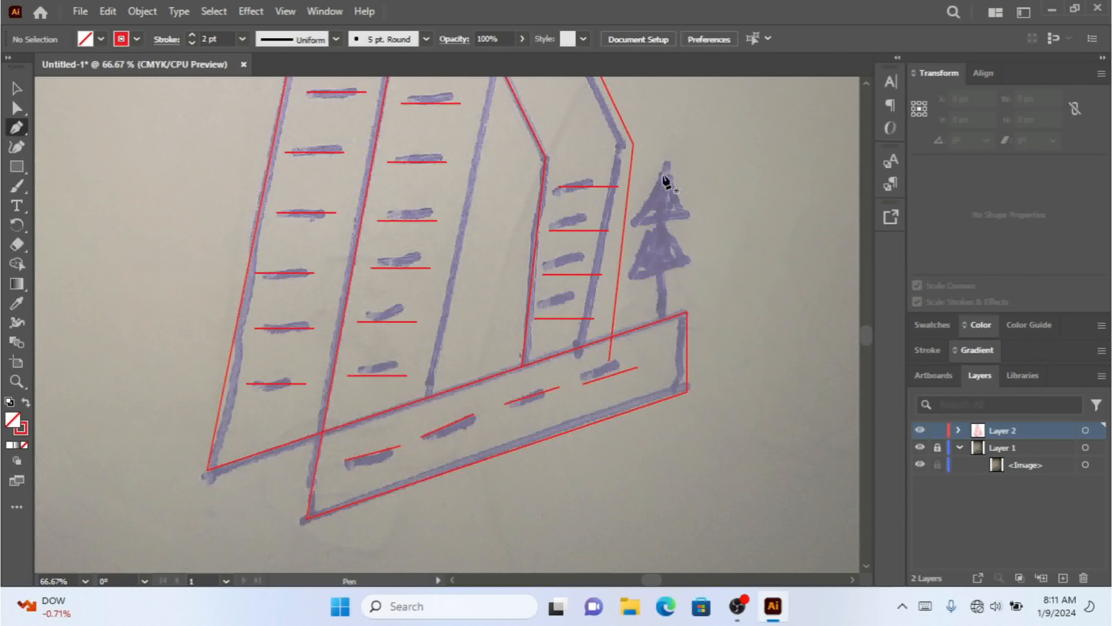
pyautogui.click(663, 163)
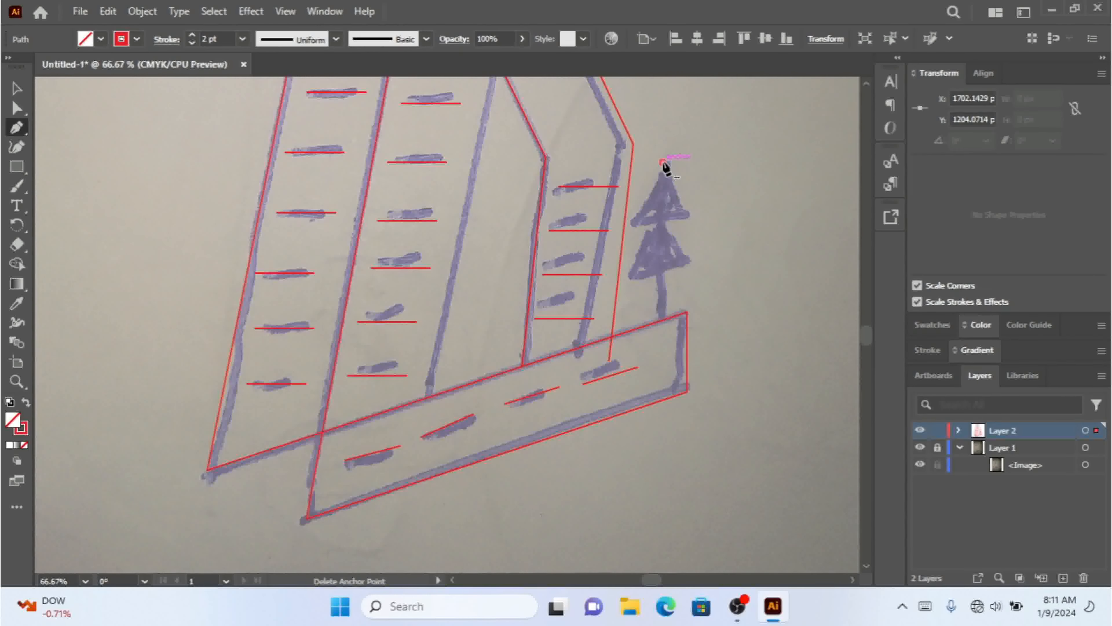
pyautogui.click(648, 344)
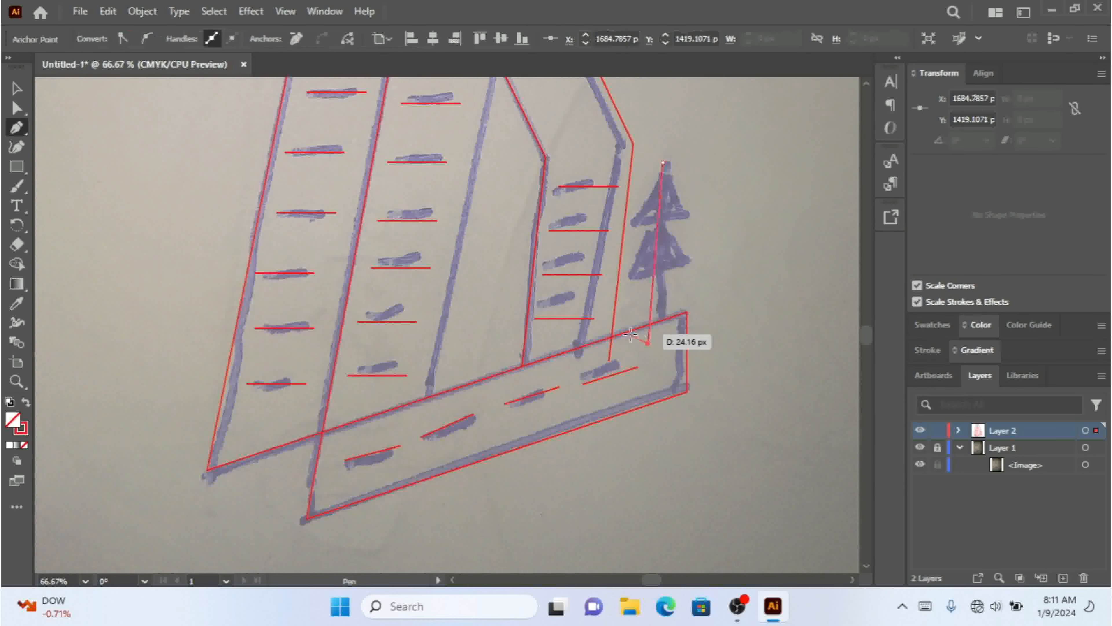
pyautogui.press('Escape')
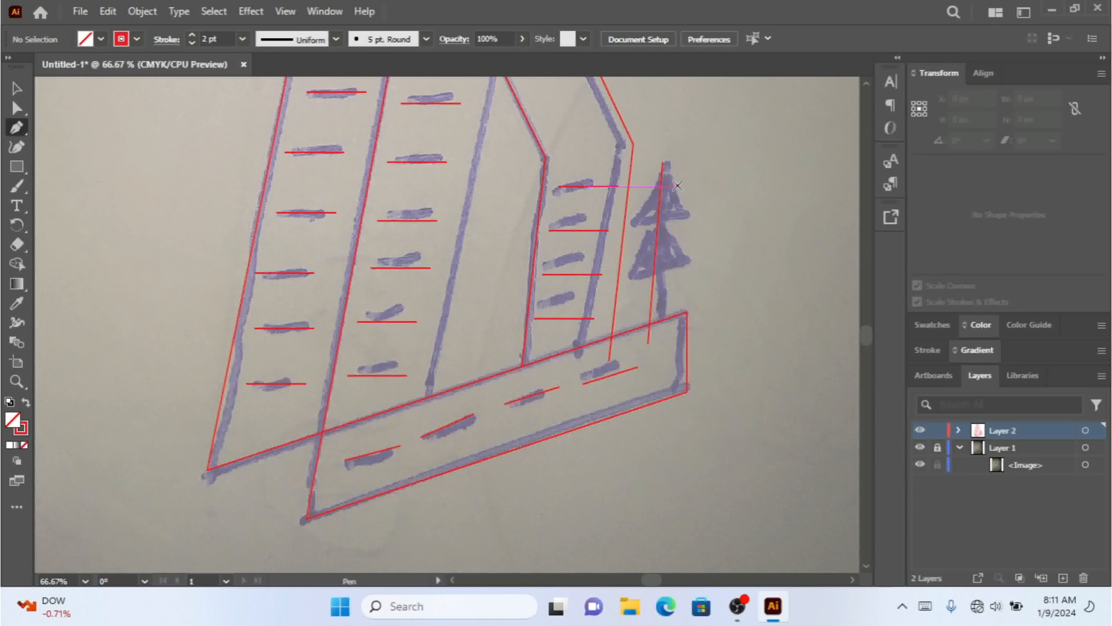
# - Trace the tree's upper triangle from the tip down the tower-facing edge and across its base
pyautogui.click(663, 162)
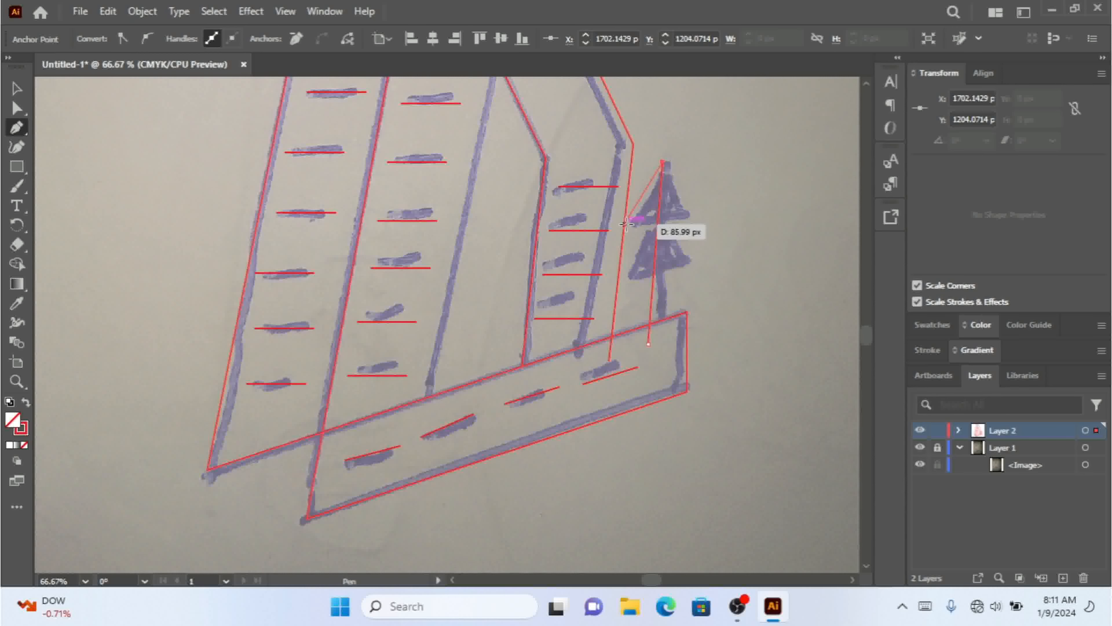
pyautogui.click(632, 227)
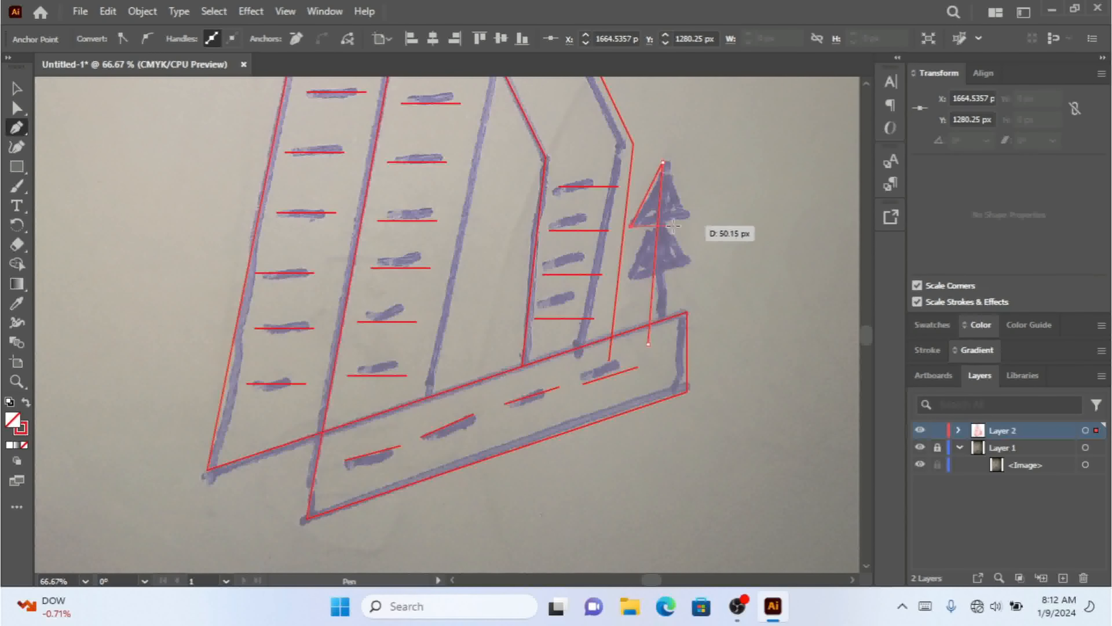
pyautogui.click(696, 220)
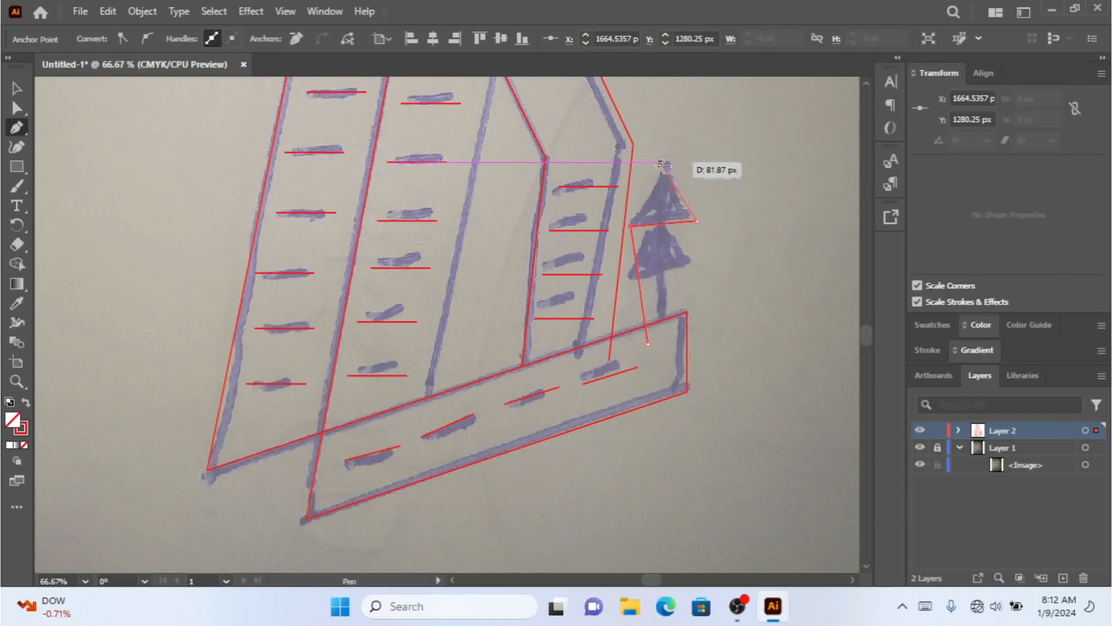
pyautogui.click(663, 163)
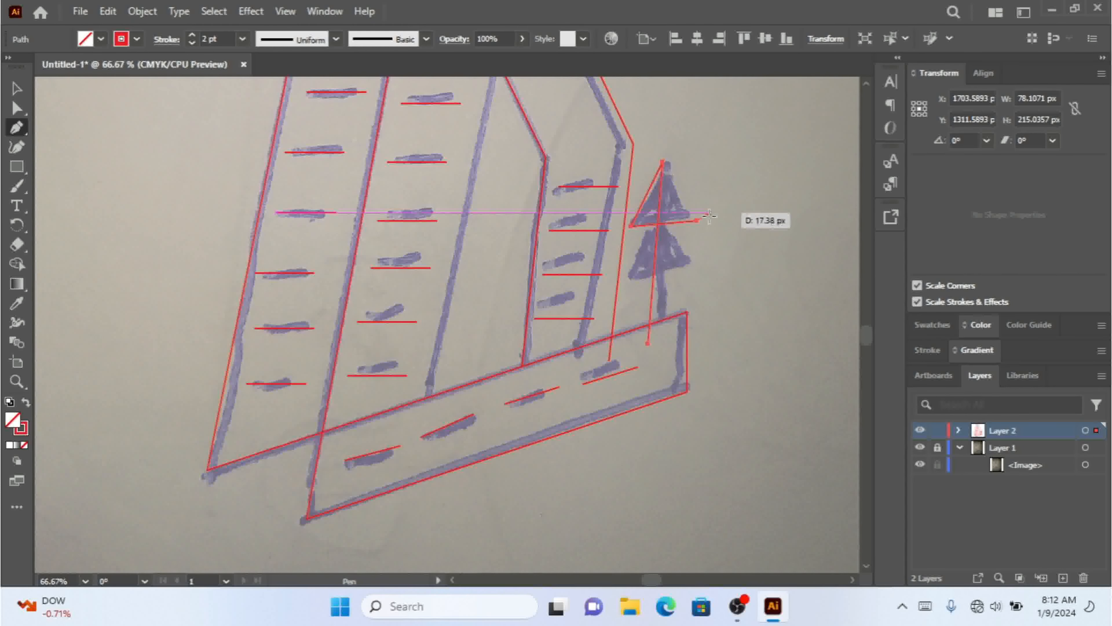
pyautogui.click(17, 89)
pyautogui.click(86, 176)
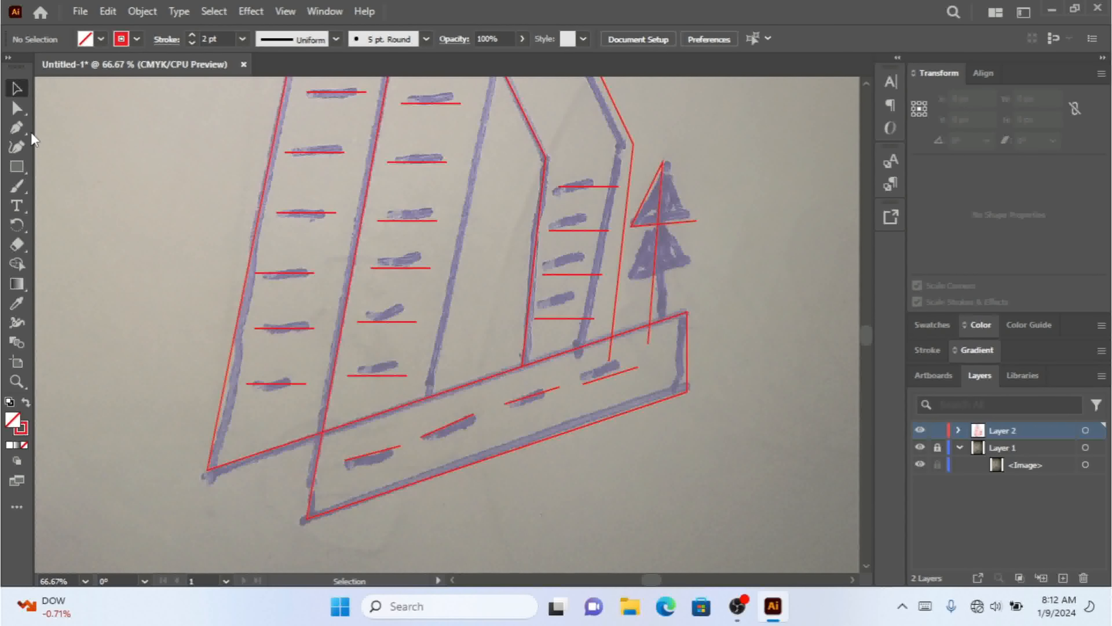
# - Trace the upper triangle's remaining edge from the outer base corner up to just past the tree's tip
pyautogui.click(16, 128)
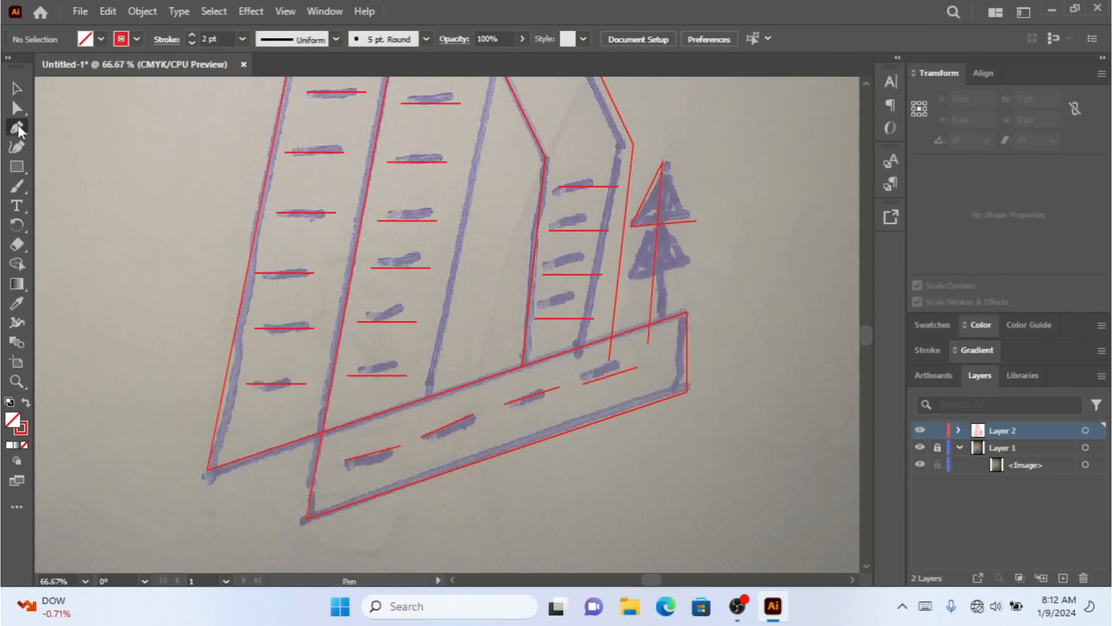
pyautogui.click(696, 220)
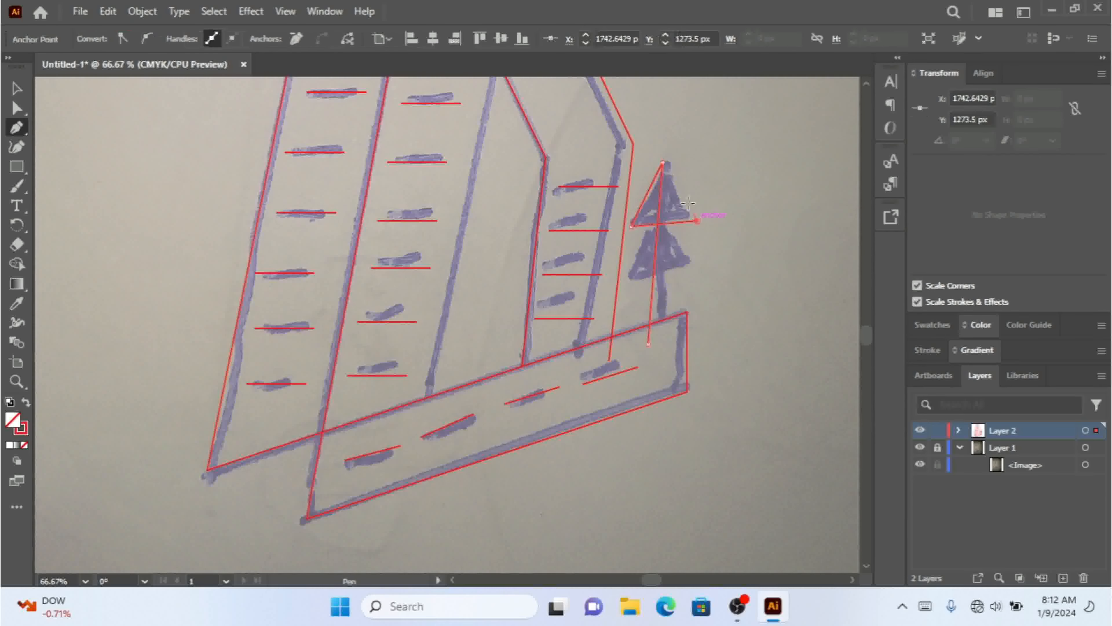
pyautogui.click(663, 162)
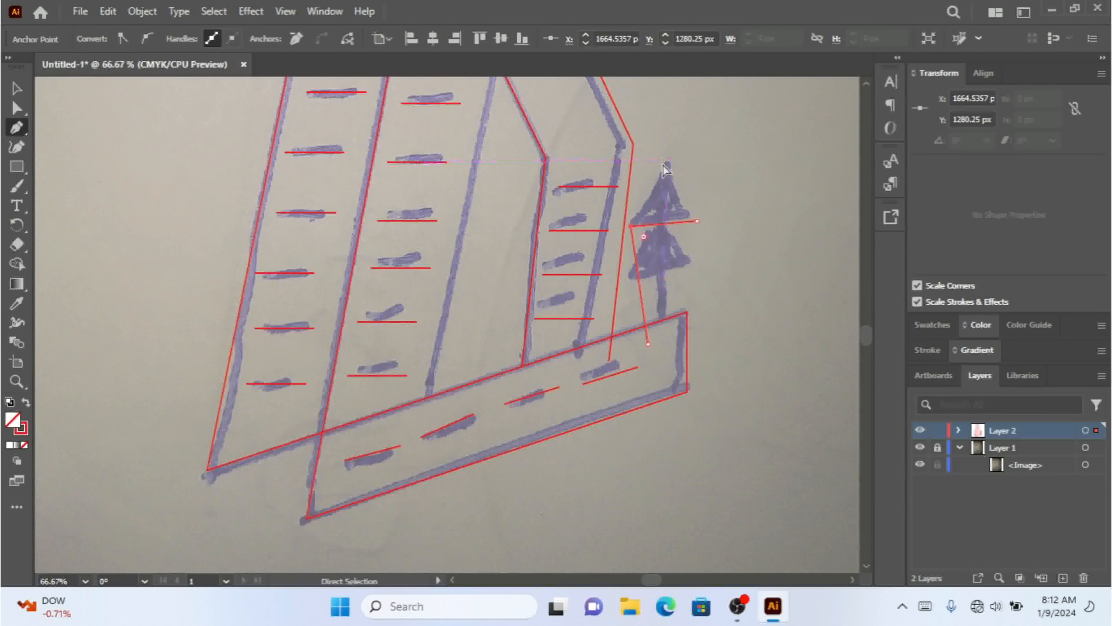
pyautogui.hotkey('ctrl', 'z')
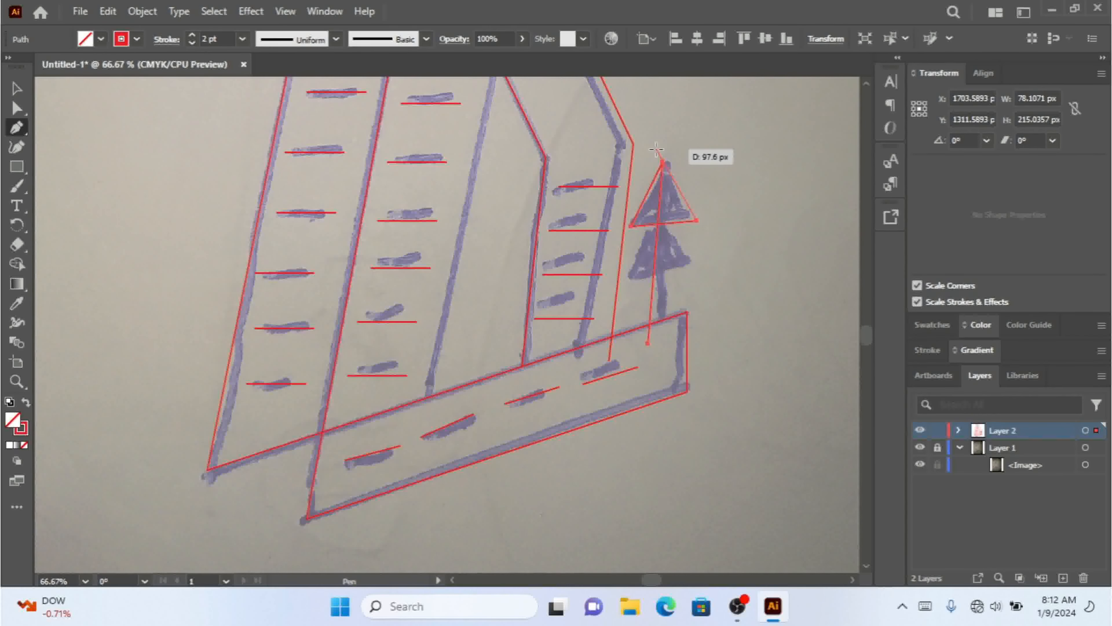
pyautogui.click(655, 152)
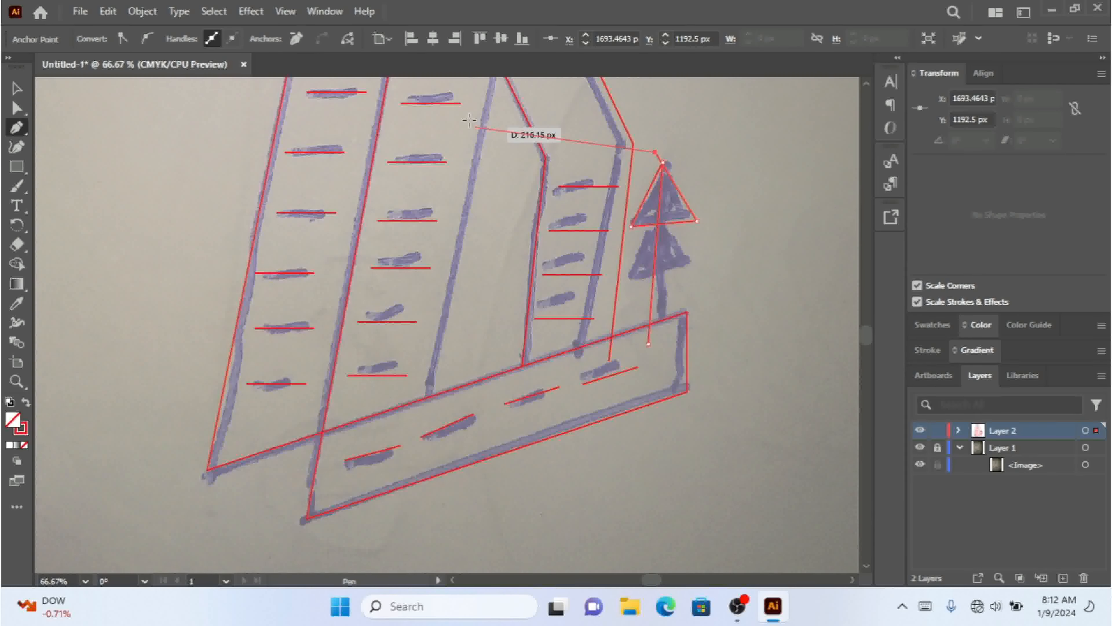
pyautogui.click(17, 88)
pyautogui.click(125, 223)
pyautogui.click(17, 127)
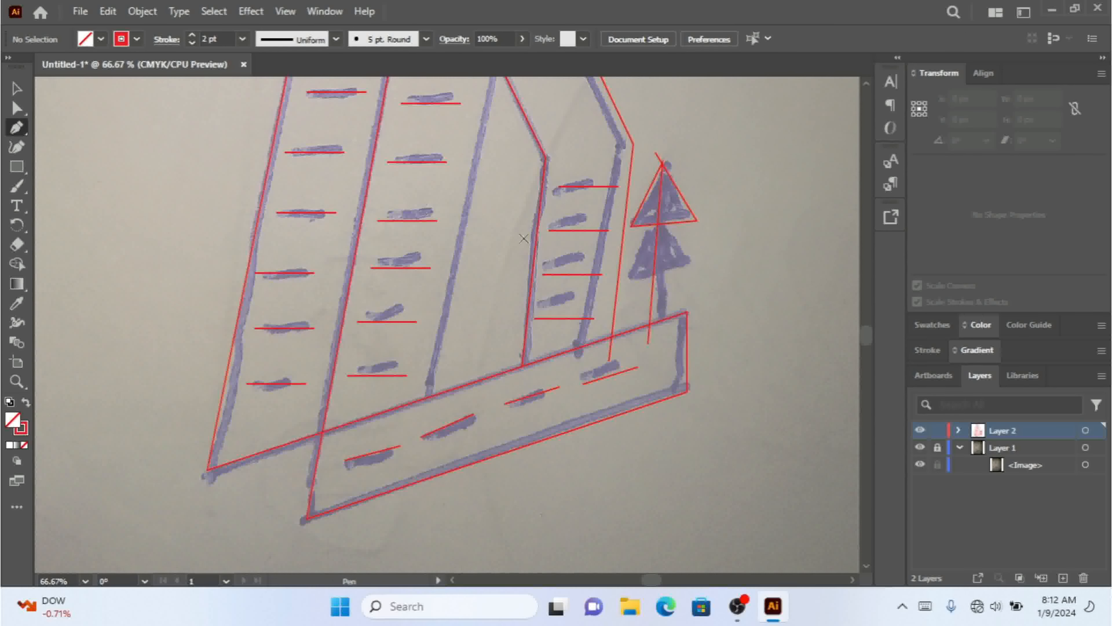
pyautogui.click(649, 239)
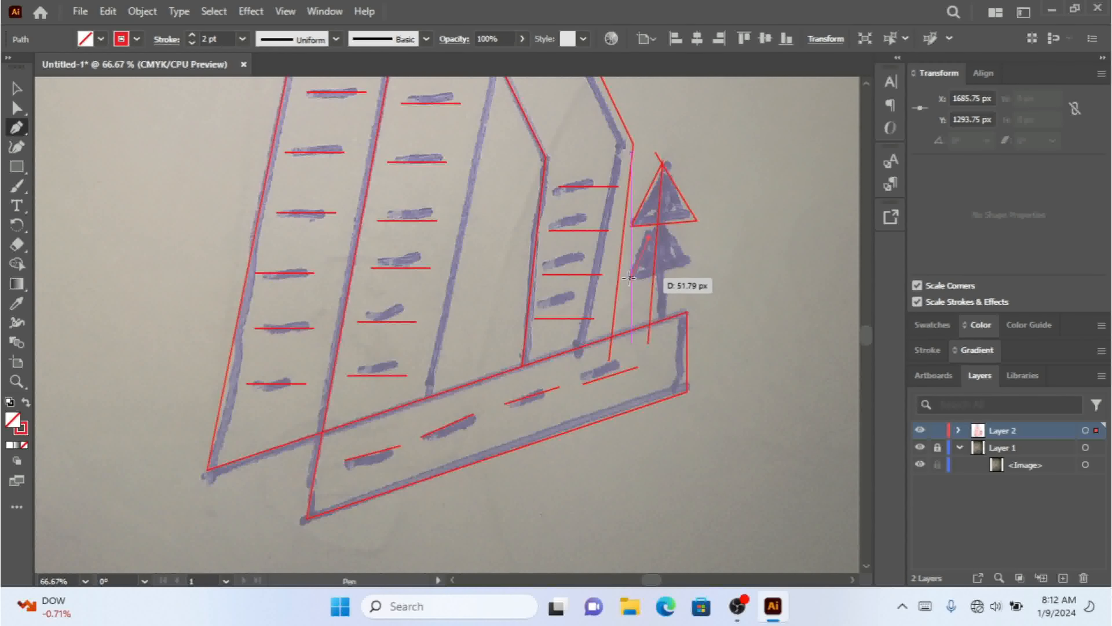
pyautogui.click(630, 277)
pyautogui.click(691, 267)
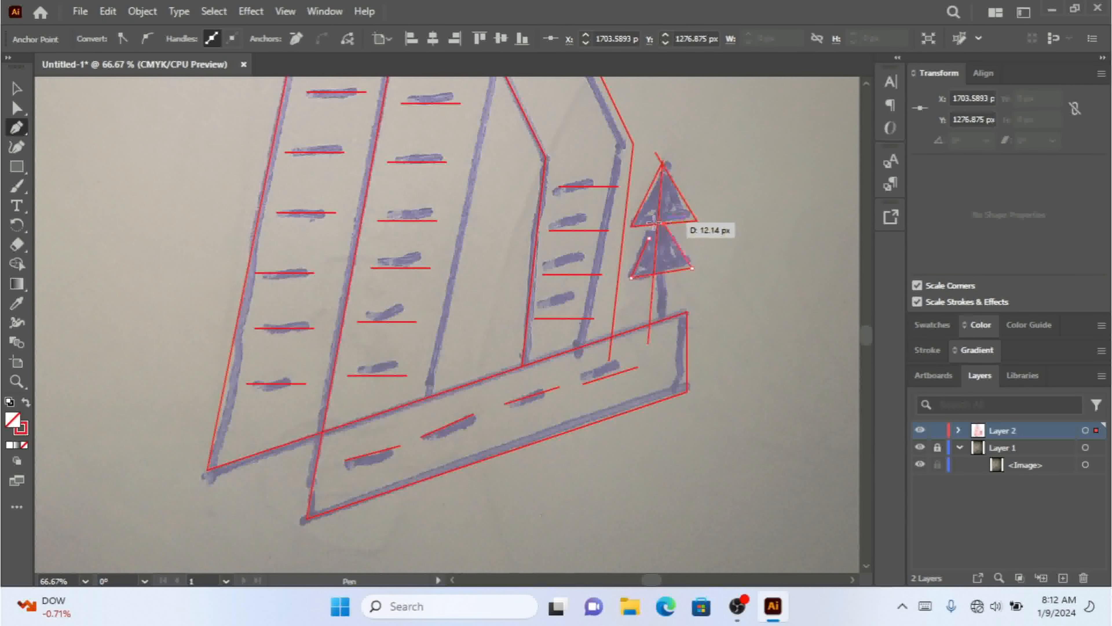
pyautogui.hotkey('ctrl', 'z')
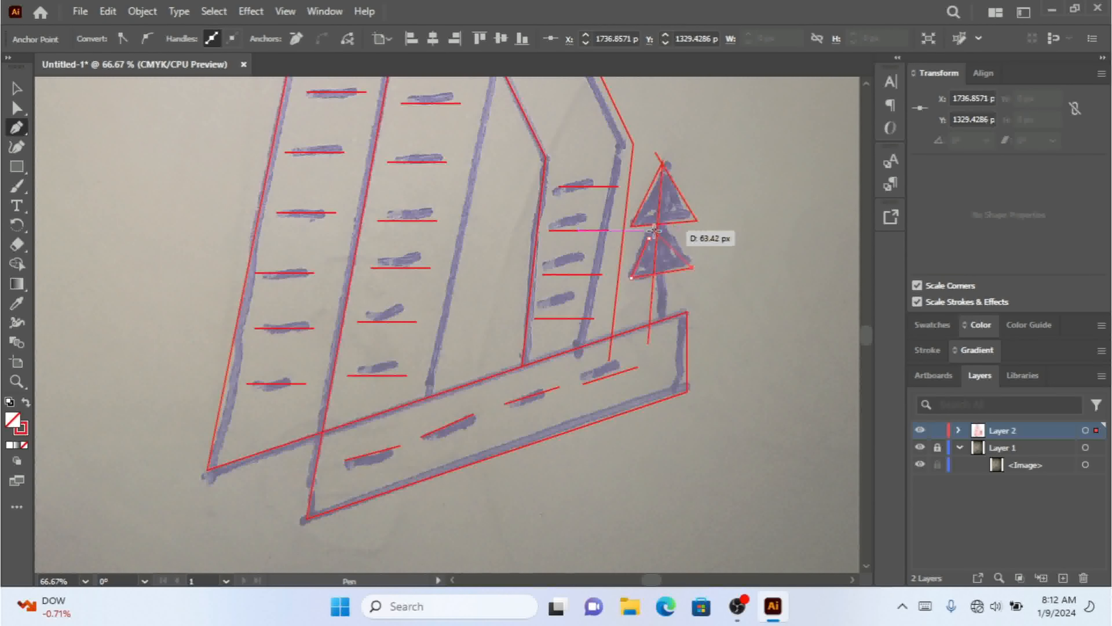
pyautogui.hotkey('ctrl', 'z')
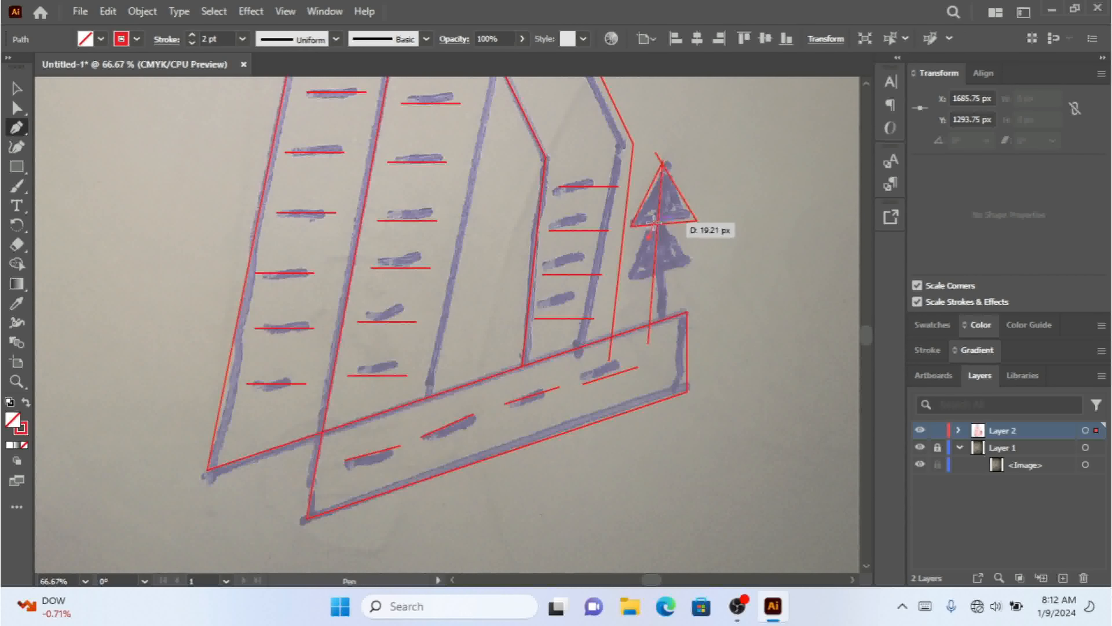
# - Trace the tree's lower triangle down its tower-facing edge, across its base and back up to just past the upper triangle's base
pyautogui.click(654, 224)
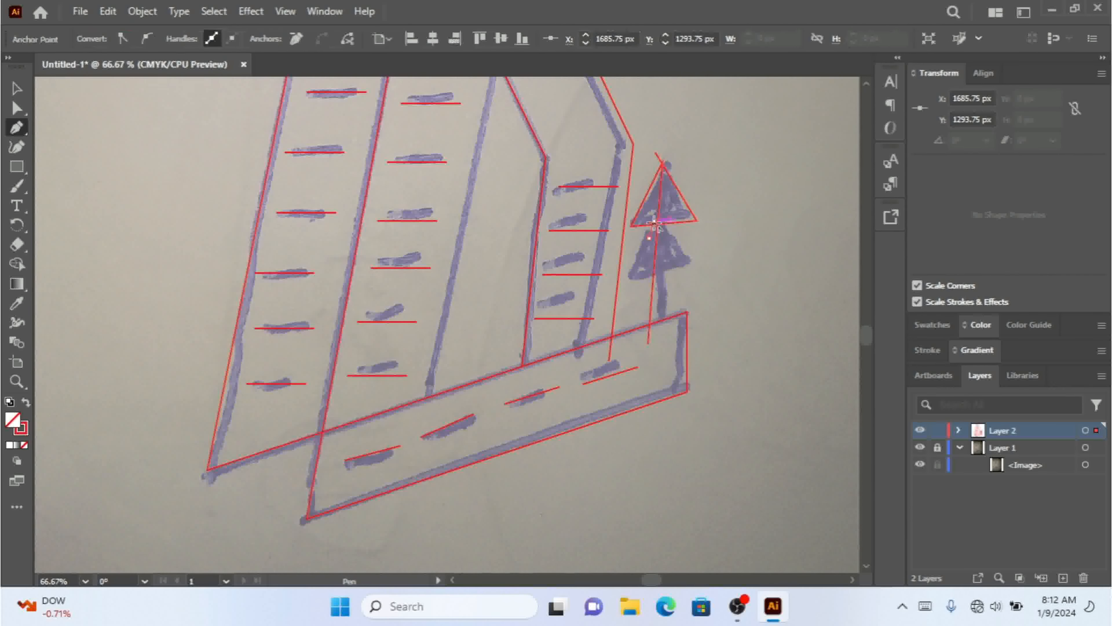
pyautogui.click(627, 278)
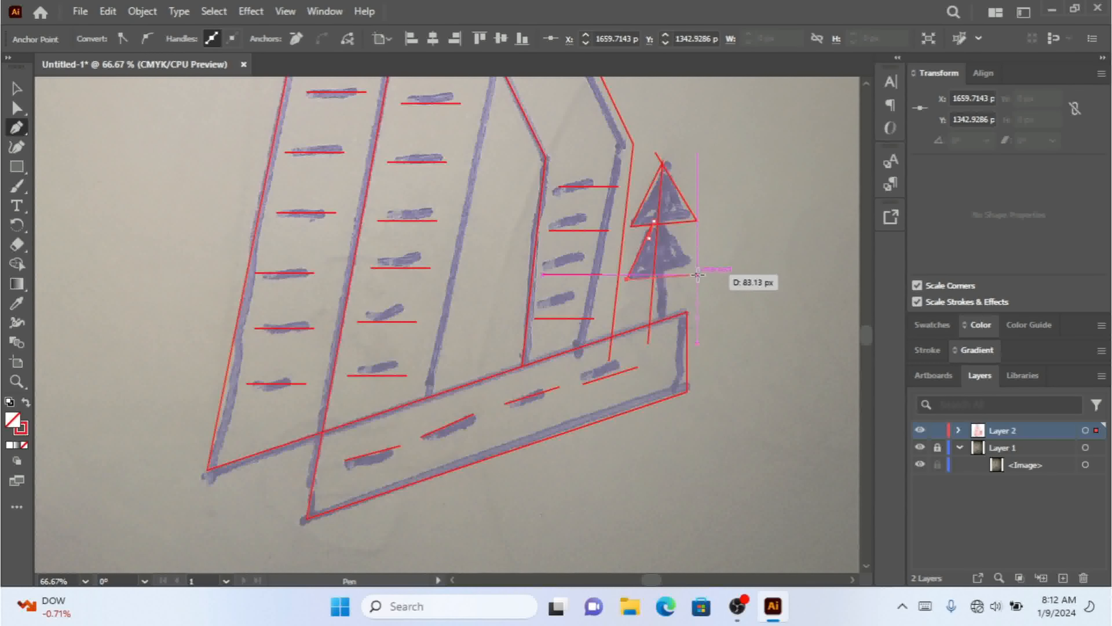
pyautogui.click(697, 275)
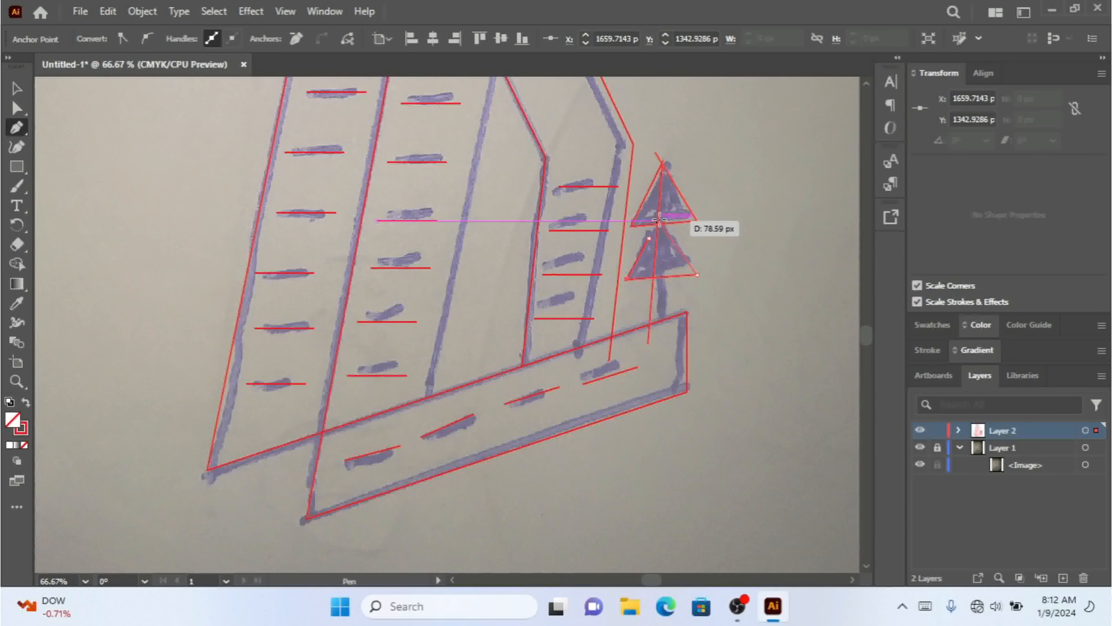
pyautogui.click(652, 212)
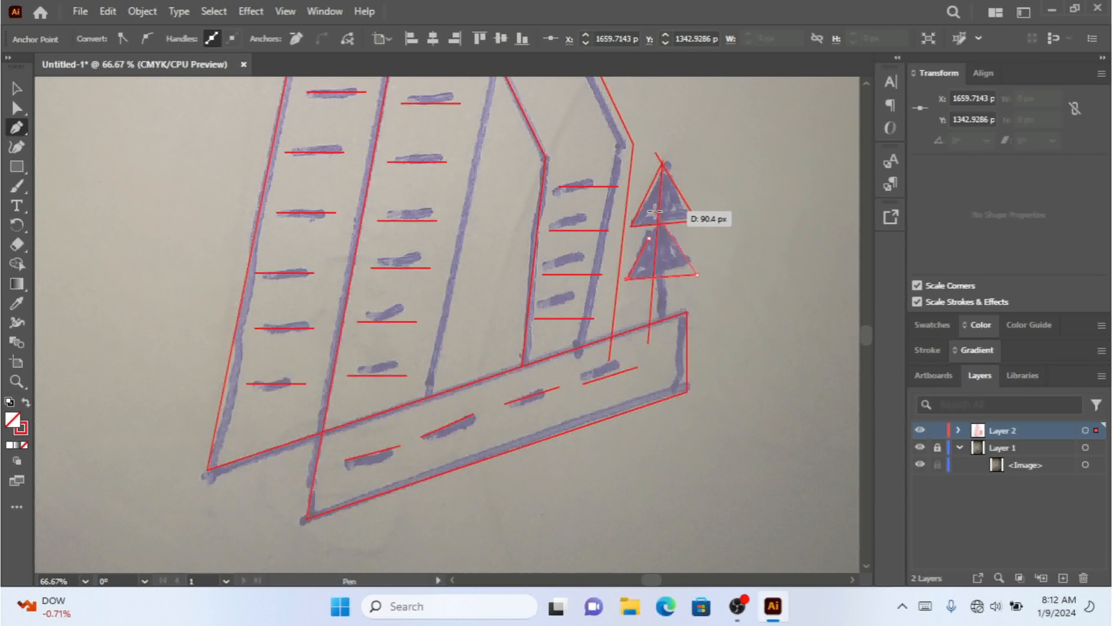
pyautogui.click(17, 88)
pyautogui.click(140, 241)
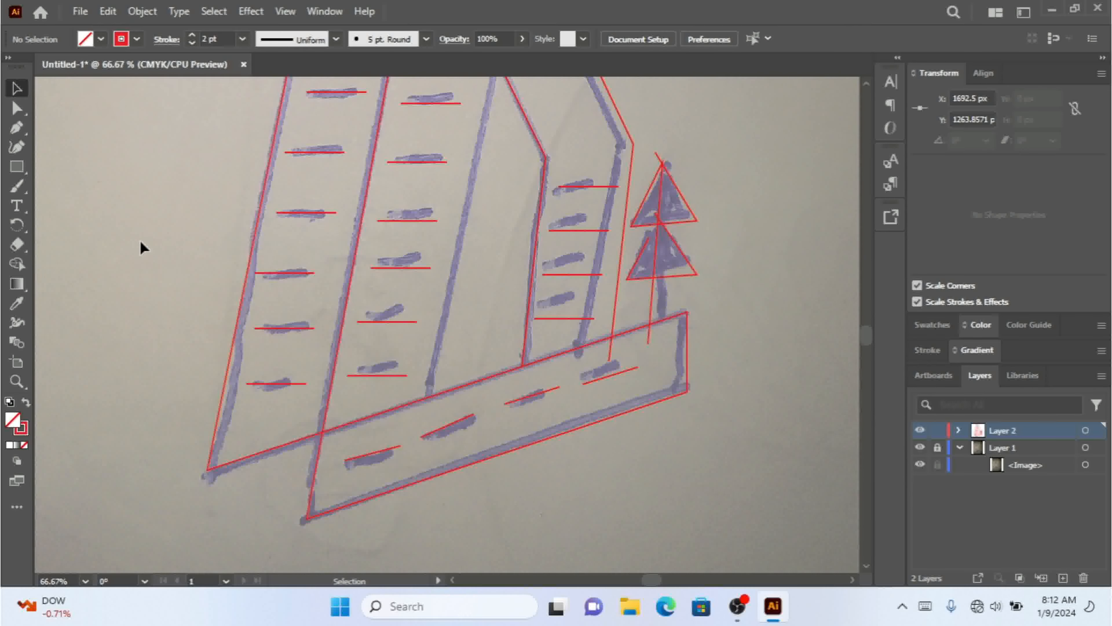
# - Examine the complete tracing with the photo layer temporarily hidden
pyautogui.hotkey('ctrl', '-')
pyautogui.hotkey('ctrl', '-')
pyautogui.hotkey('ctrl', '-')
pyautogui.hotkey('ctrl', '-')
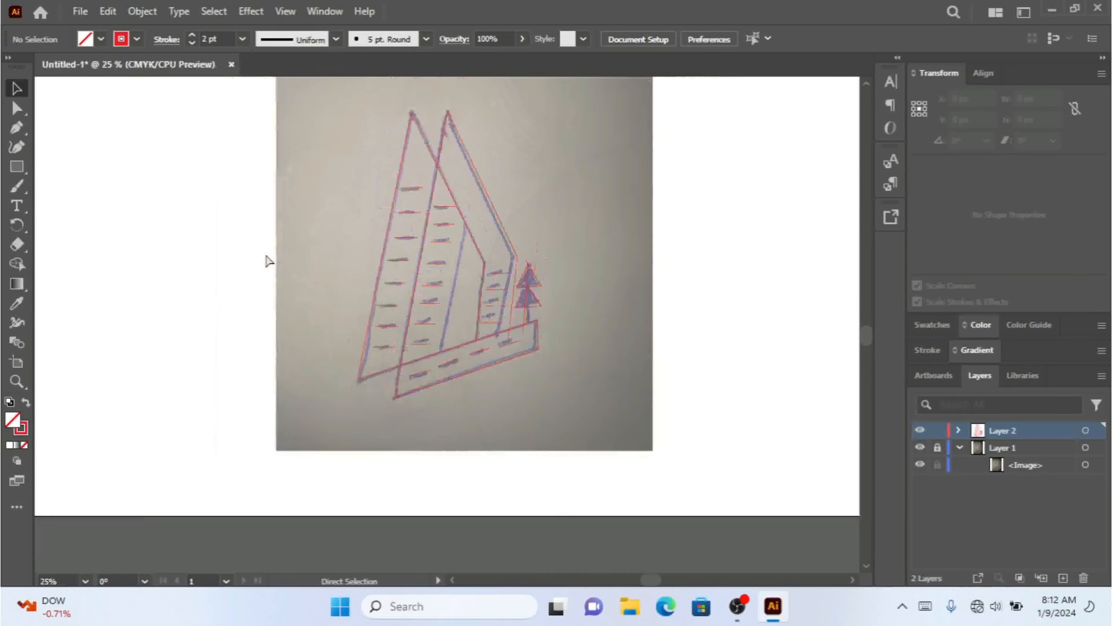
pyautogui.hotkey('ctrl', '+')
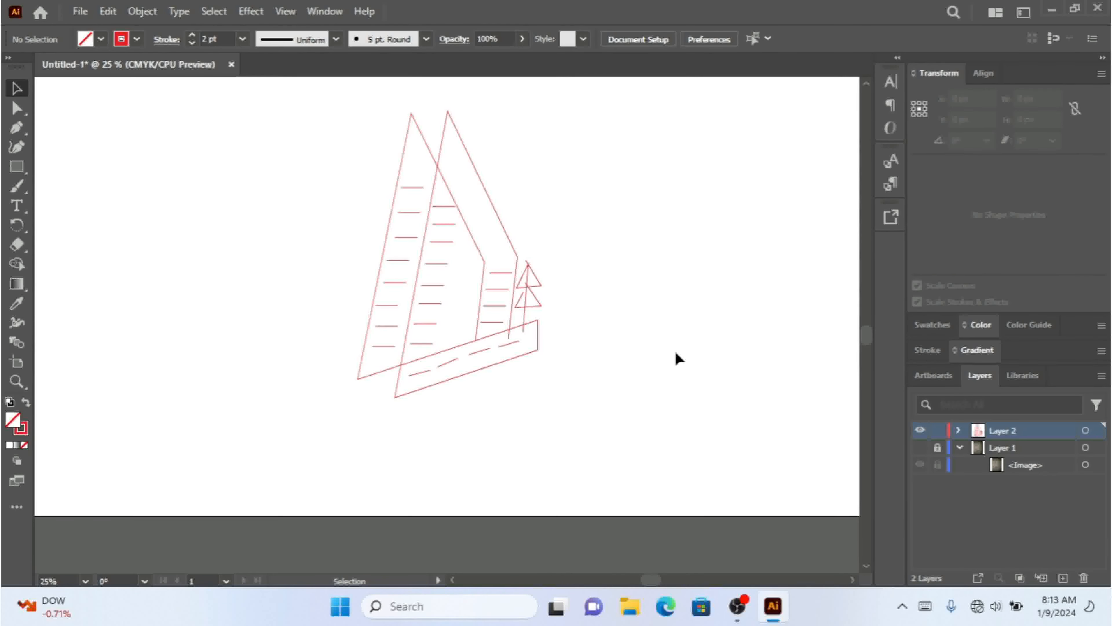
pyautogui.hotkey('ctrl', 'z')
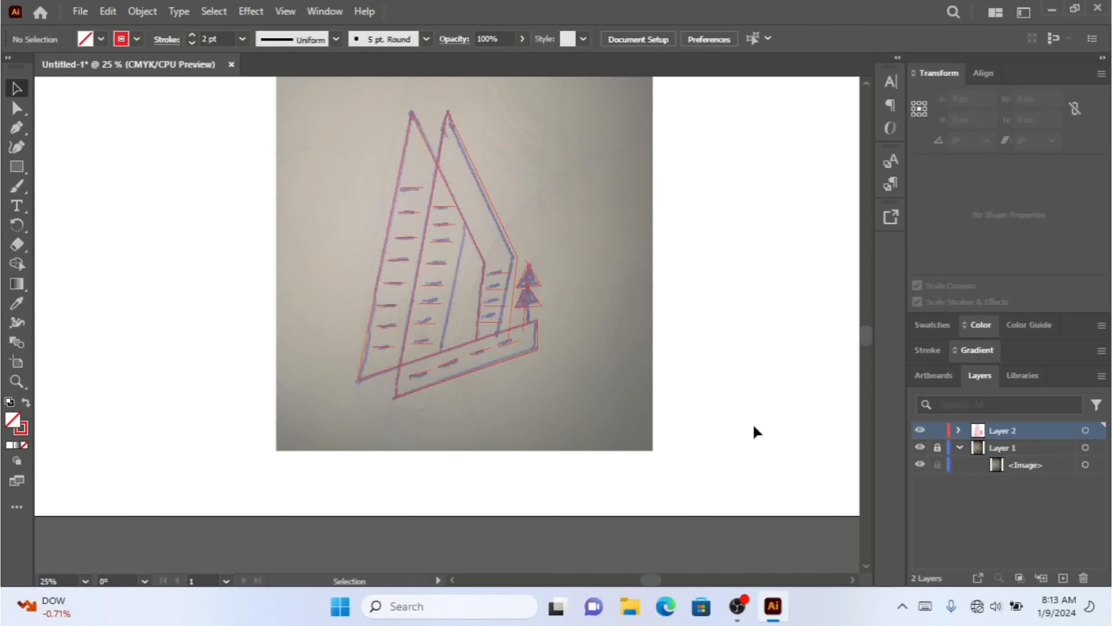
# - Trace the missing inner tower edge as a single line from the sloping roof line down to just below the base strip's upper edge
pyautogui.hotkey('ctrl', '+')
pyautogui.hotkey('ctrl', '+')
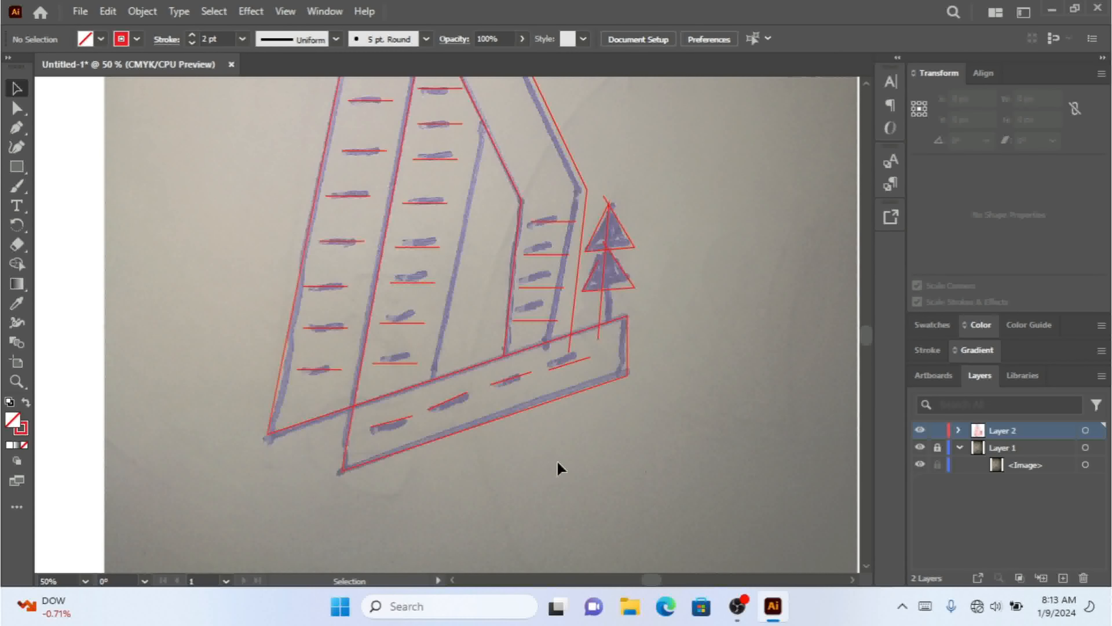
pyautogui.click(16, 127)
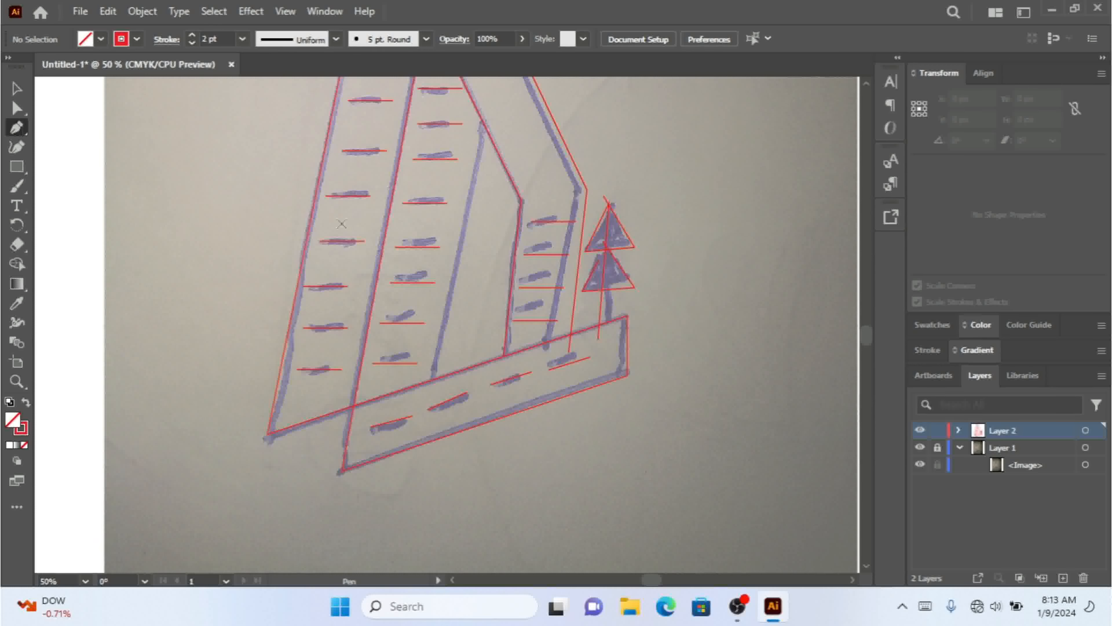
pyautogui.click(482, 116)
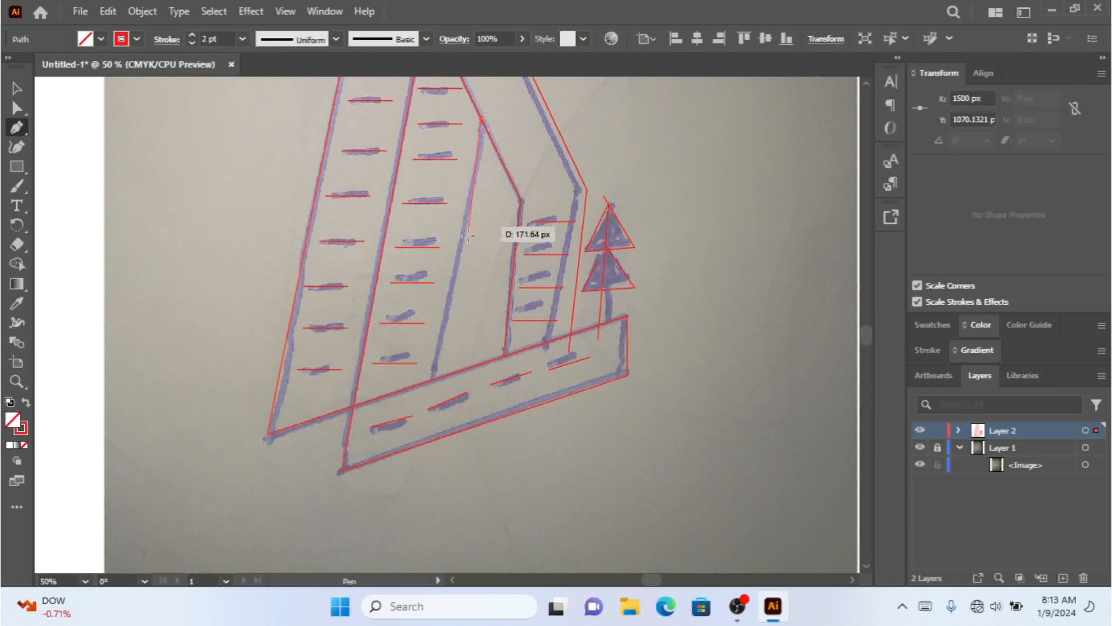
pyautogui.click(431, 394)
pyautogui.press('v')
pyautogui.click(700, 484)
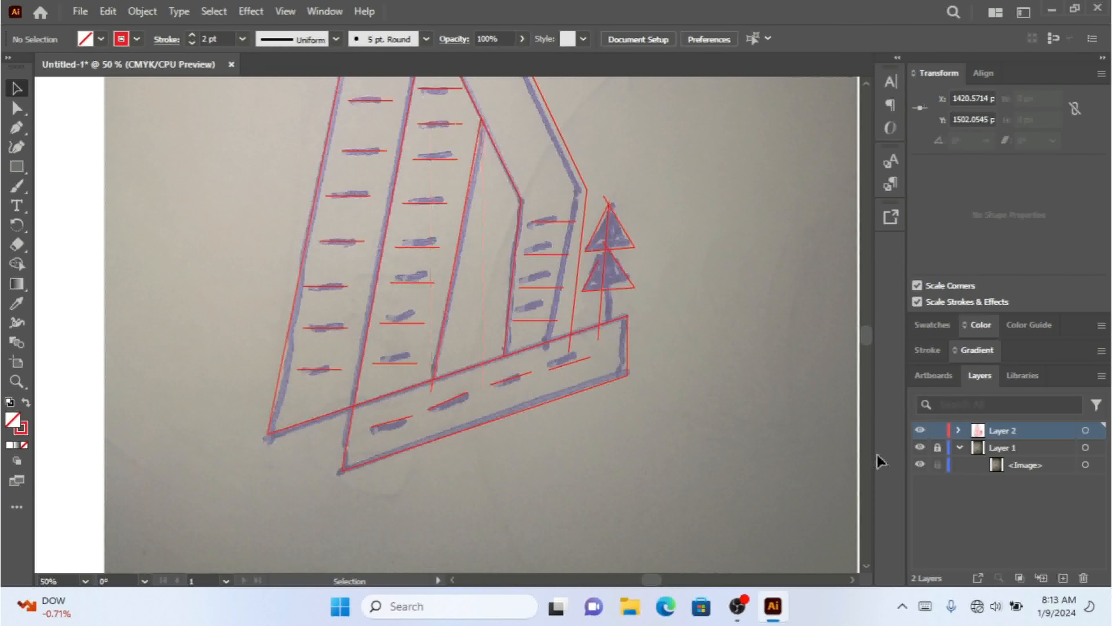
# - Unlock Layer 1 with the sketch photo and hide it
pyautogui.click(938, 447)
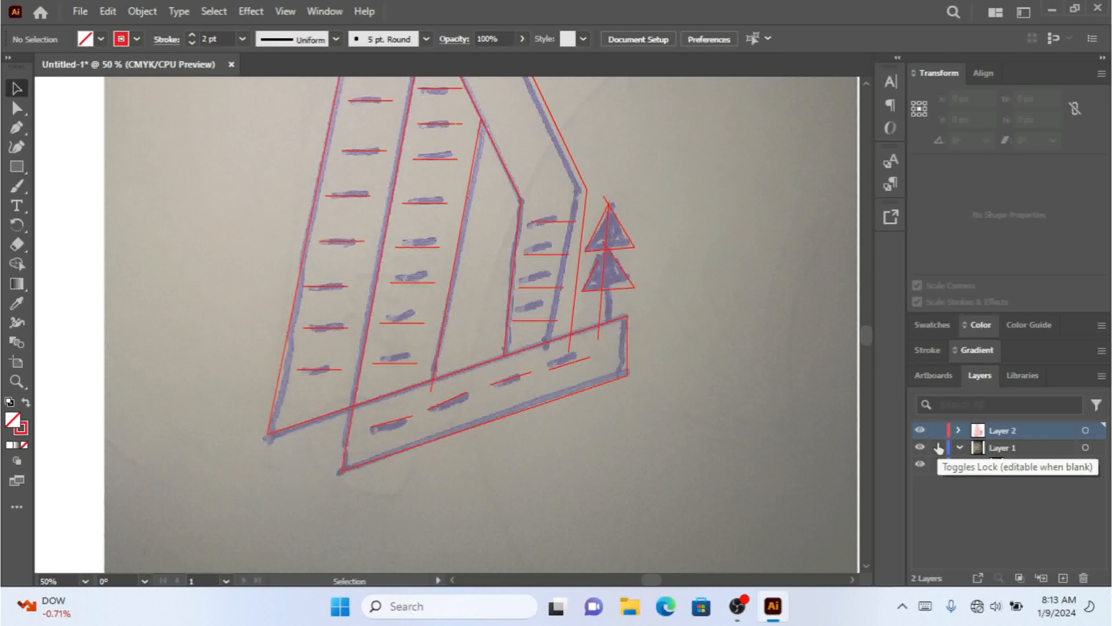
pyautogui.click(919, 447)
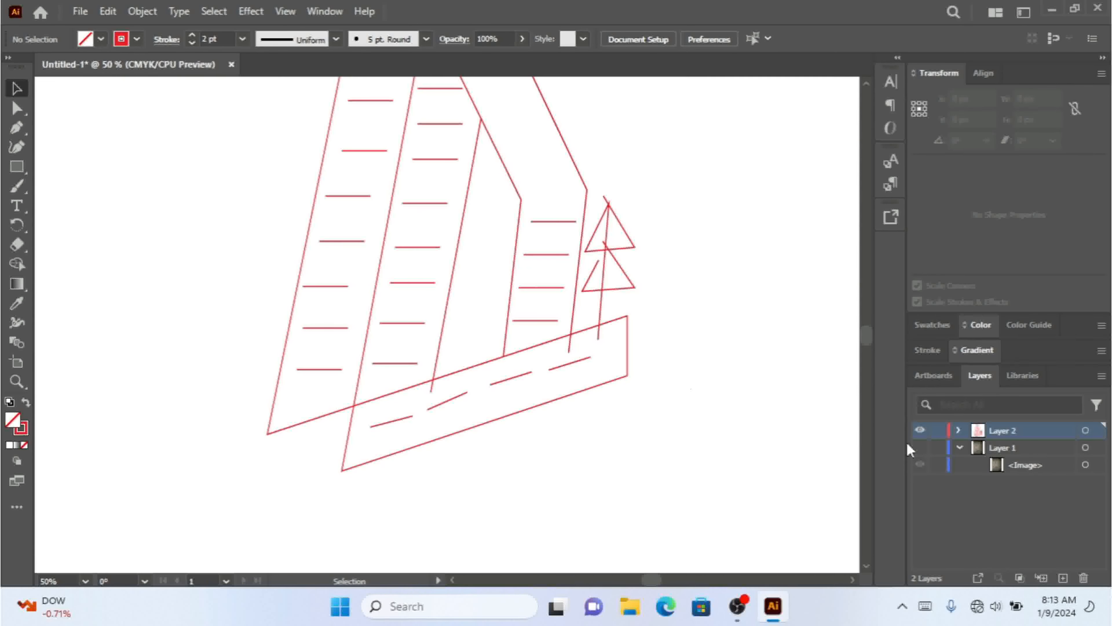
# - Look over the red outline drawing from the tower tips to the base strip for leftover flaws
pyautogui.hotkey('ctrl', '-')
pyautogui.hotkey('ctrl', '-')
pyautogui.hotkey('ctrl', '-')
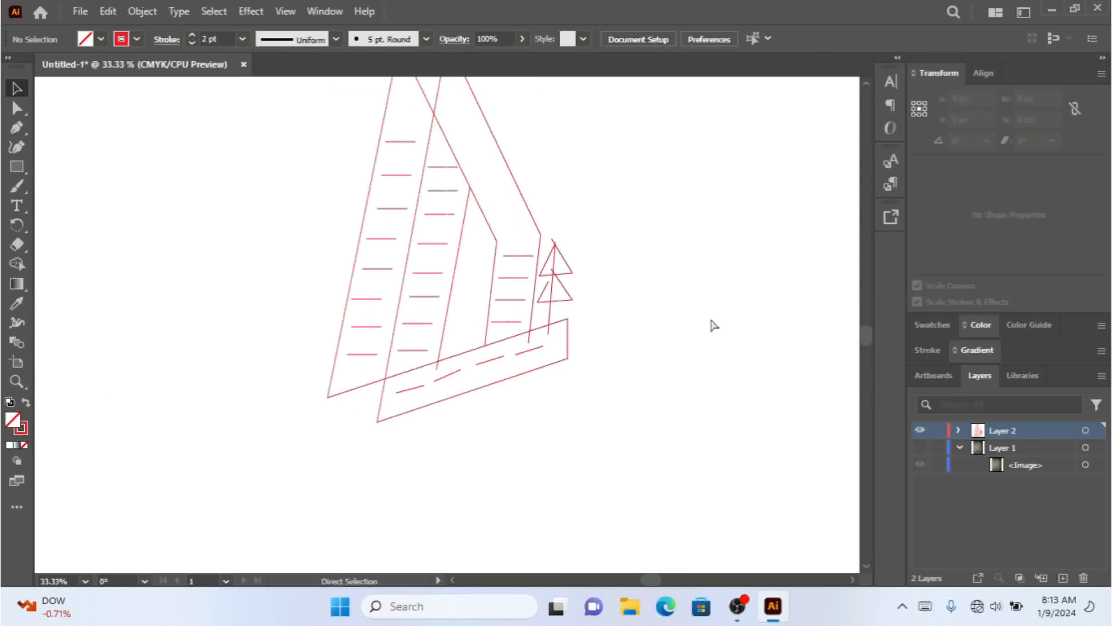
pyautogui.hotkey('ctrl', '=')
pyautogui.hotkey('ctrl', '=')
pyautogui.hotkey('ctrl', '=')
pyautogui.hotkey('ctrl', '-')
pyautogui.hotkey('ctrl', '-')
pyautogui.hotkey('ctrl', '=')
pyautogui.moveTo(862, 339); pyautogui.dragTo(865, 334)
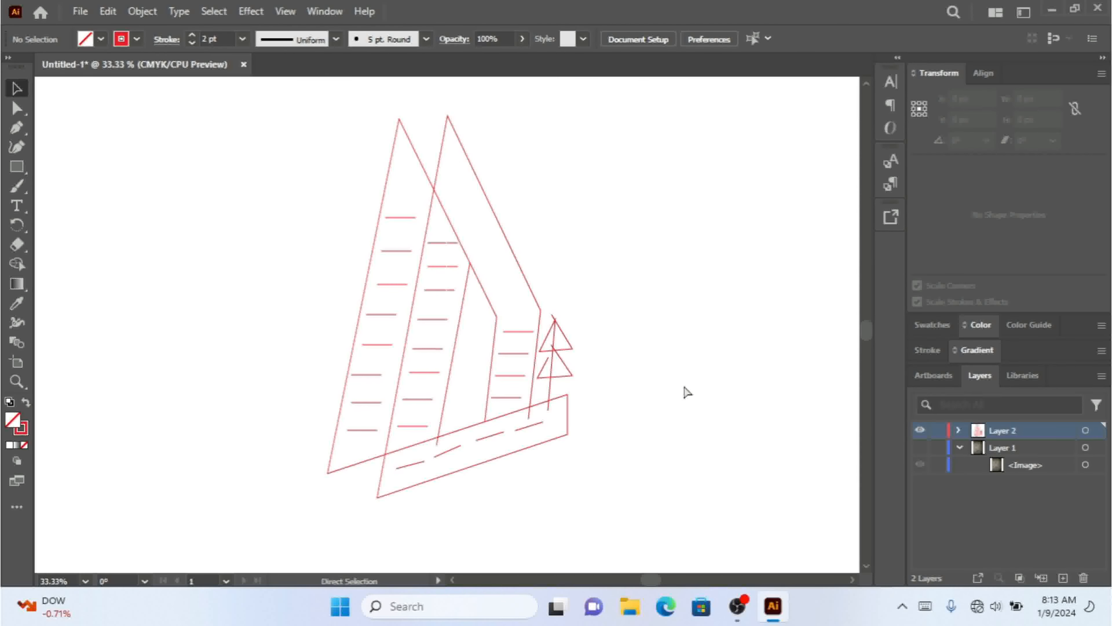
# - Delete the uppermost window line of the front tower's window column, just below the crossing roof lines
pyautogui.hotkey('ctrl', '+')
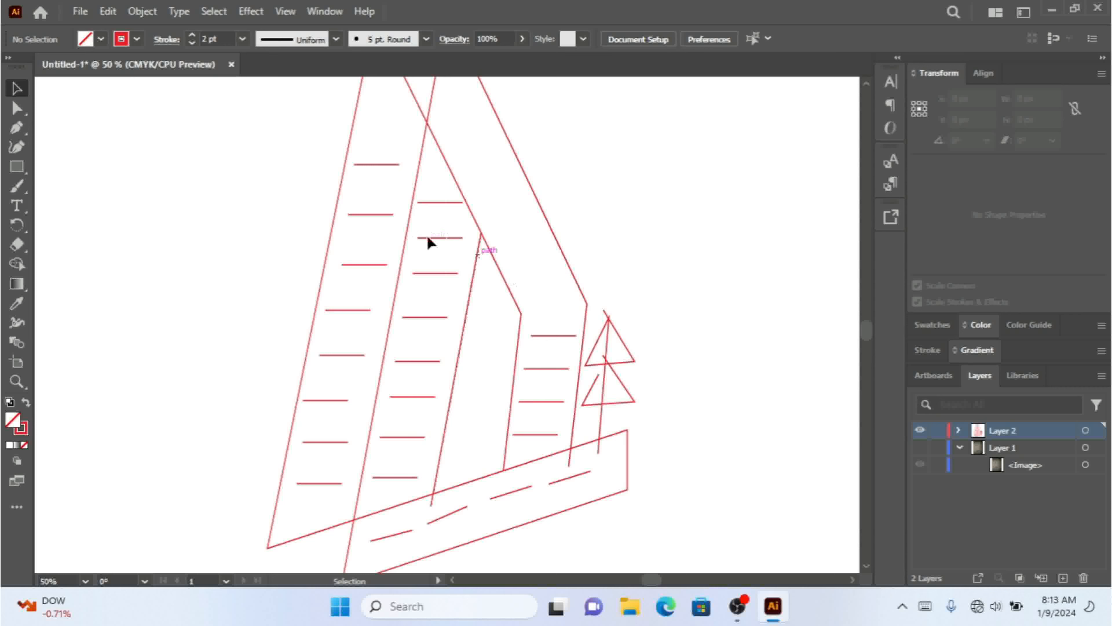
pyautogui.click(434, 203)
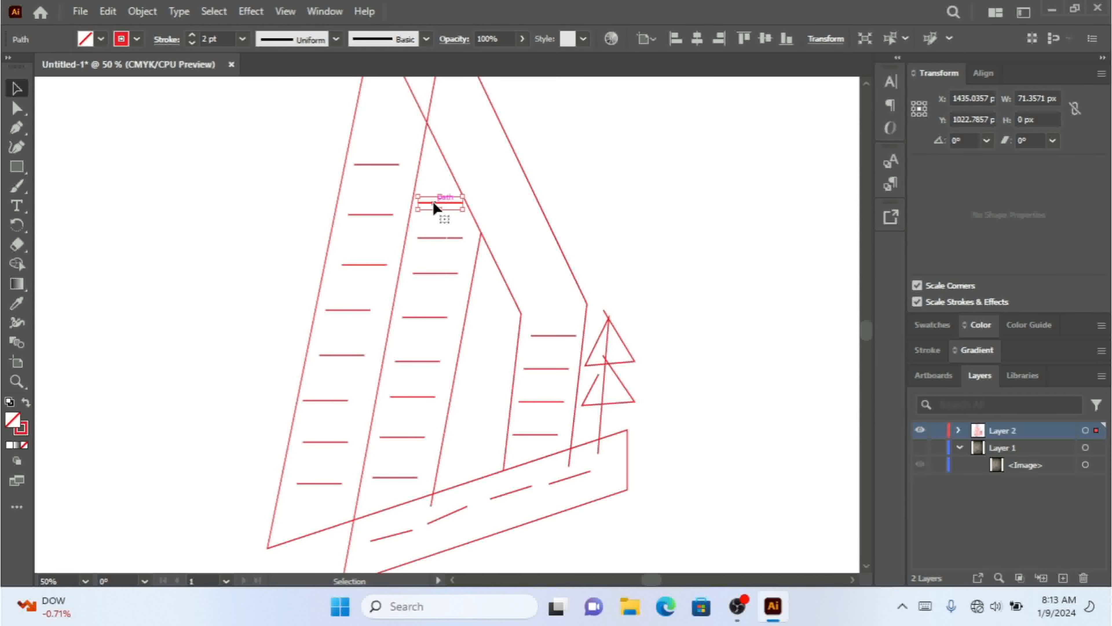
pyautogui.press('Delete')
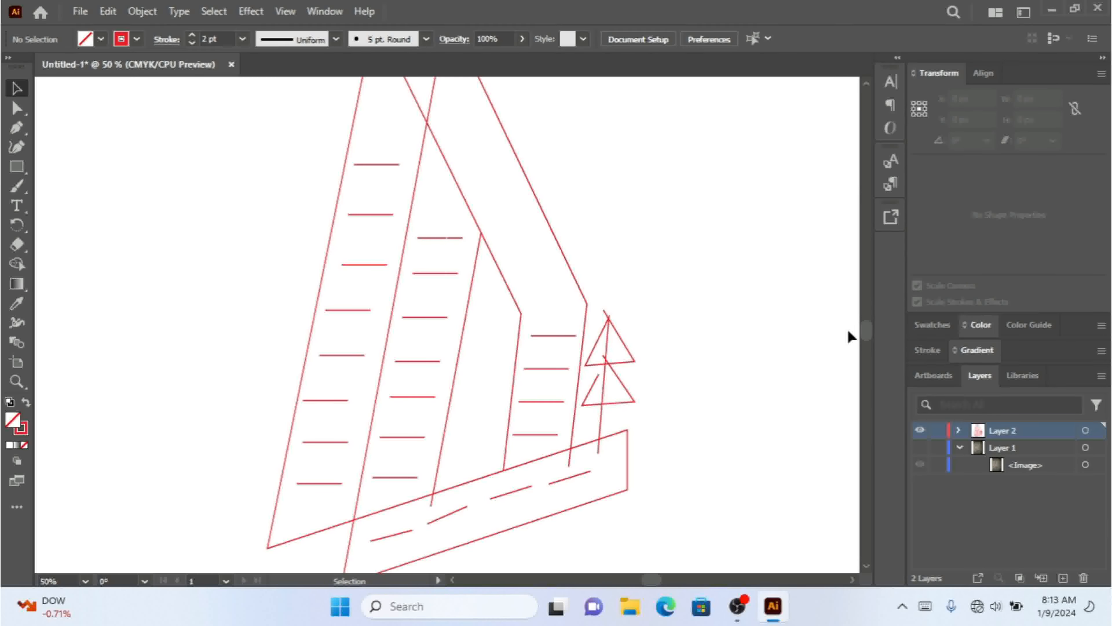
# - Fill the tree's lower triangle with the green swatch
pyautogui.scroll(-2, 864, 331)
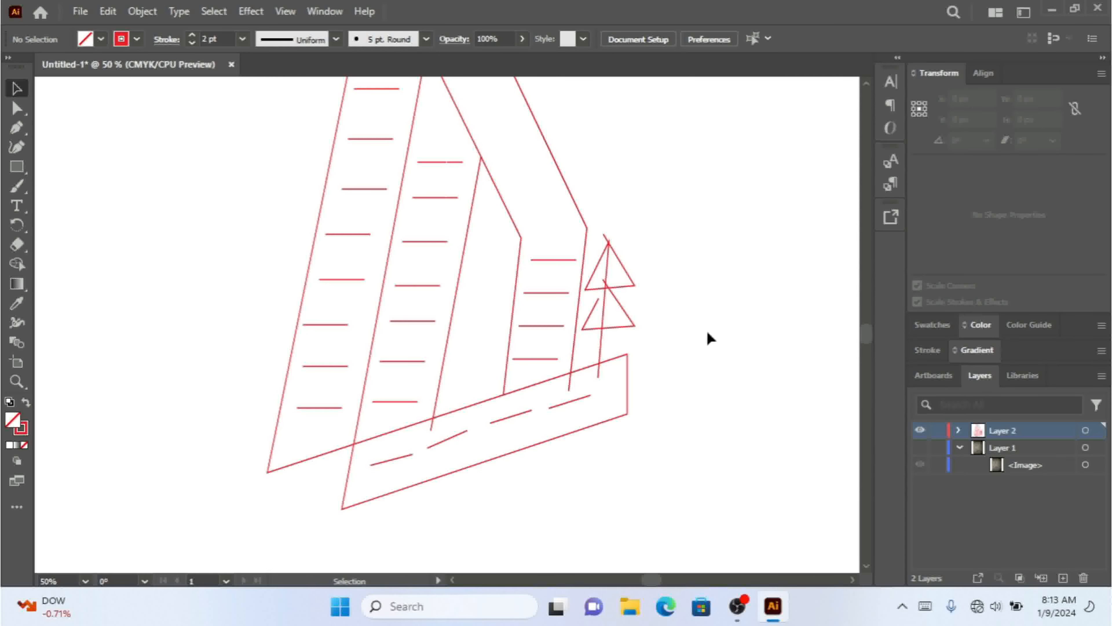
pyautogui.click(634, 323)
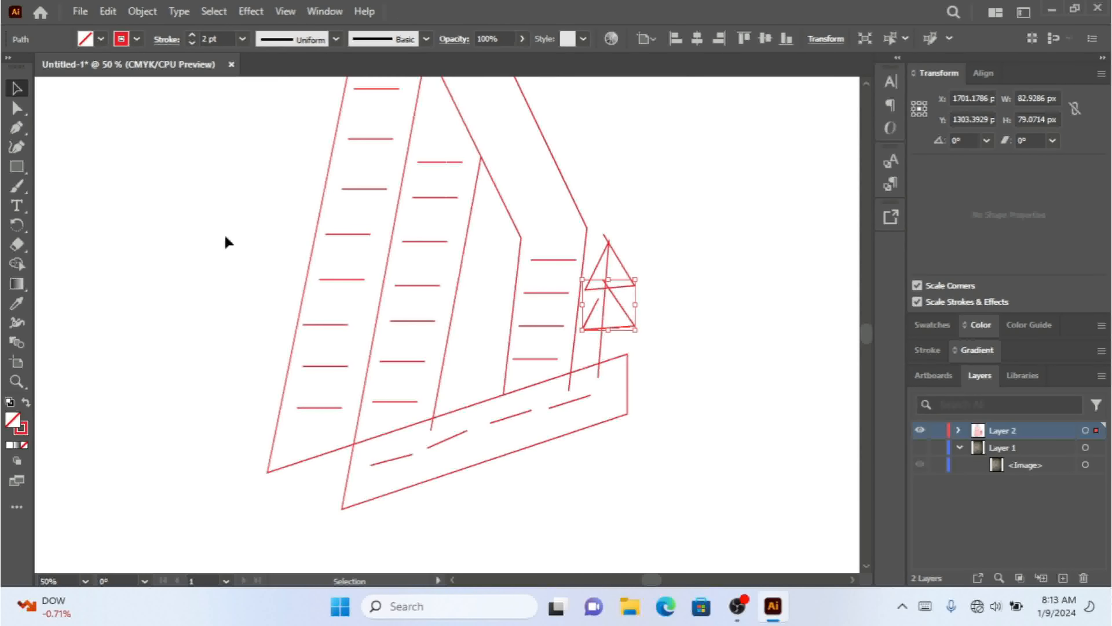
pyautogui.click(101, 38)
pyautogui.click(80, 68)
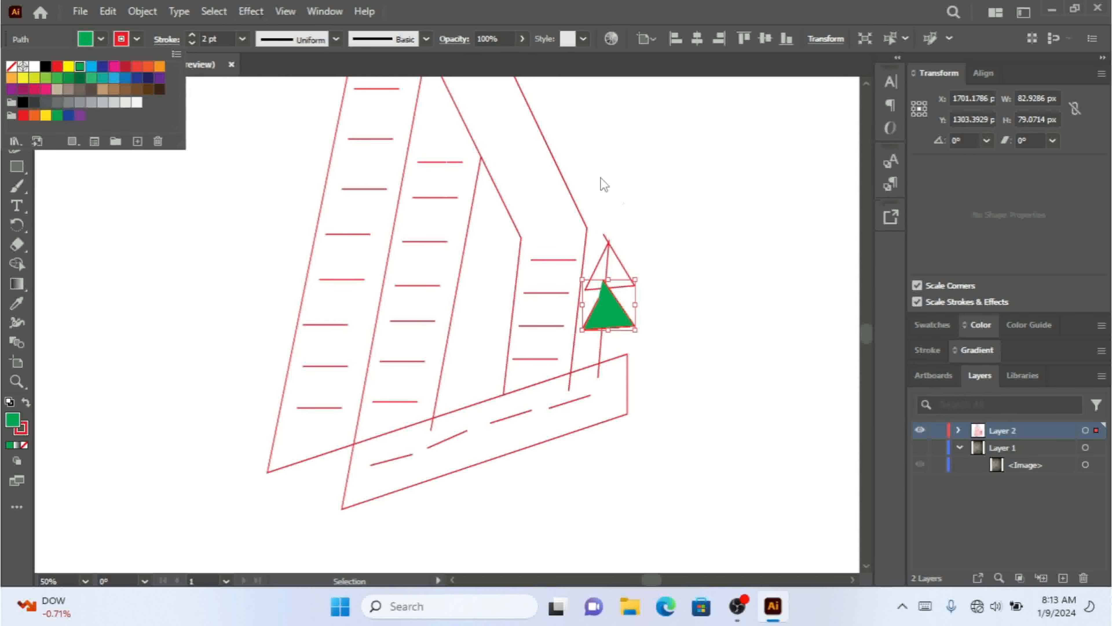
pyautogui.click(644, 254)
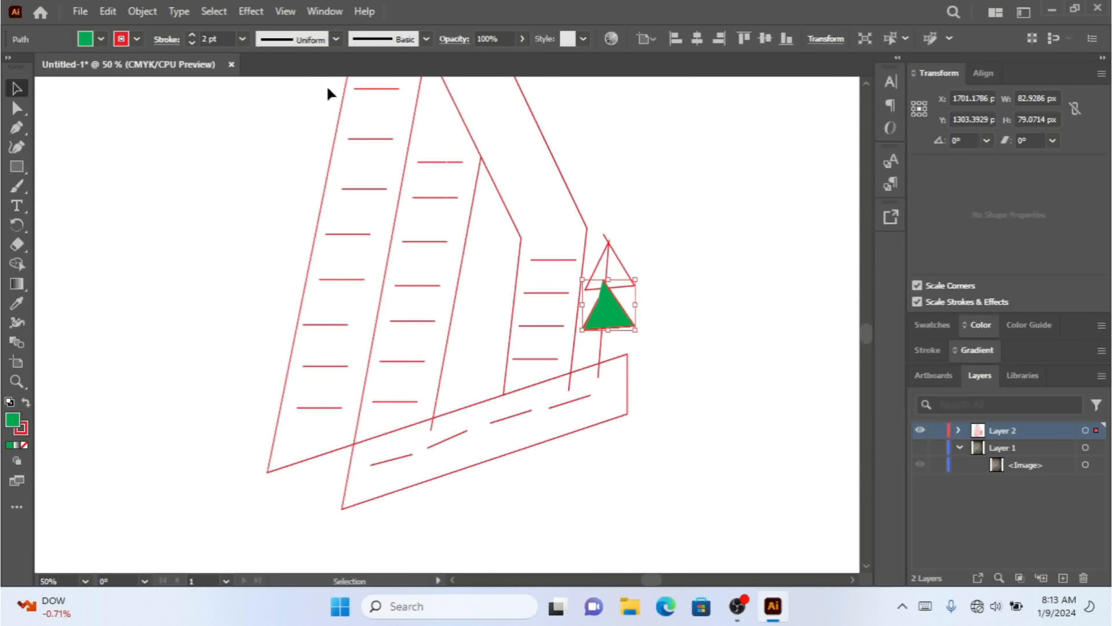
# - Apply Pathfinder's Unite shape mode to the tree's green lower triangle
pyautogui.click(285, 12)
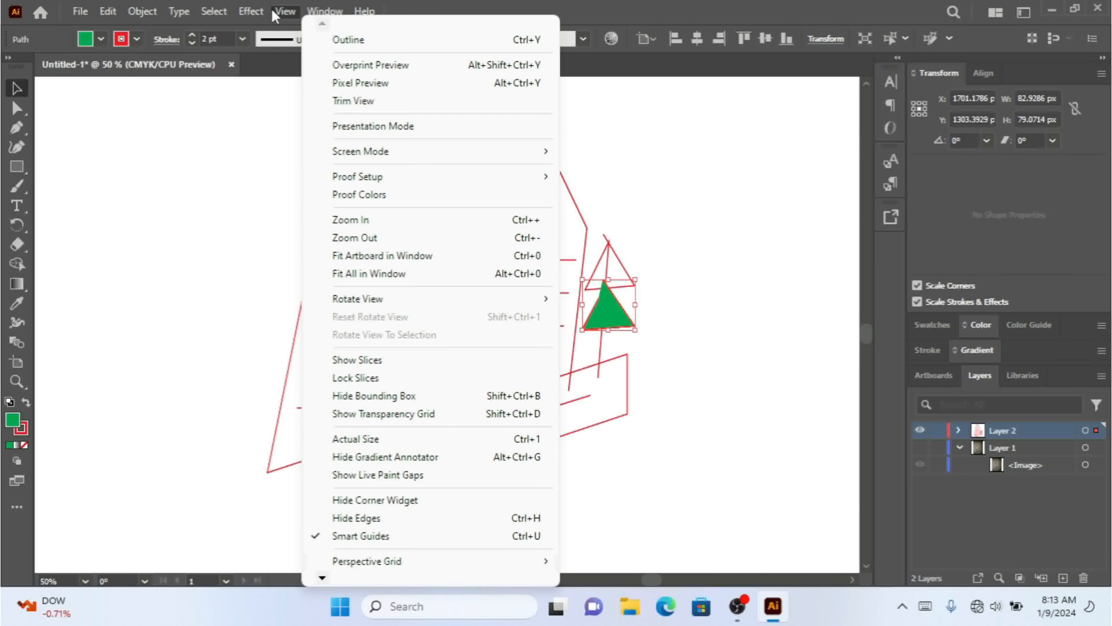
pyautogui.moveTo(325, 10)
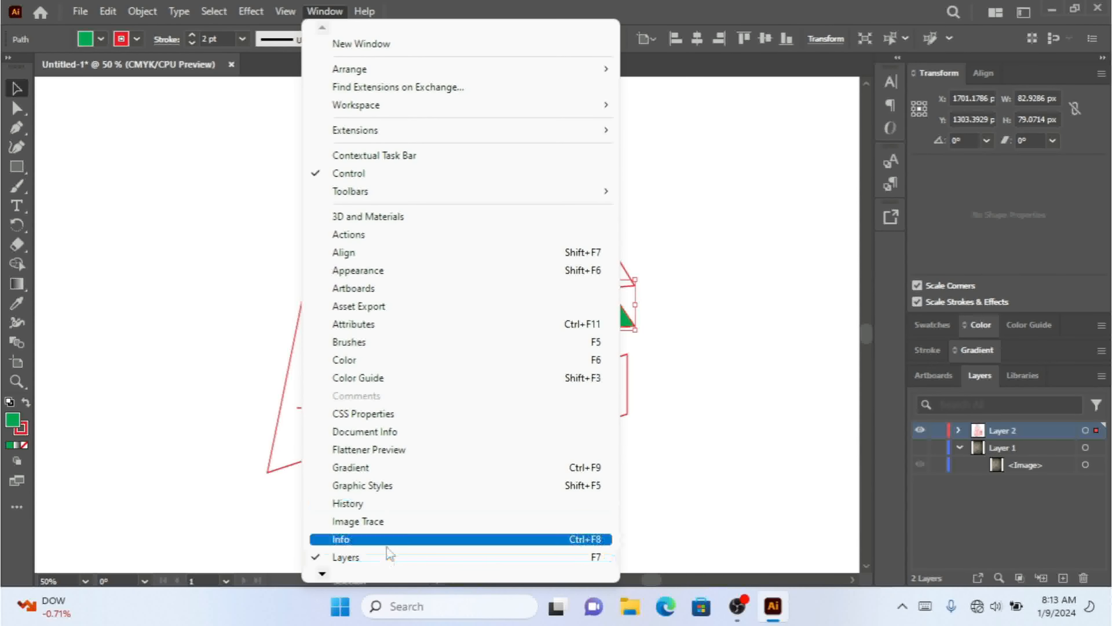
pyautogui.moveTo(322, 572)
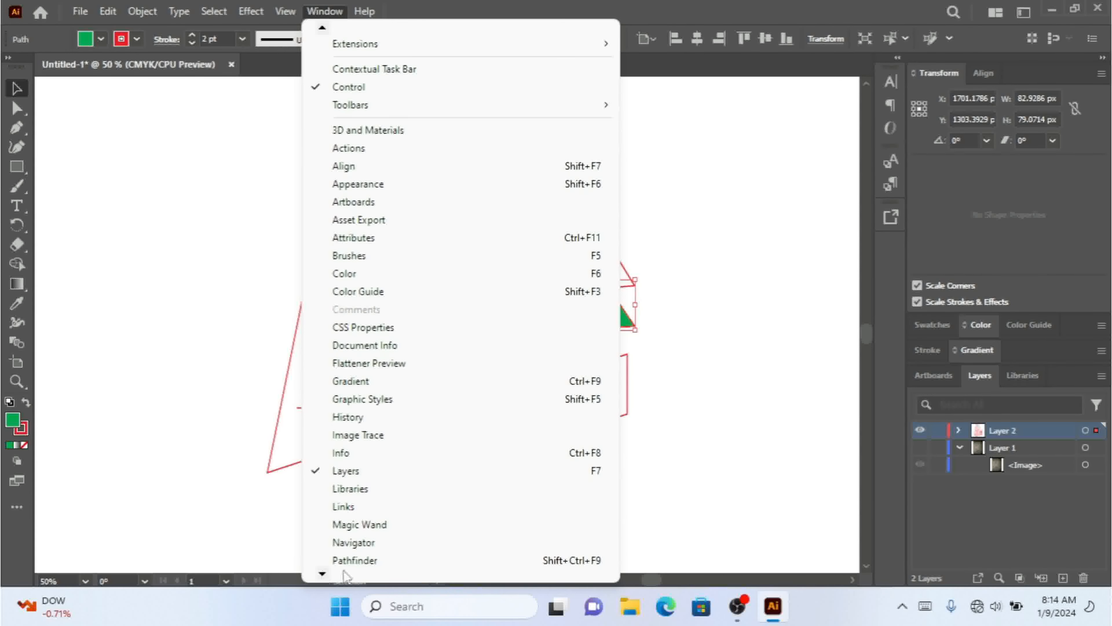
pyautogui.click(350, 532)
pyautogui.click(664, 276)
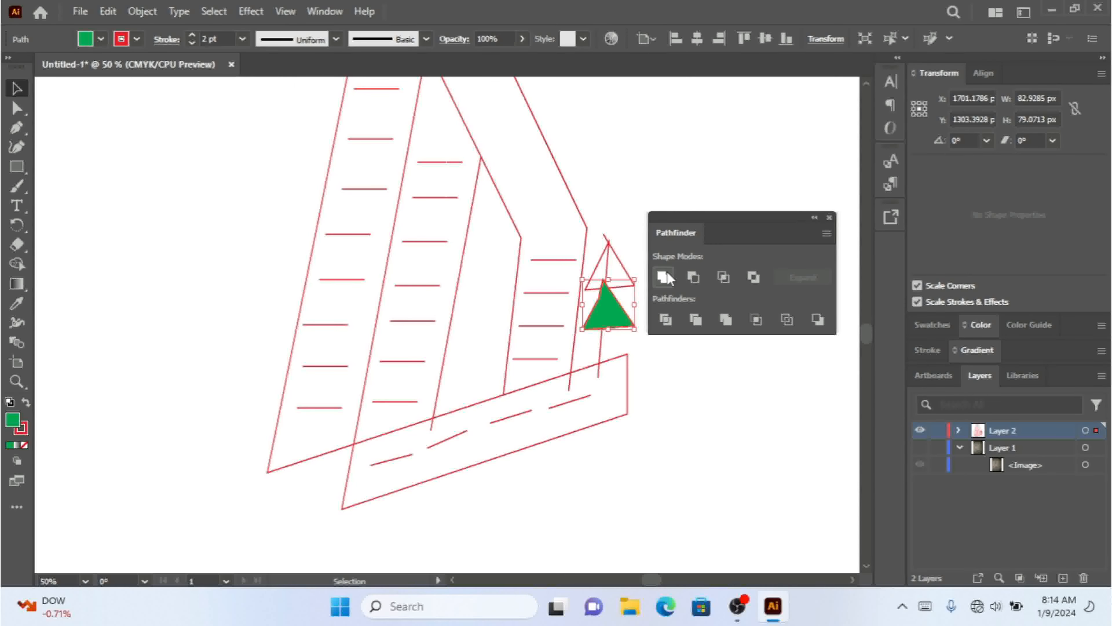
pyautogui.click(828, 217)
# - Rotate the green lower triangle about 5° clockwise so its base runs nearly level
pyautogui.hotkey('ctrl', '=')
pyautogui.hotkey('ctrl', '=')
pyautogui.hotkey('ctrl', '=')
pyautogui.hotkey('ctrl', '=')
pyautogui.hotkey('ctrl', '=')
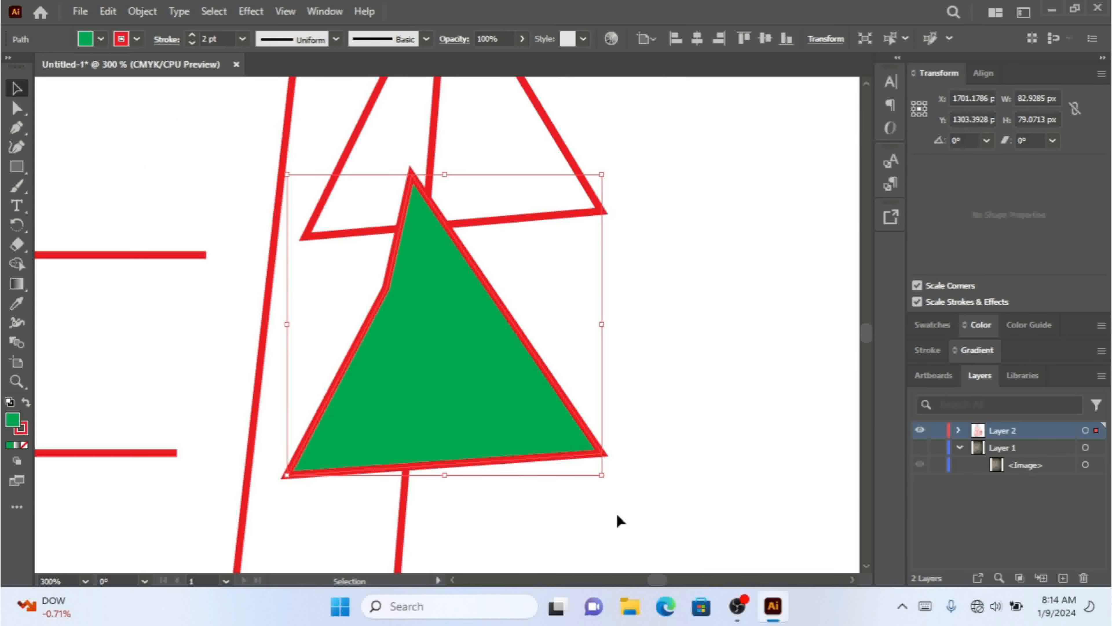
pyautogui.moveTo(606, 482); pyautogui.dragTo(591, 500)
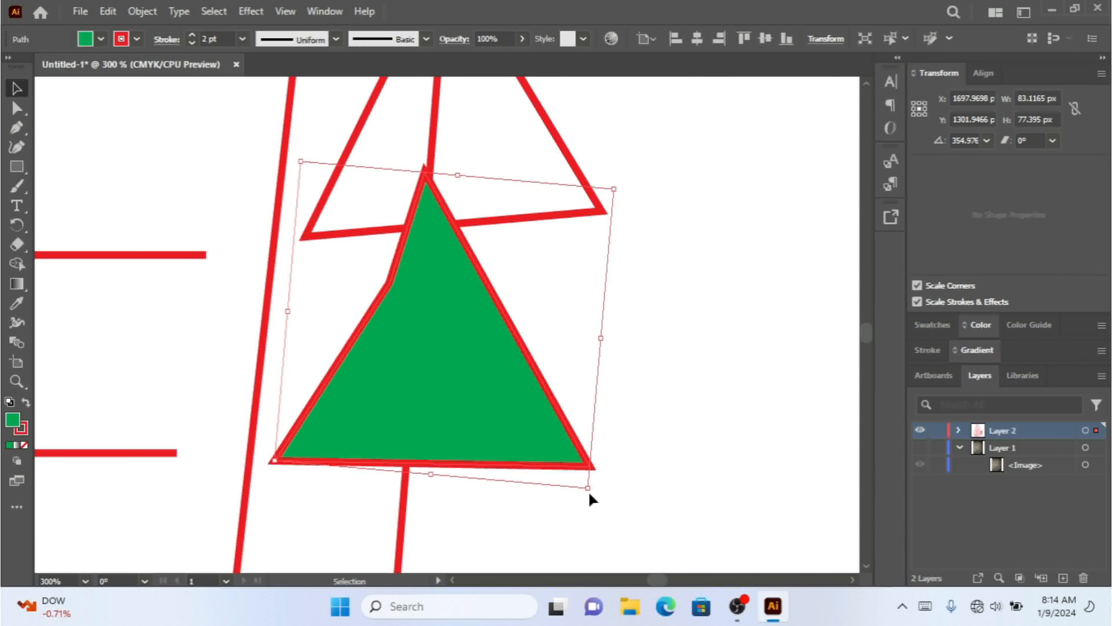
# - Straighten the green lower triangle's left edge at its middle anchor and shift its right base corner about 13 px left
pyautogui.click(16, 107)
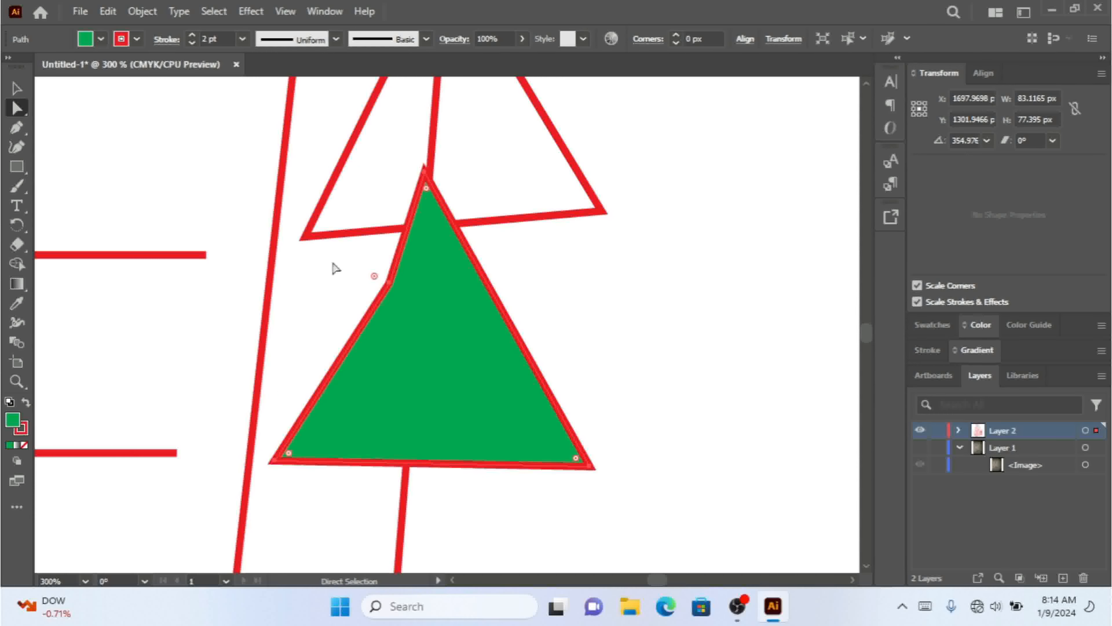
pyautogui.moveTo(389, 277); pyautogui.dragTo(374, 267)
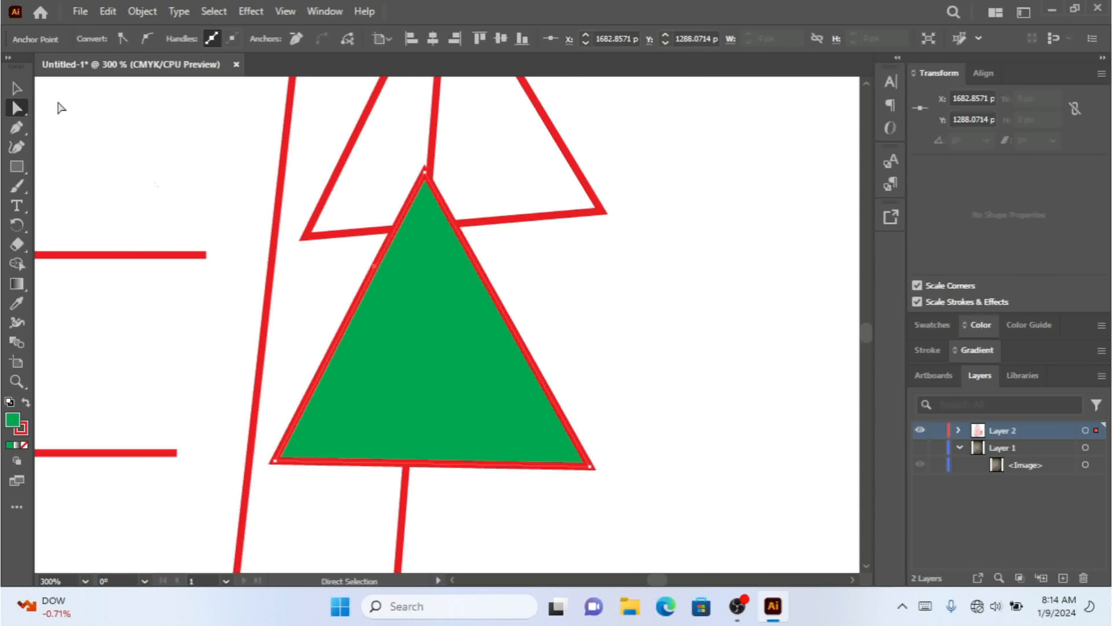
pyautogui.click(591, 467)
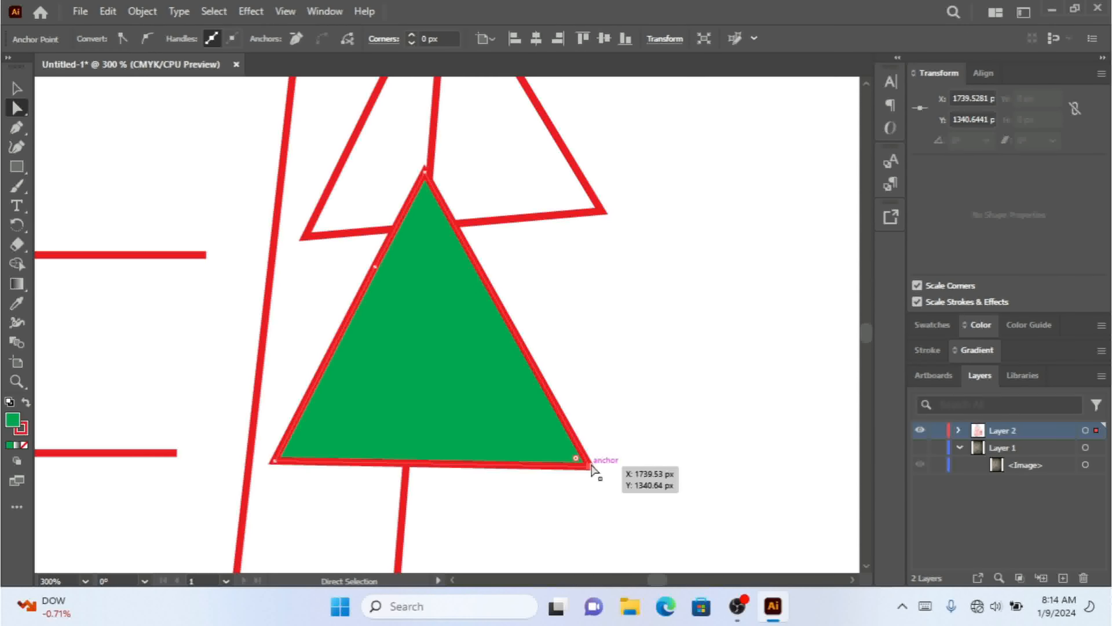
pyautogui.press('Left')
pyautogui.press('Left')
pyautogui.press('Left')
pyautogui.press('Left')
pyautogui.press('Left')
pyautogui.press('Left')
pyautogui.press('Left')
pyautogui.press('Left')
pyautogui.press('Left')
pyautogui.press('Left')
pyautogui.press('Left')
pyautogui.press('Left')
pyautogui.press('Left')
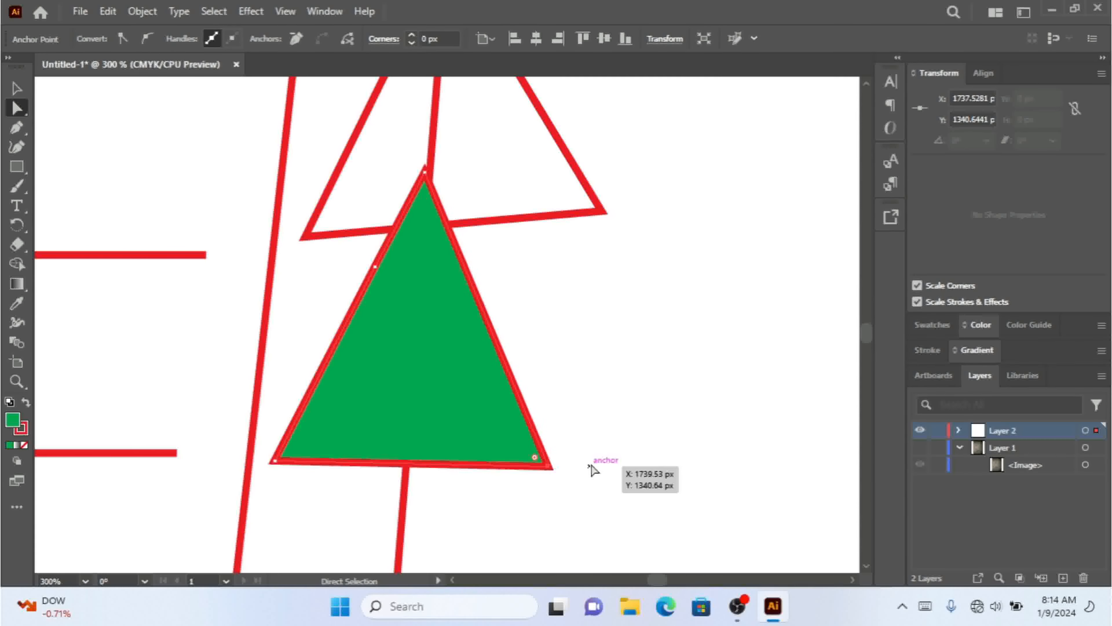
pyautogui.press('Left')
pyautogui.press('Left')
pyautogui.press('Left')
pyautogui.press('Left')
pyautogui.press('Left')
pyautogui.press('Left')
pyautogui.press('Left')
pyautogui.press('Left')
pyautogui.press('Left')
pyautogui.press('Left')
pyautogui.press('Left')
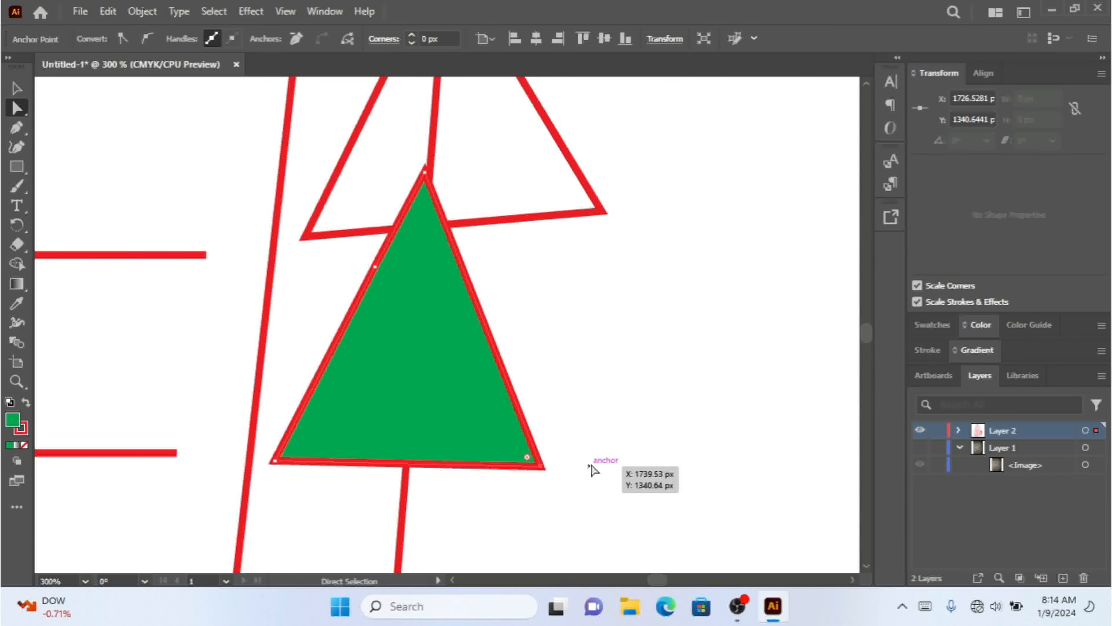
pyautogui.click(17, 88)
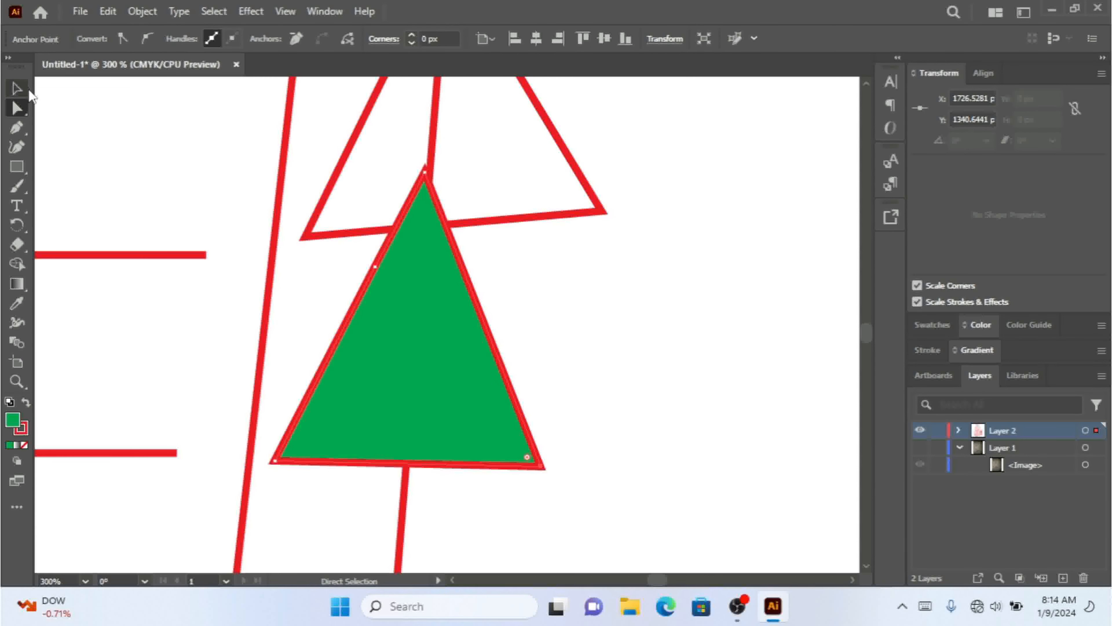
pyautogui.click(569, 147)
pyautogui.click(564, 141)
pyautogui.rightClick(564, 142)
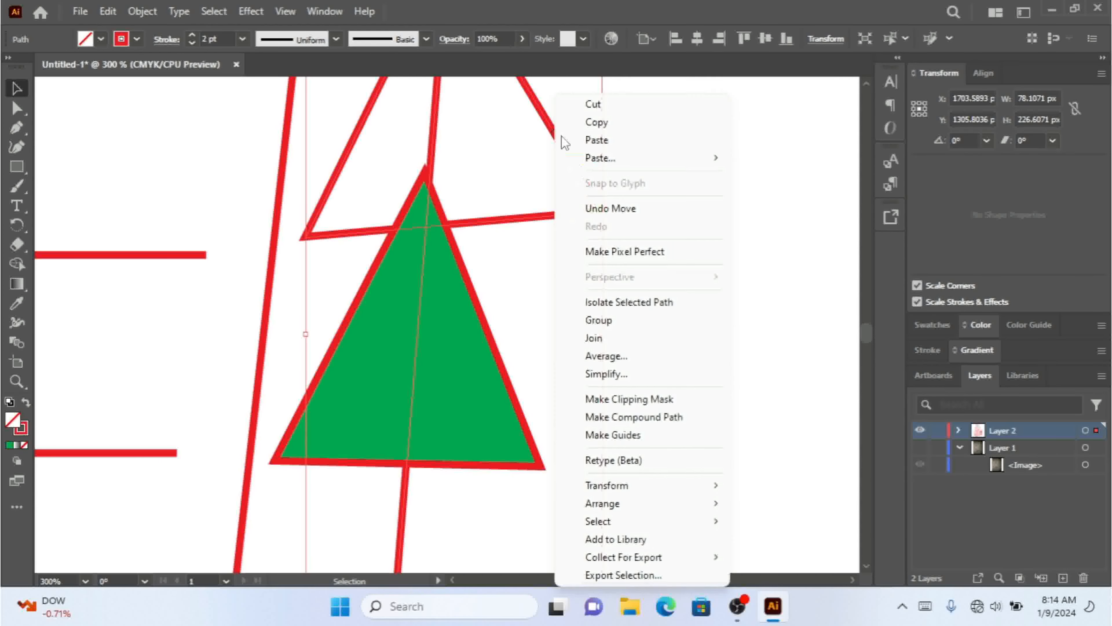
pyautogui.click(750, 320)
# - Delete the loose top end and both base corners of the tree's upper triangle, leaving only the trunk line
pyautogui.moveTo(867, 330)
pyautogui.mouseDown()
pyautogui.moveTo(863, 316)
pyautogui.moveTo(871, 329)
pyautogui.mouseUp()
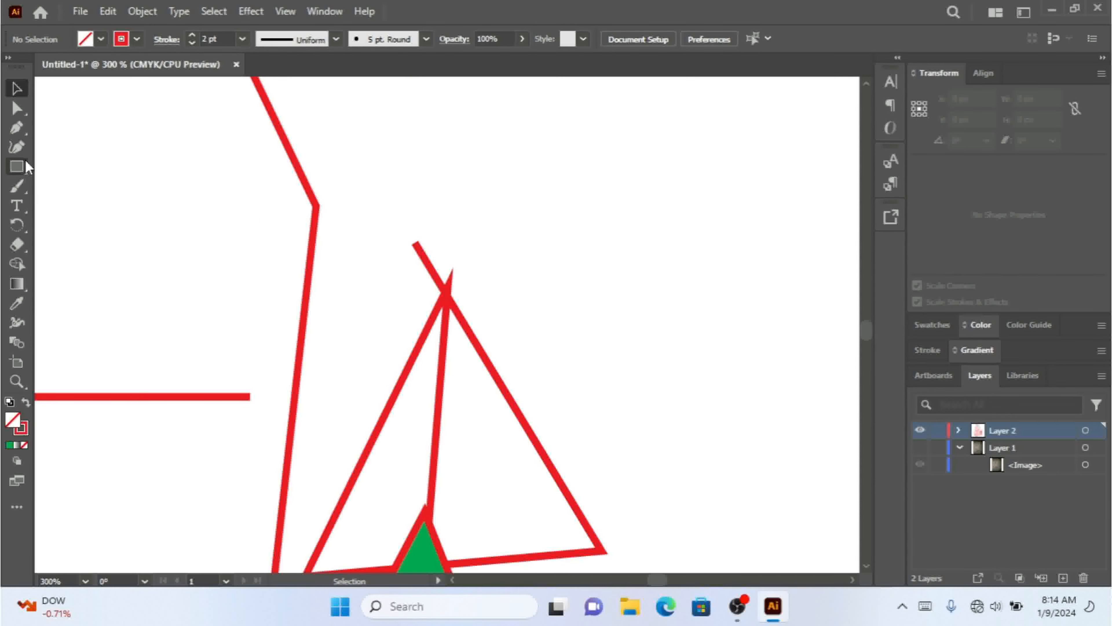
pyautogui.click(16, 108)
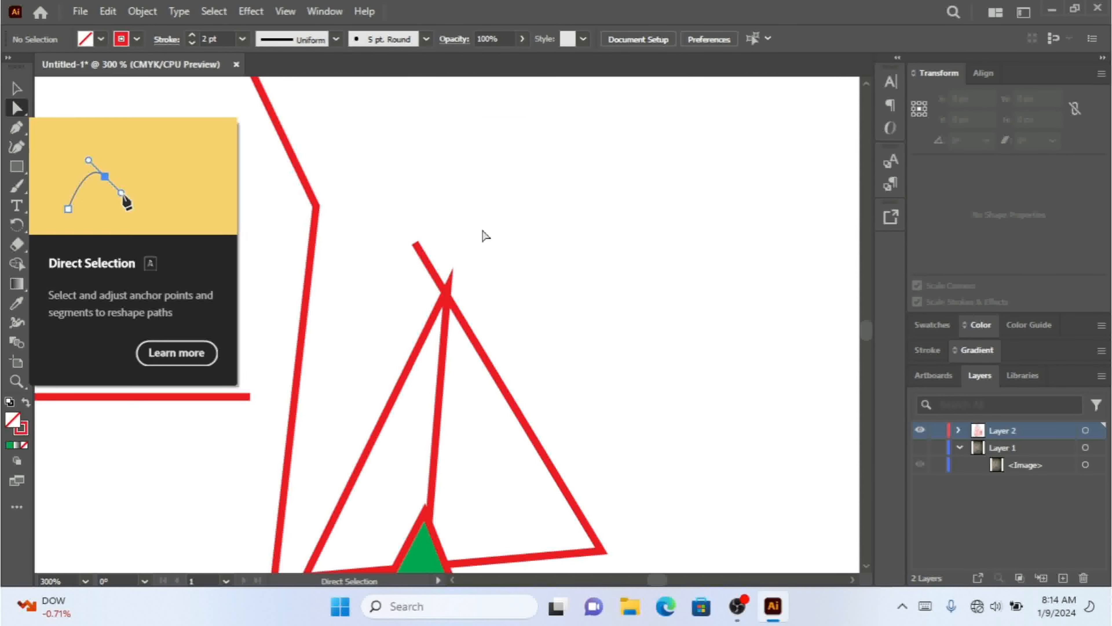
pyautogui.click(418, 250)
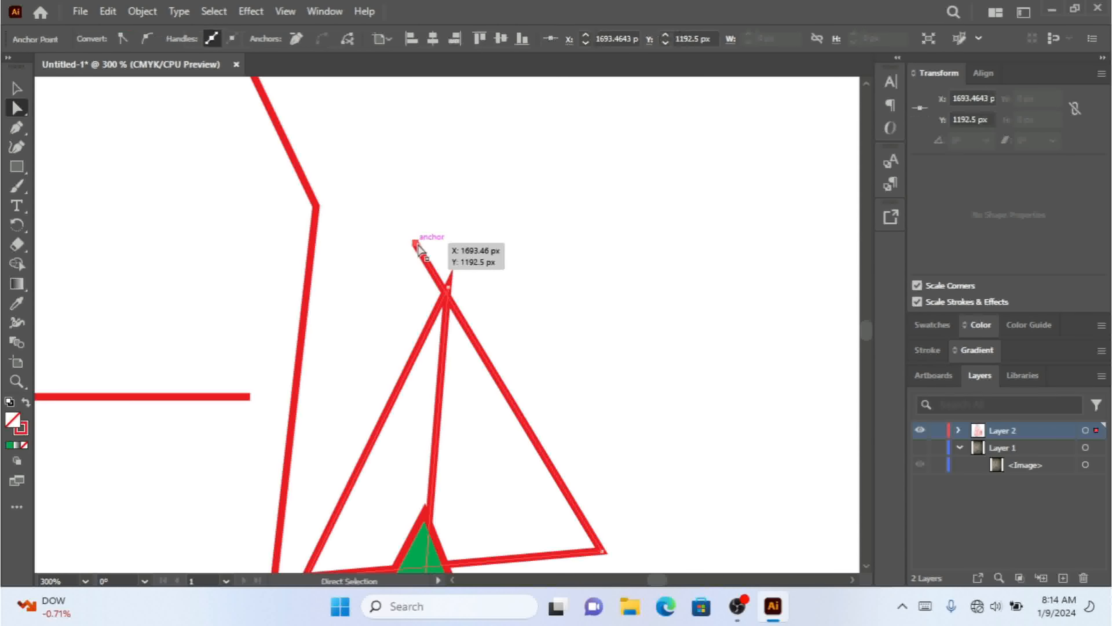
pyautogui.press('Delete')
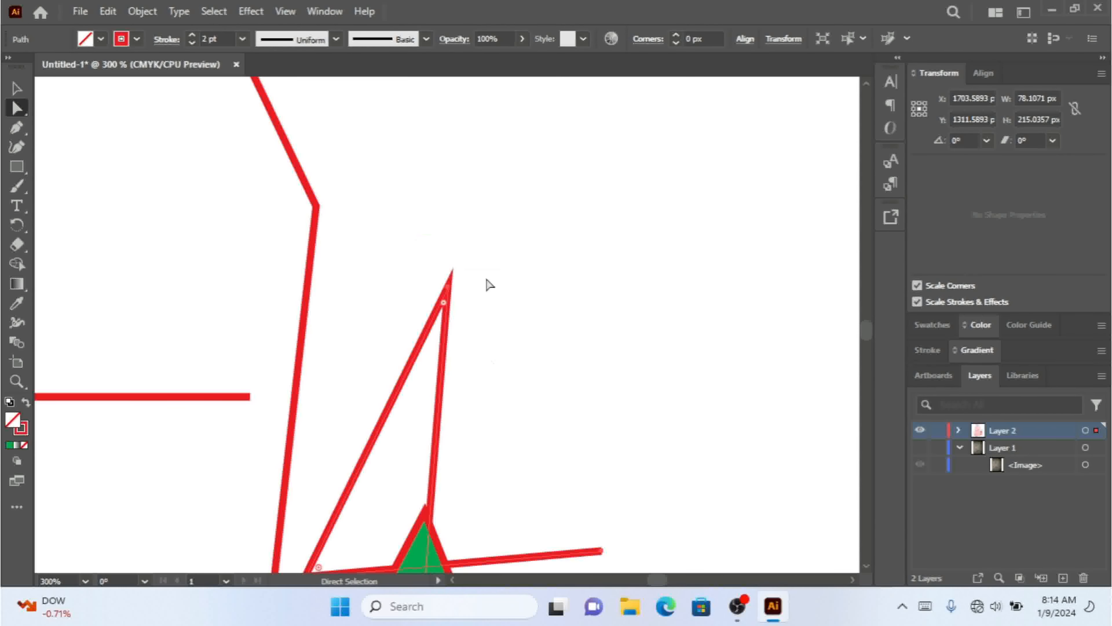
pyautogui.click(604, 551)
pyautogui.press('Delete')
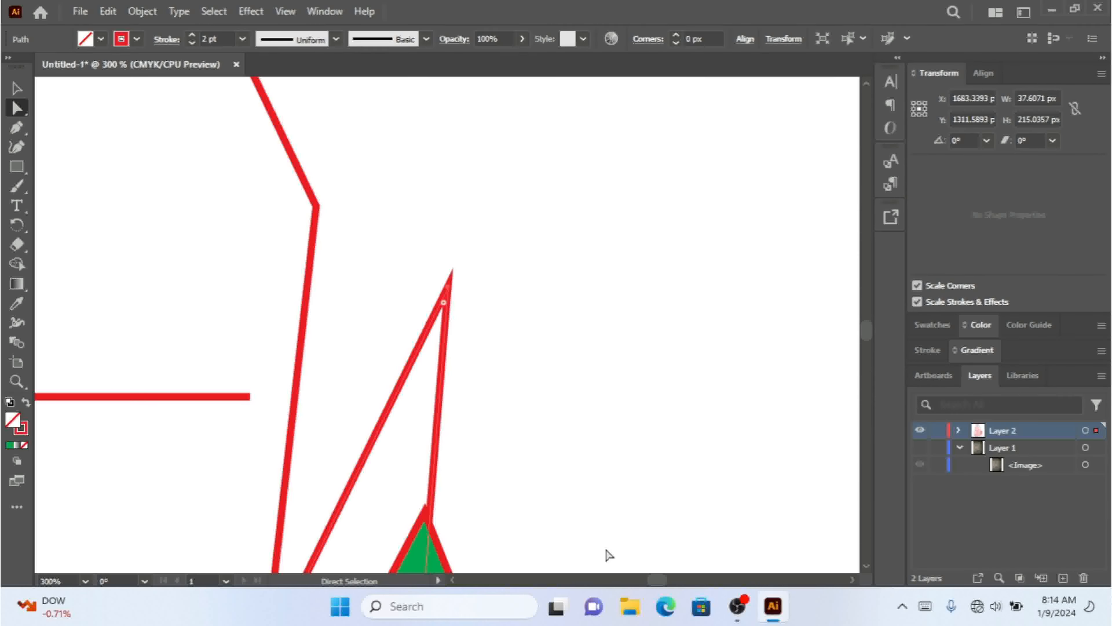
pyautogui.scroll(-2, 870, 565)
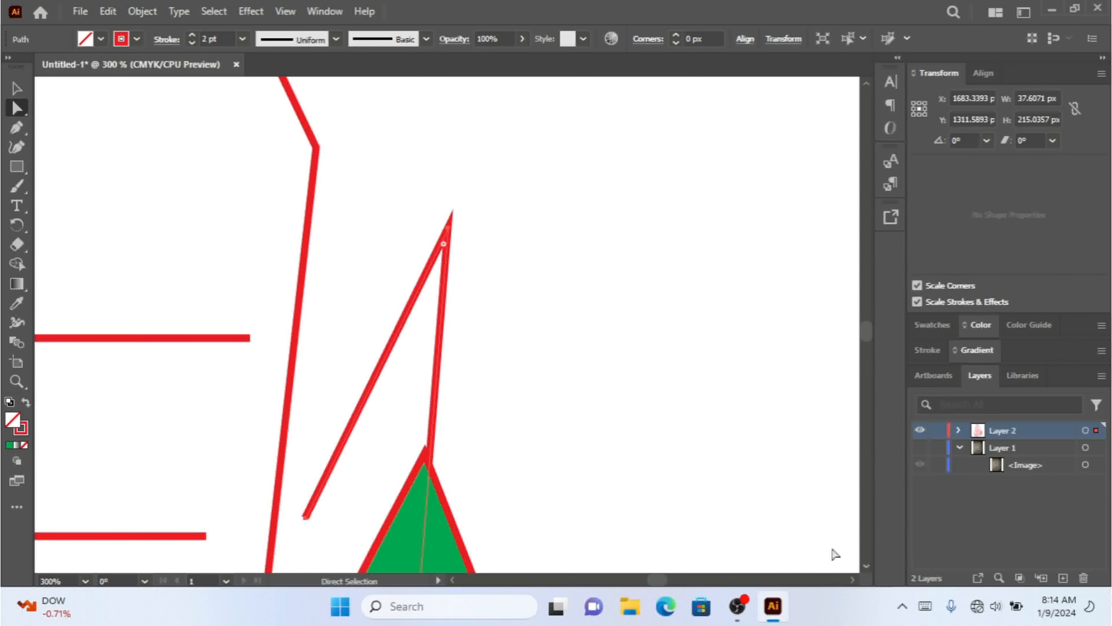
pyautogui.click(306, 518)
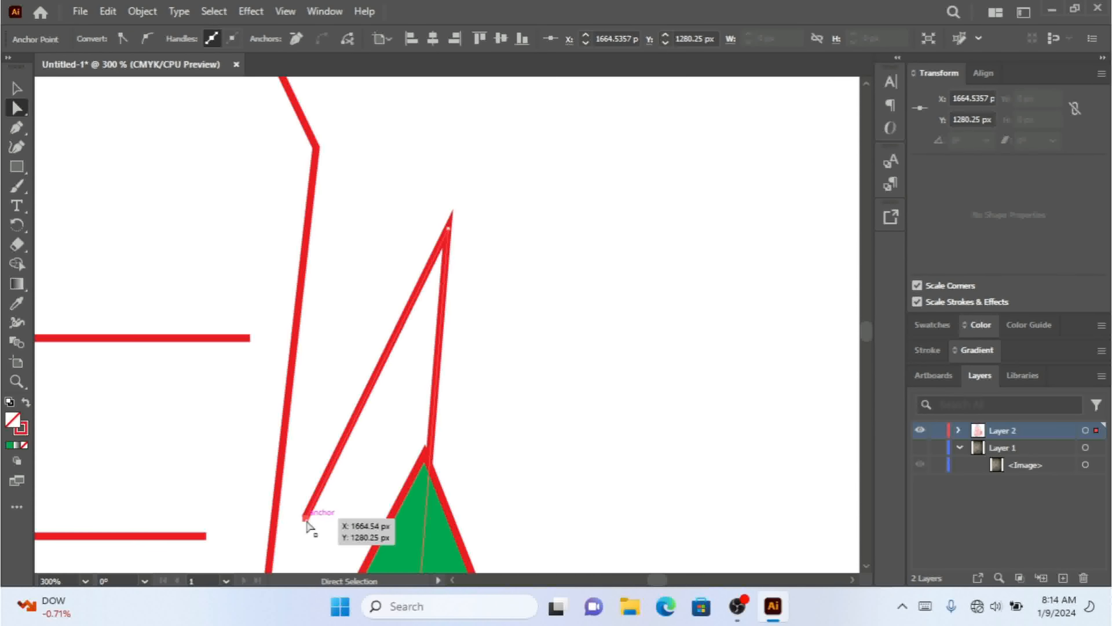
pyautogui.press('Delete')
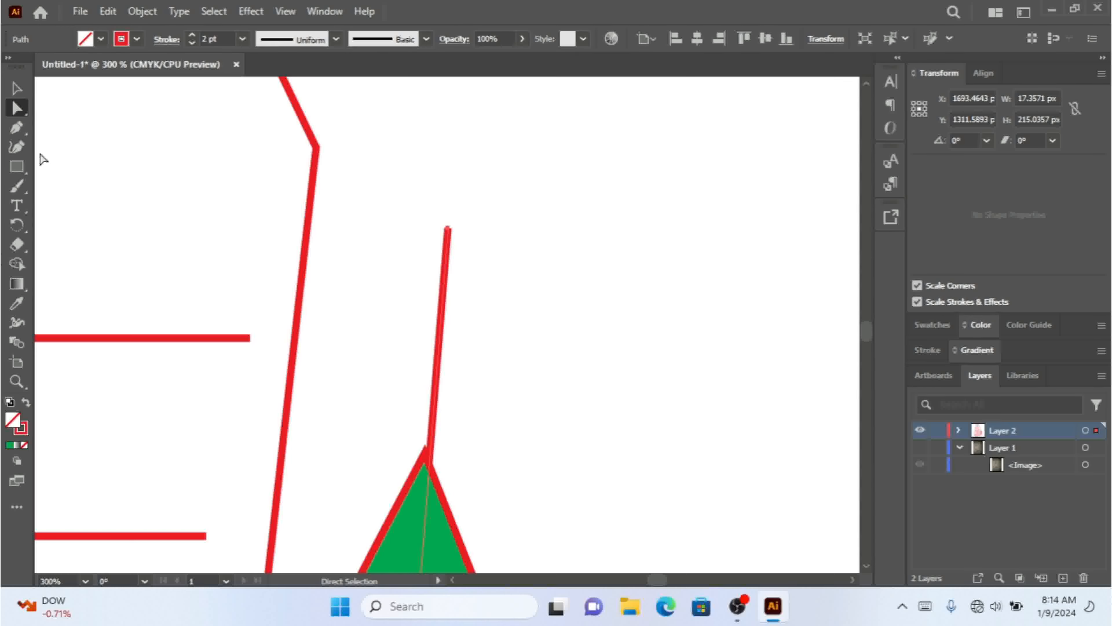
pyautogui.click(18, 89)
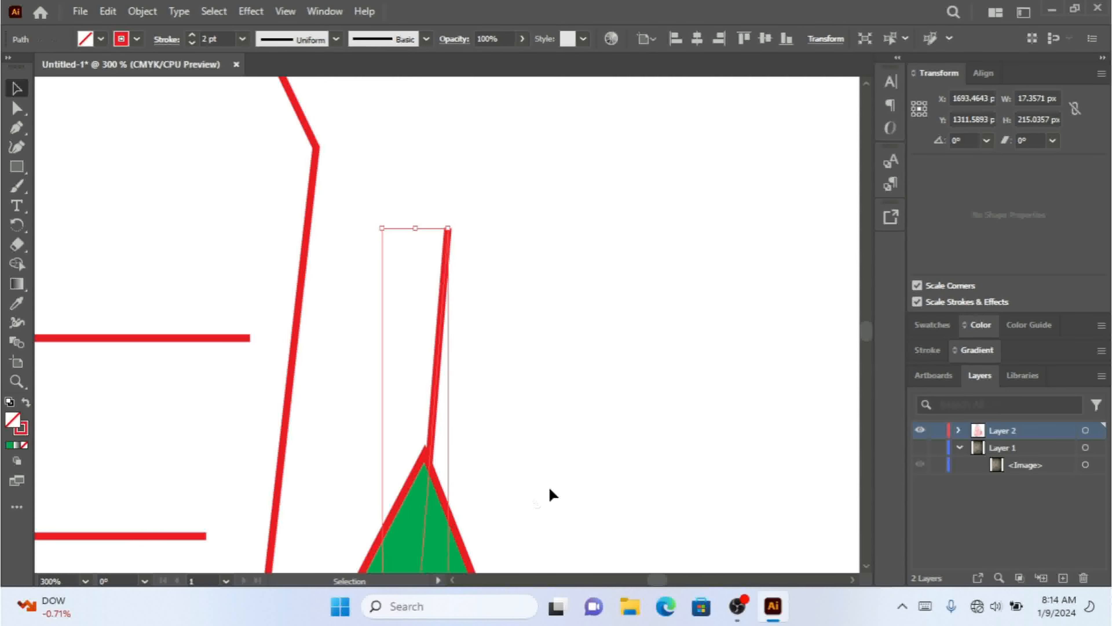
pyautogui.click(547, 494)
# - Move the green triangle about 89 px up and 10 px right onto the top of the tree trunk
pyautogui.click(442, 504)
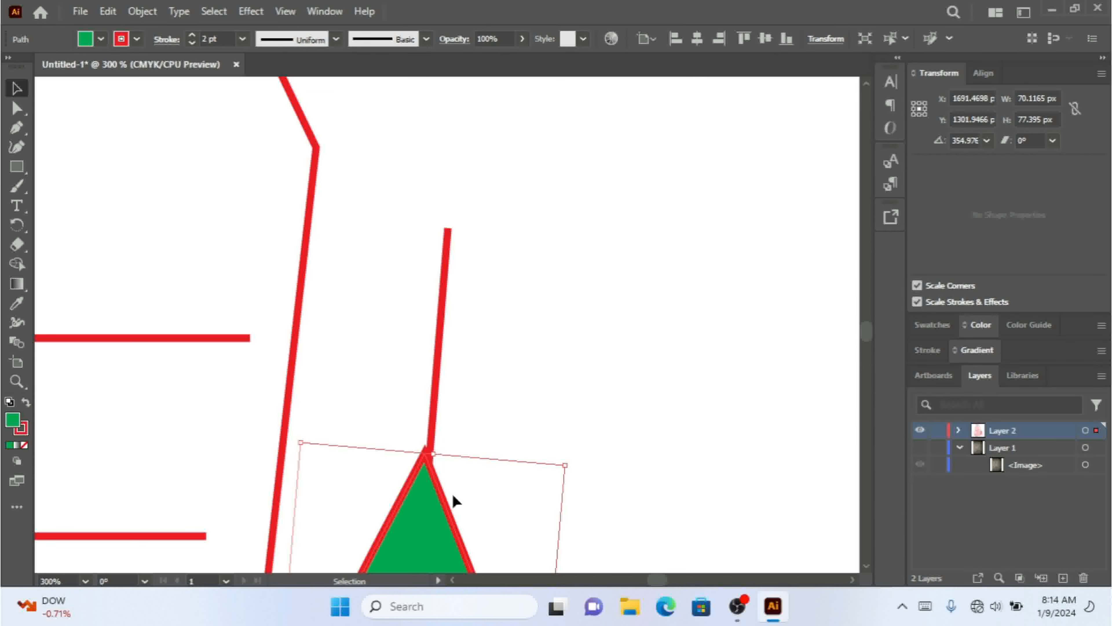
pyautogui.press('Right')
pyautogui.press('Right')
pyautogui.moveTo(442, 496); pyautogui.dragTo(473, 164)
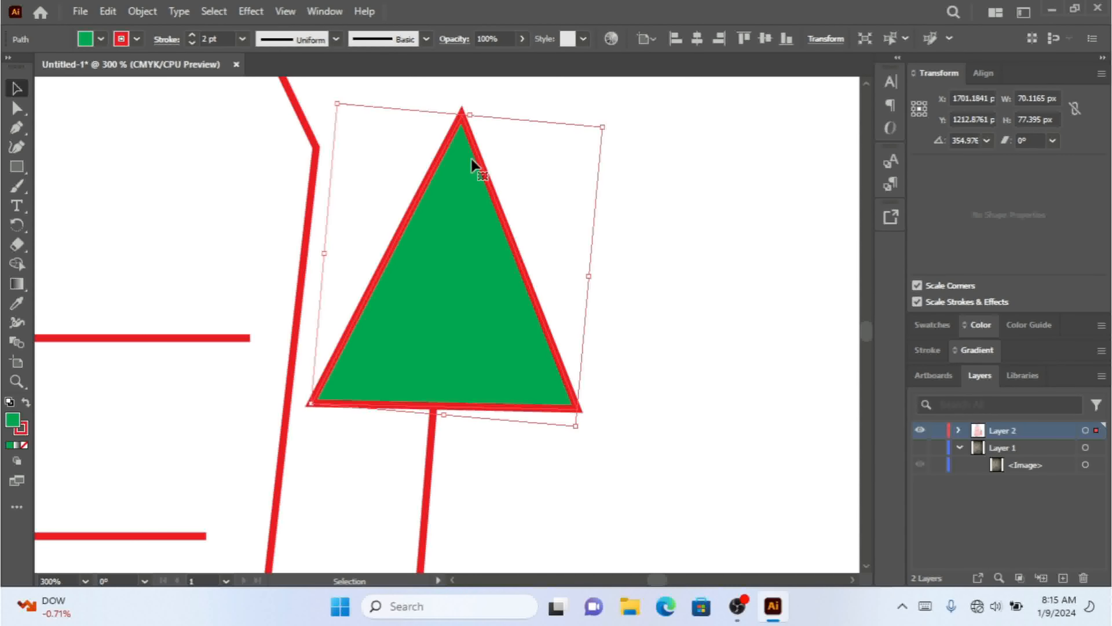
pyautogui.hotkey('ctrl', '-')
pyautogui.hotkey('ctrl', '-')
pyautogui.hotkey('ctrl', '-')
pyautogui.hotkey('ctrl', '-')
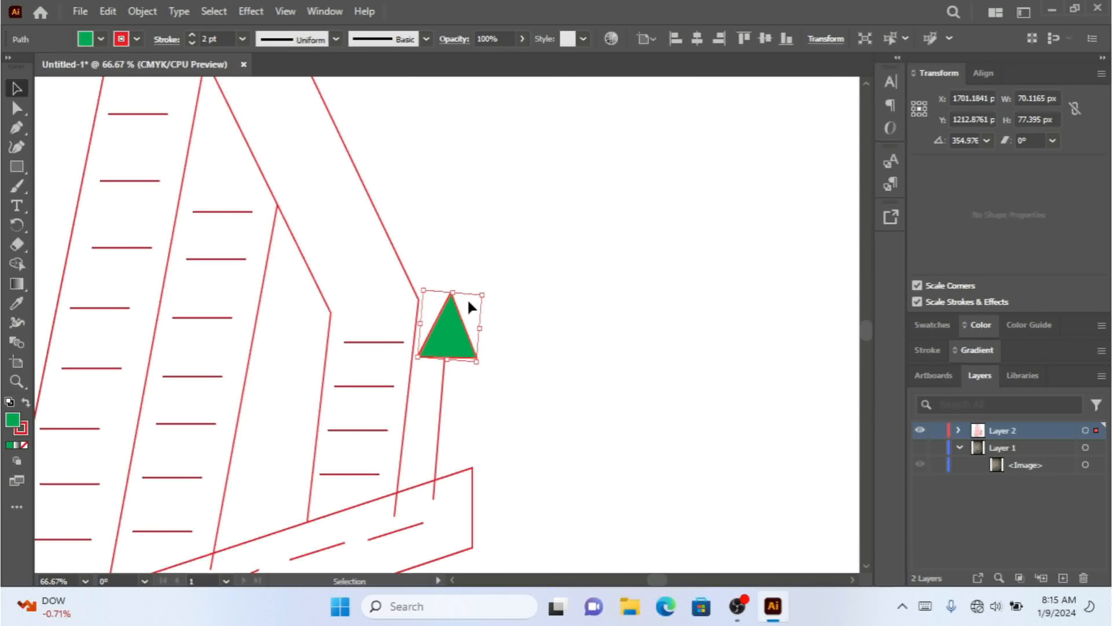
# - Place a copy of the green triangle directly below the first, slightly overlapping it on the trunk
pyautogui.moveTo(455, 354); pyautogui.dragTo(445, 402)
pyautogui.press('Right')
pyautogui.click(628, 460)
pyautogui.press('a')
pyautogui.hotkey('ctrl', '-')
pyautogui.hotkey('ctrl', '-')
pyautogui.hotkey('ctrl', '-')
pyautogui.hotkey('ctrl', '+')
pyautogui.hotkey('ctrl', '+')
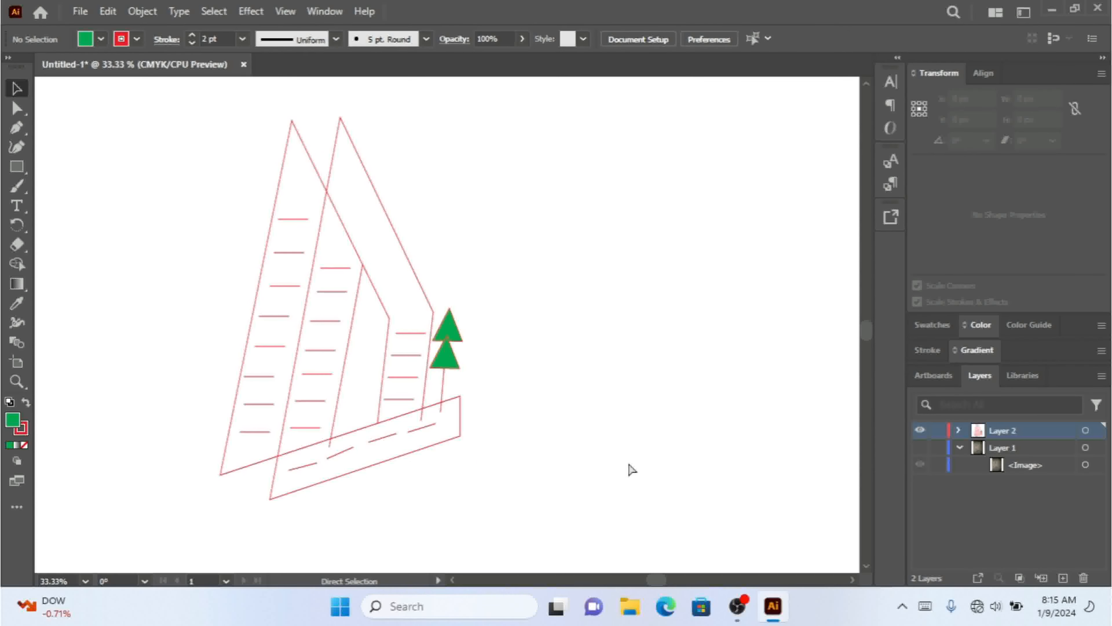
pyautogui.press('v')
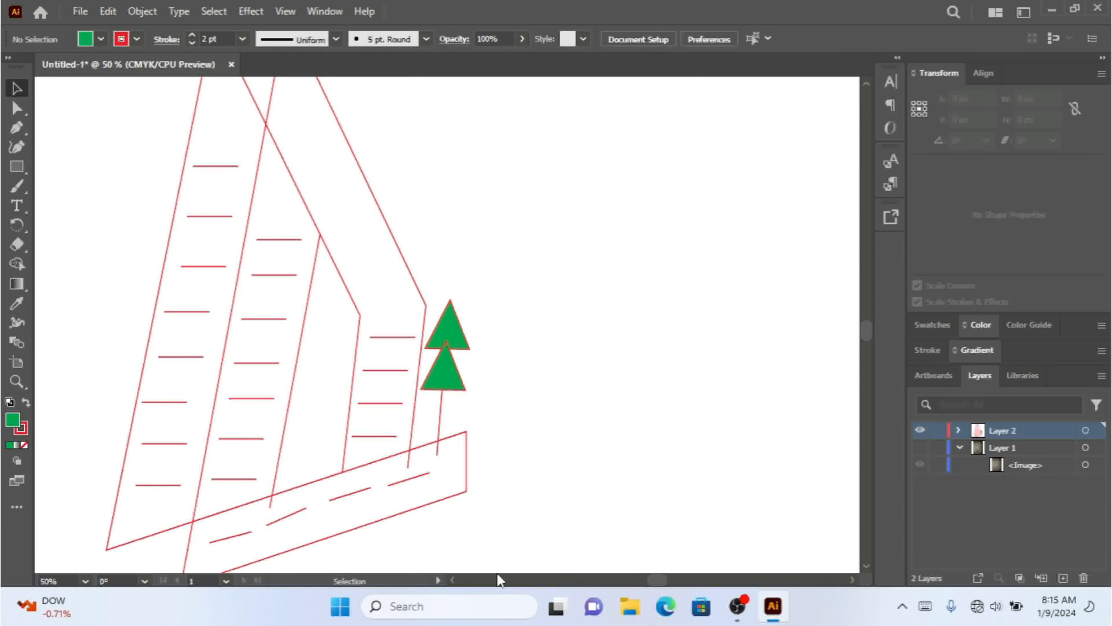
# - Delete the two leftmost dashes inside the base strip
pyautogui.moveTo(451, 583); pyautogui.dragTo(451, 583)
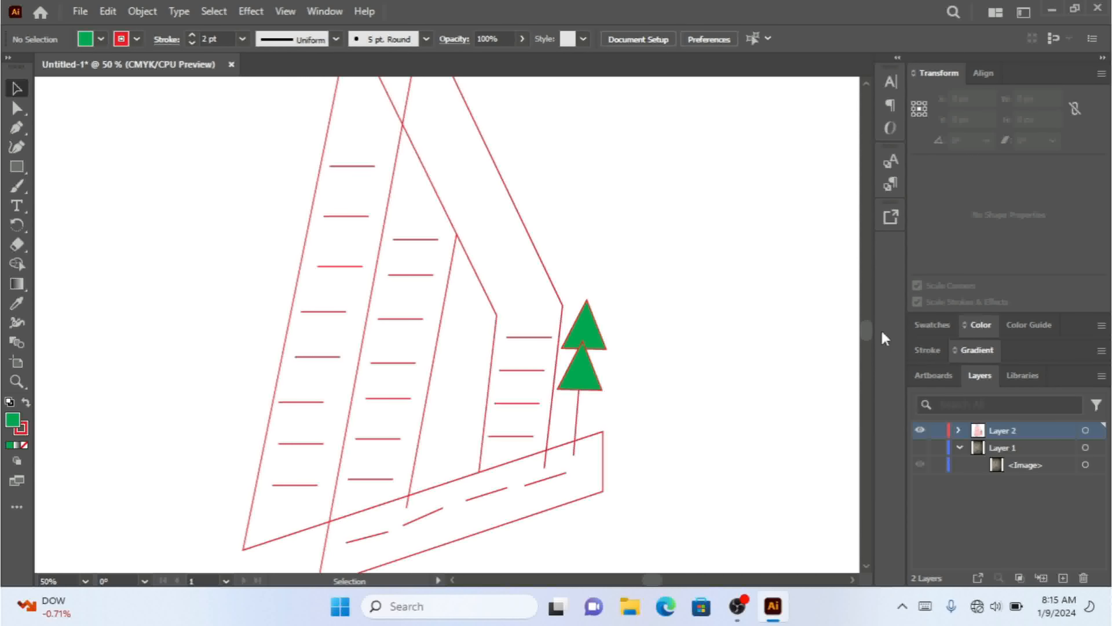
pyautogui.moveTo(864, 332); pyautogui.dragTo(870, 336)
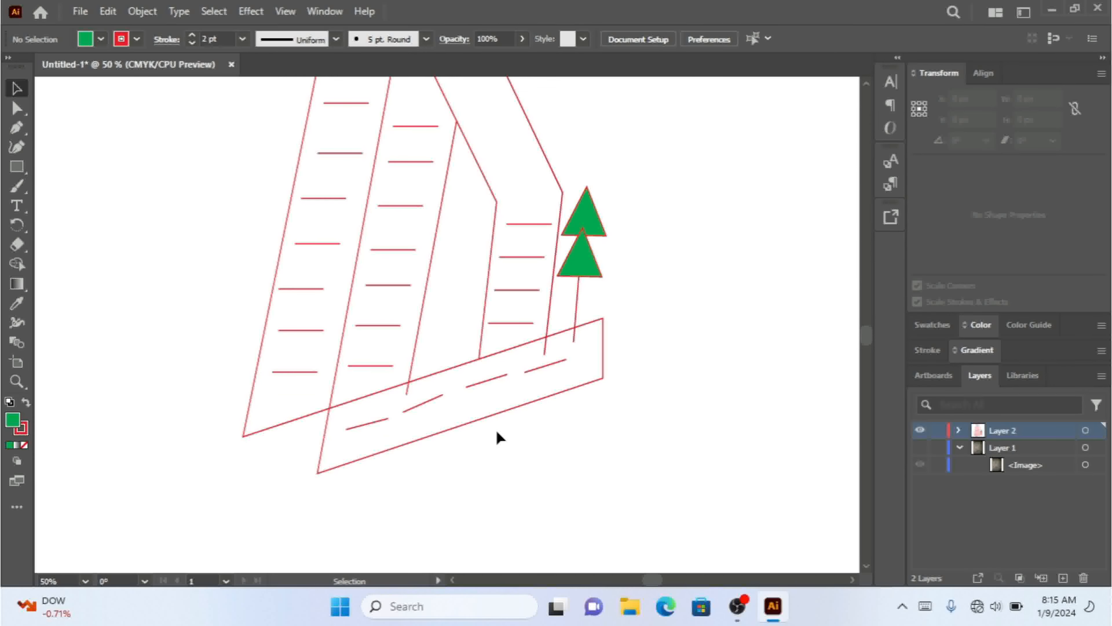
pyautogui.click(443, 396)
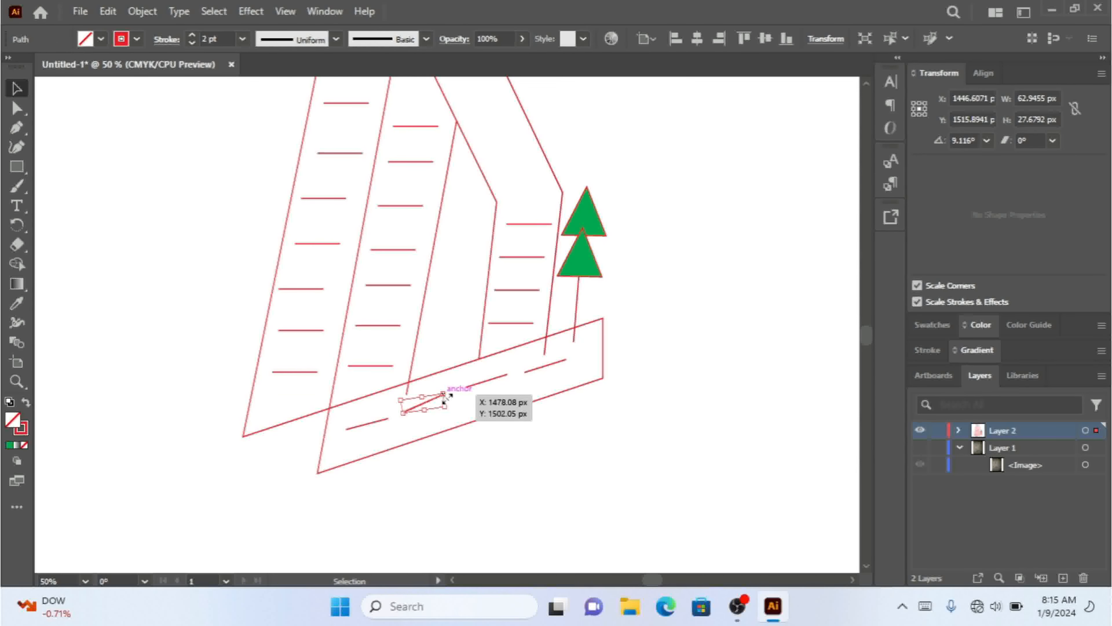
pyautogui.press('Delete')
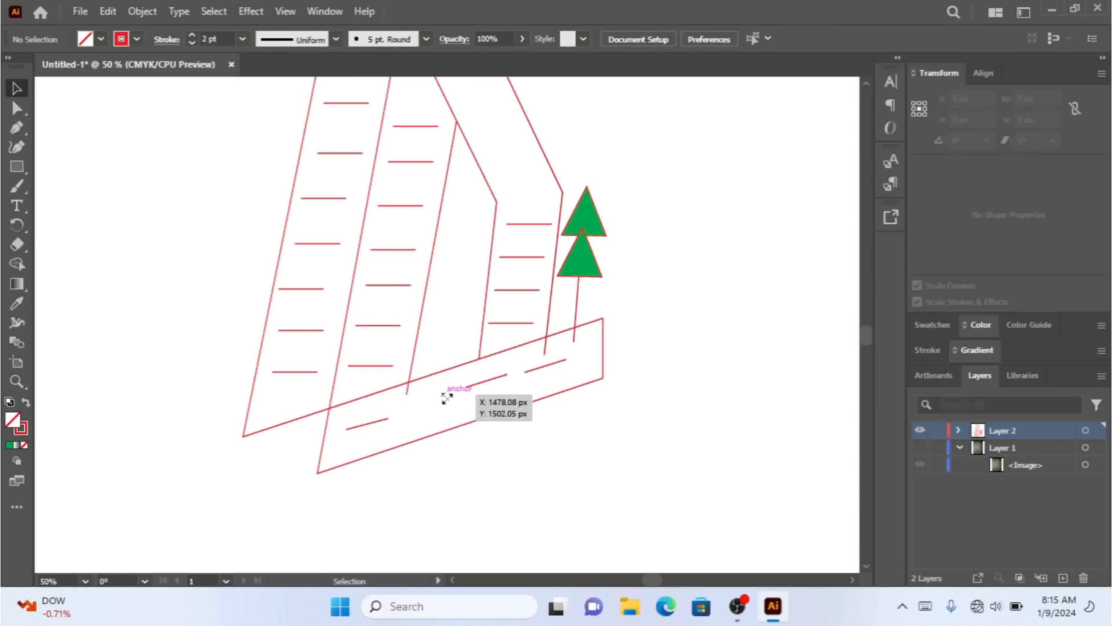
pyautogui.click(381, 421)
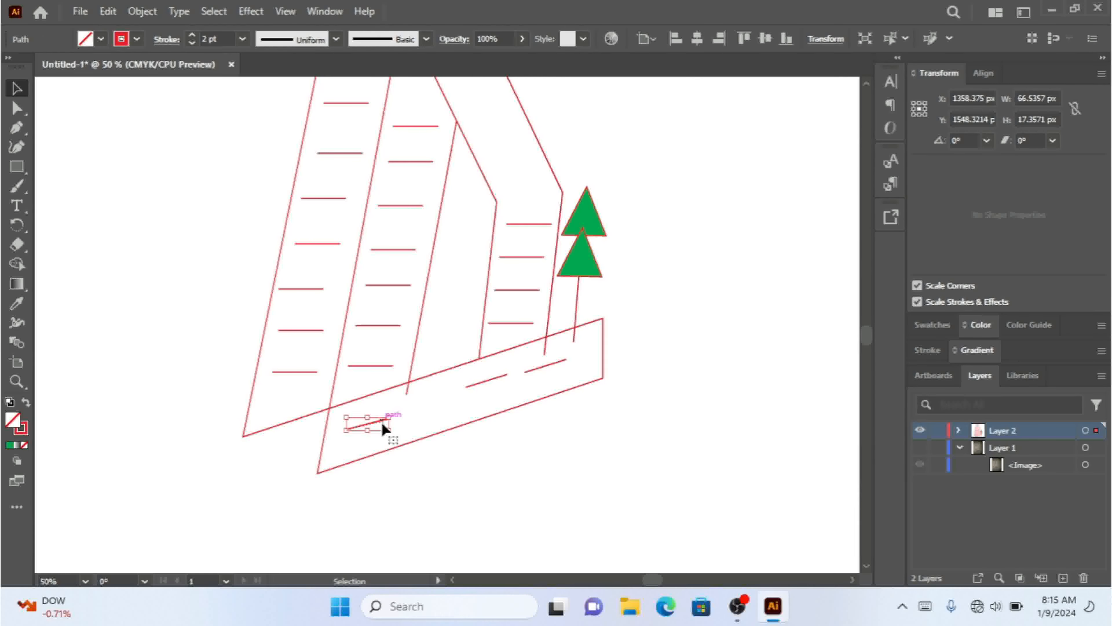
pyautogui.press('Delete')
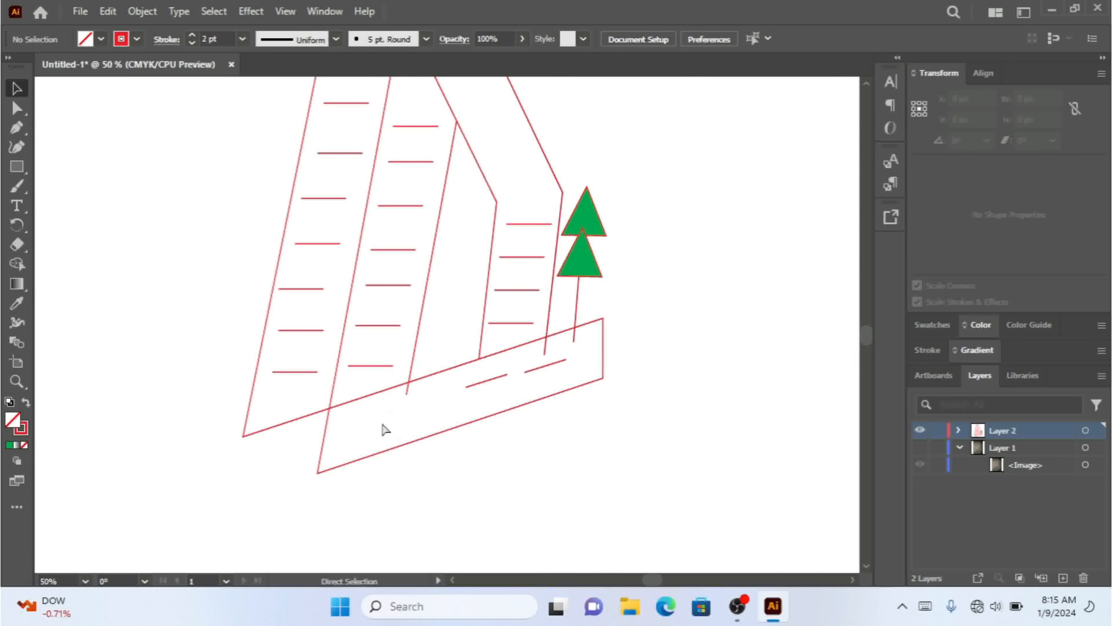
# - Use Shape Builder on the selected artwork to trim the tower and trunk line ends that extend into the base strip
pyautogui.hotkey('ctrl', '+')
pyautogui.moveTo(753, 180)
pyautogui.mouseDown()
pyautogui.moveTo(231, 344)
pyautogui.moveTo(206, 367)
pyautogui.mouseUp()
pyautogui.click(18, 266)
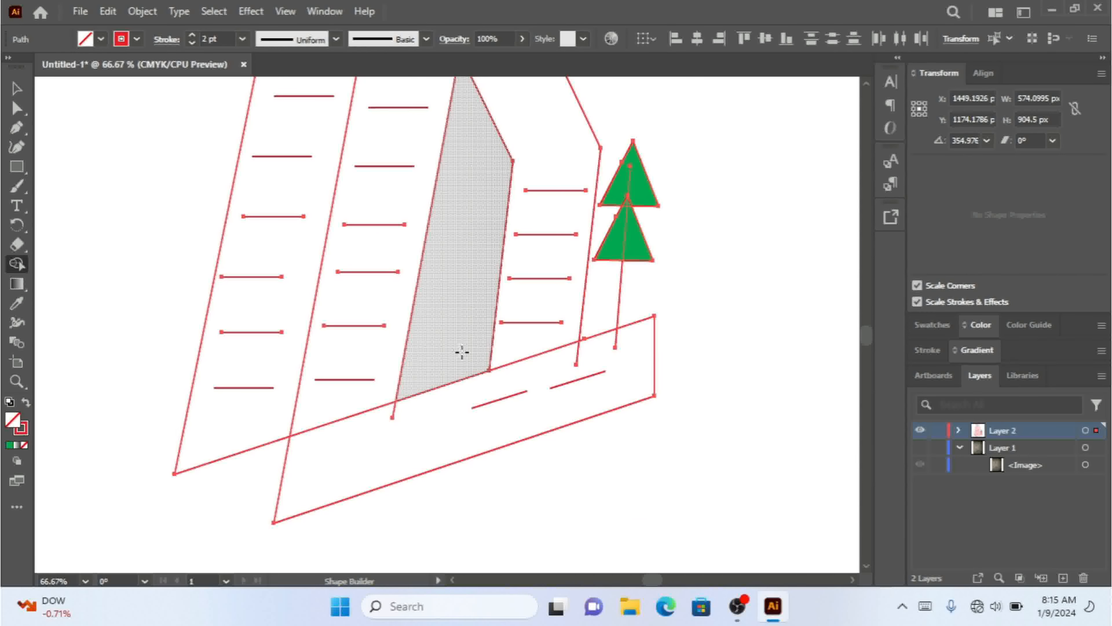
pyautogui.click(577, 354)
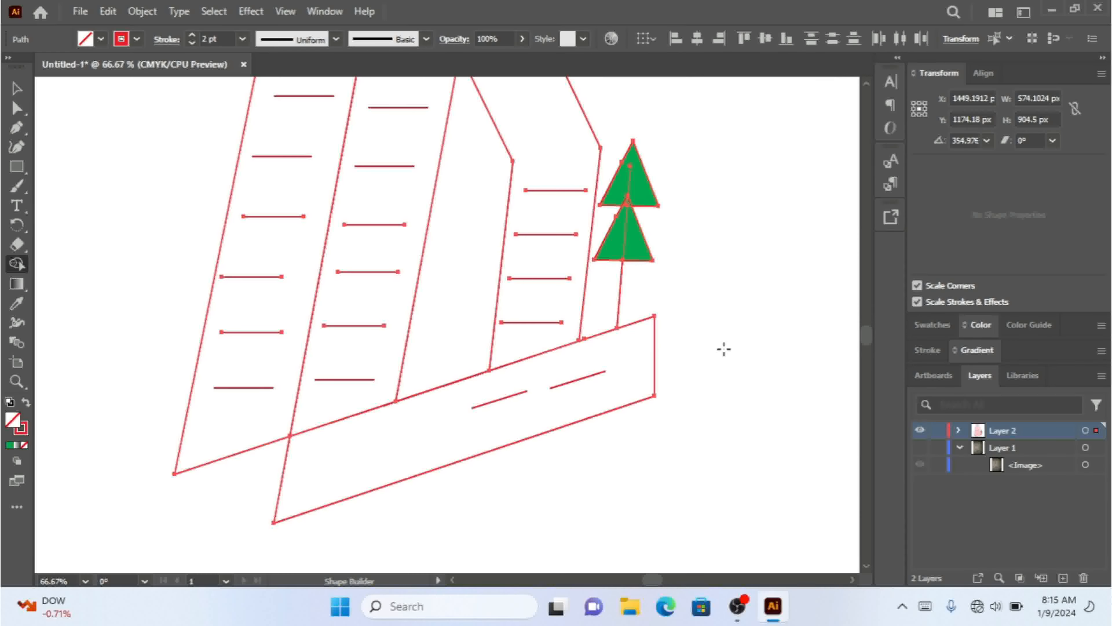
pyautogui.click(18, 89)
pyautogui.click(120, 178)
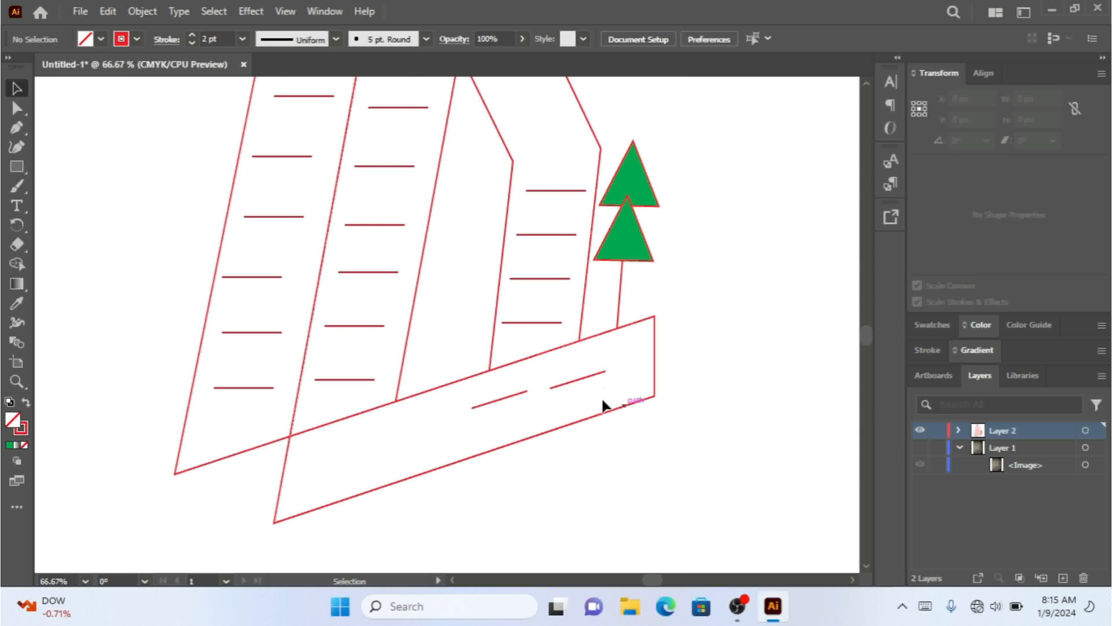
# - Nudge the base strip's rightmost dash slightly up and 2 px right to line up with the neighbouring dash
pyautogui.click(592, 374)
pyautogui.press('Up')
pyautogui.press('Up')
pyautogui.press('Up')
pyautogui.press('Up')
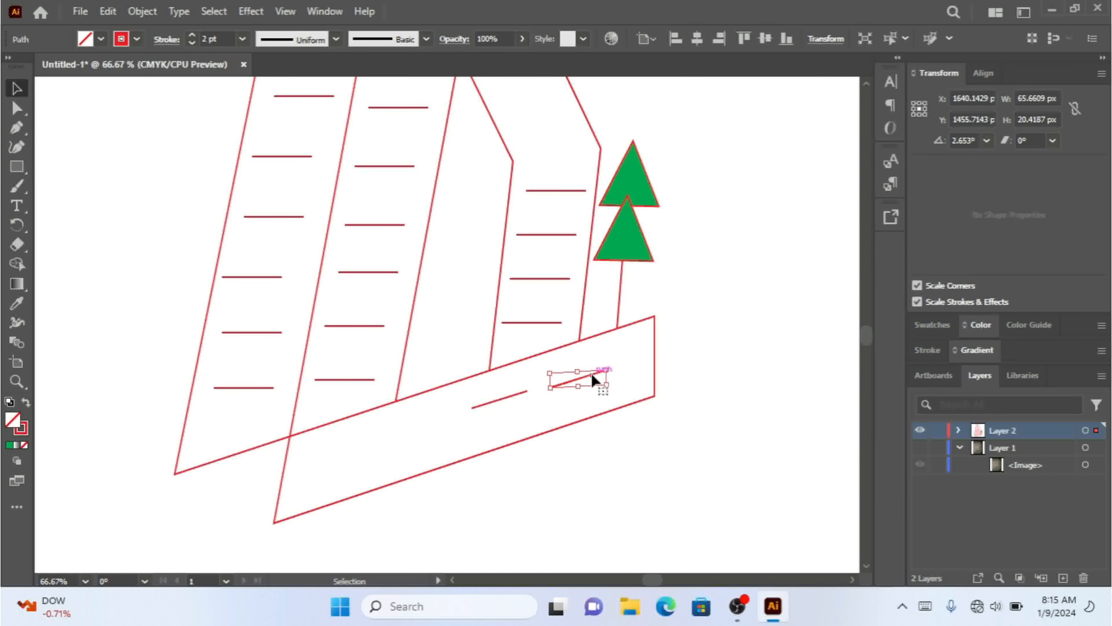
pyautogui.press('Right')
pyautogui.press('Right')
pyautogui.press('Up')
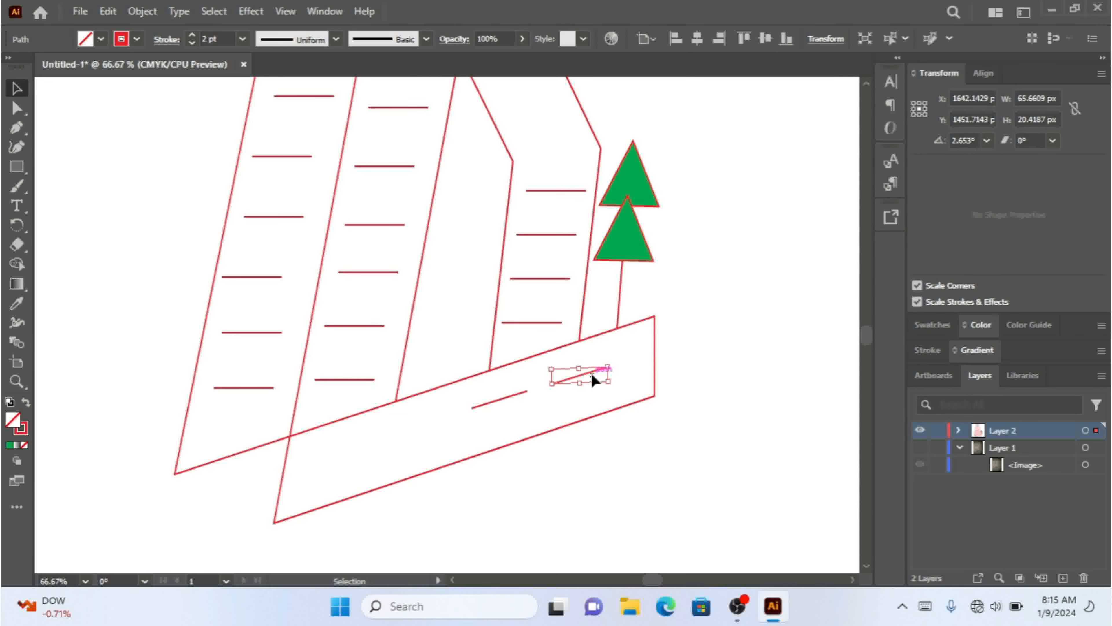
# - Place two copies of the base strip's left dash farther left, evenly spaced and following the strip's slope
pyautogui.moveTo(508, 399); pyautogui.dragTo(428, 431)
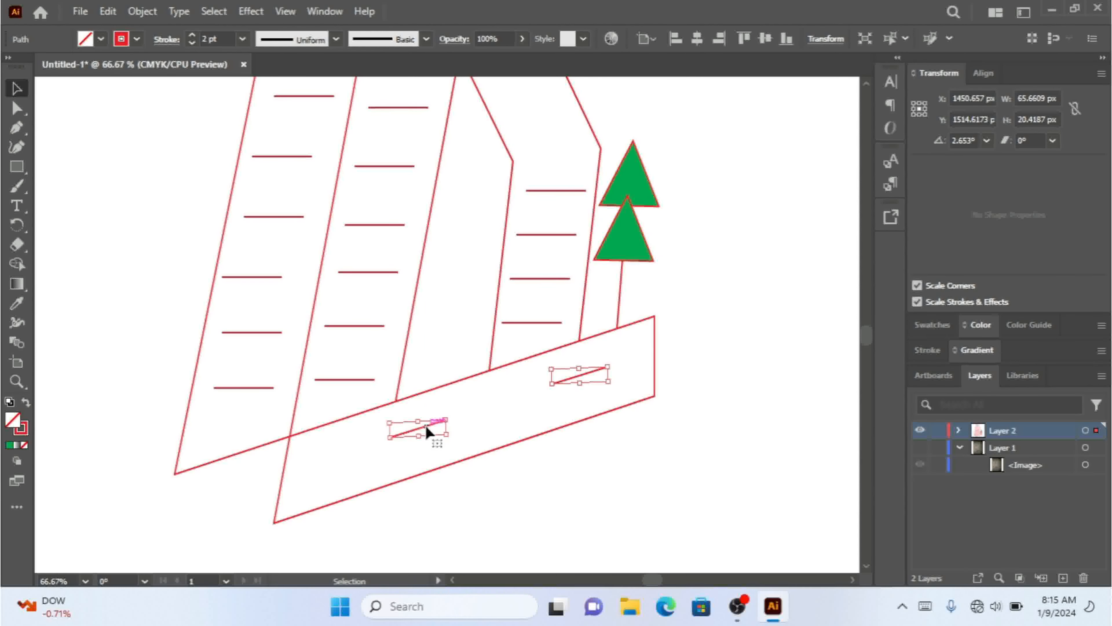
pyautogui.hotkey('ctrl', 'z')
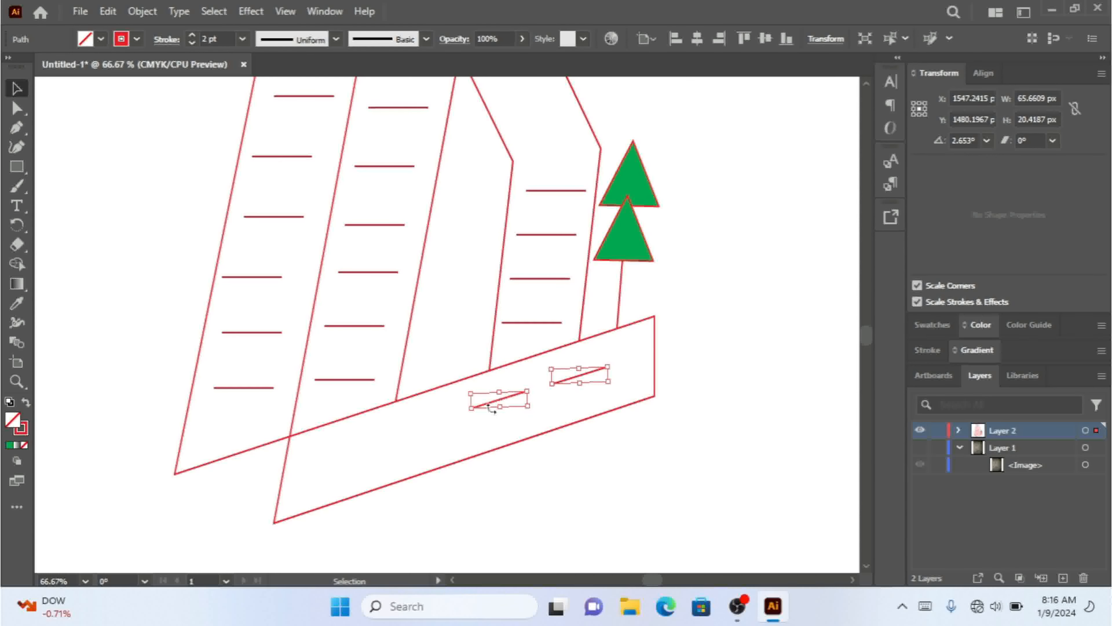
pyautogui.moveTo(488, 405); pyautogui.dragTo(335, 458)
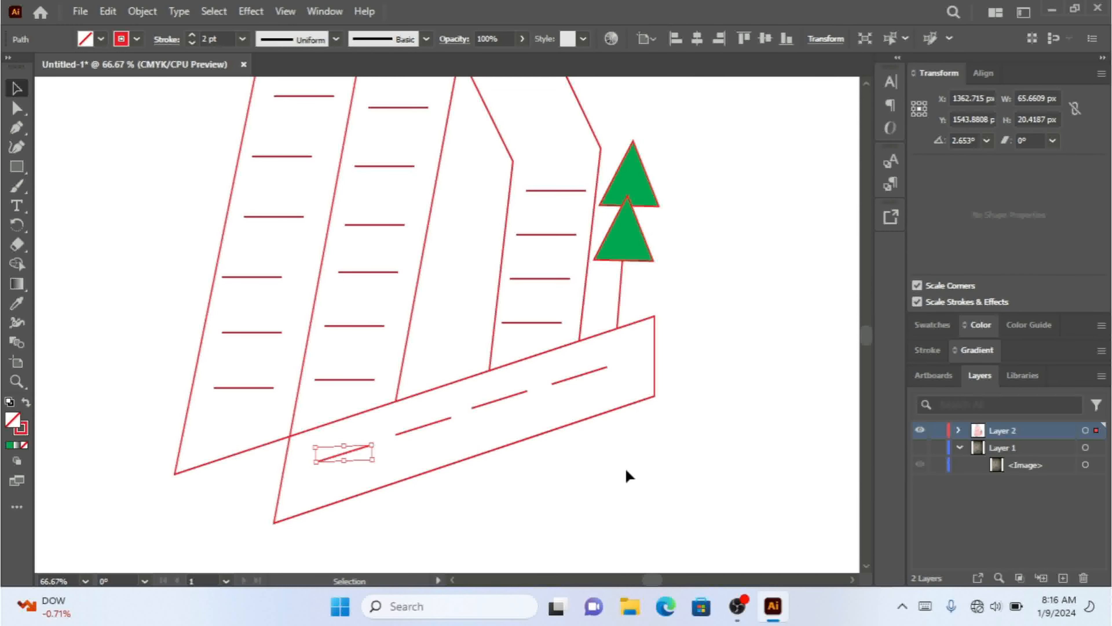
# - Bring the four window lines beside the tree closer together, evenly stacked and following the tower's slope
pyautogui.click(664, 474)
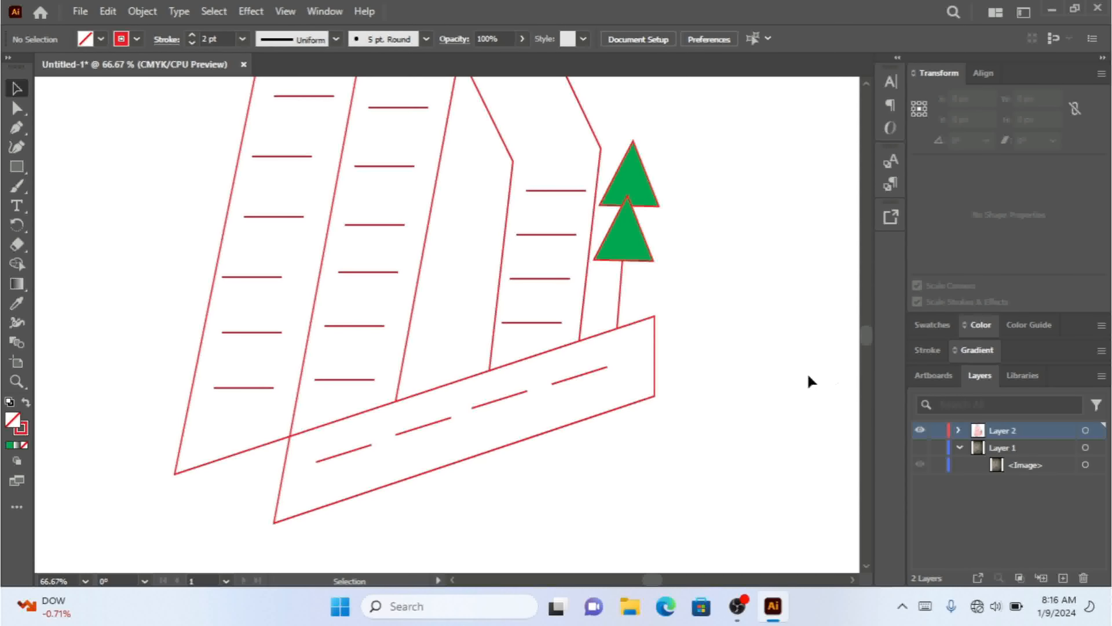
pyautogui.moveTo(864, 349); pyautogui.dragTo(865, 343)
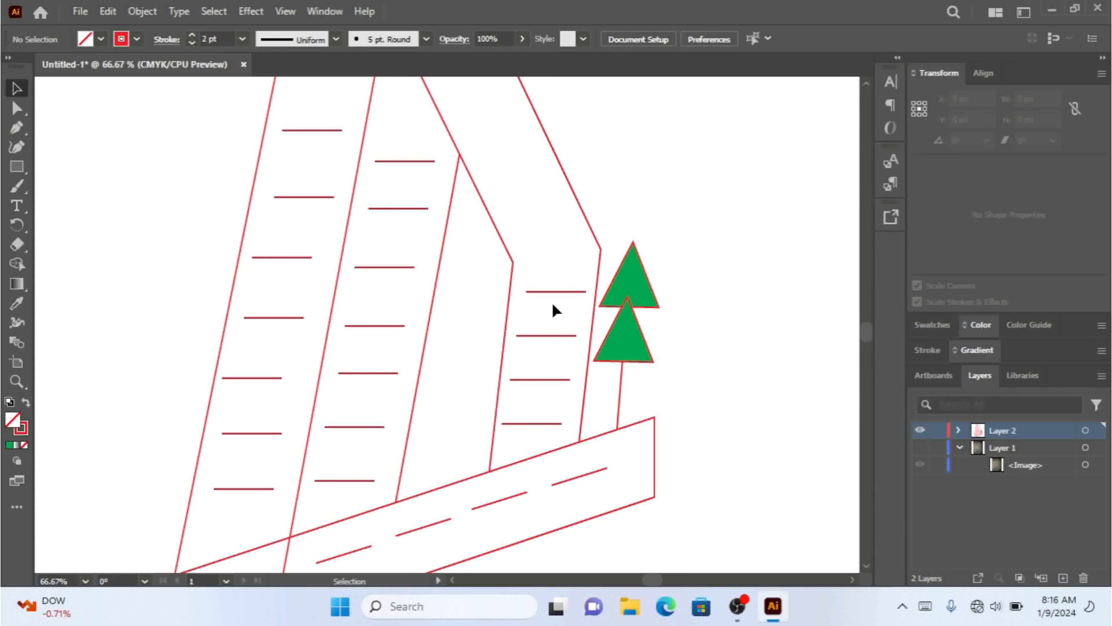
pyautogui.click(565, 336)
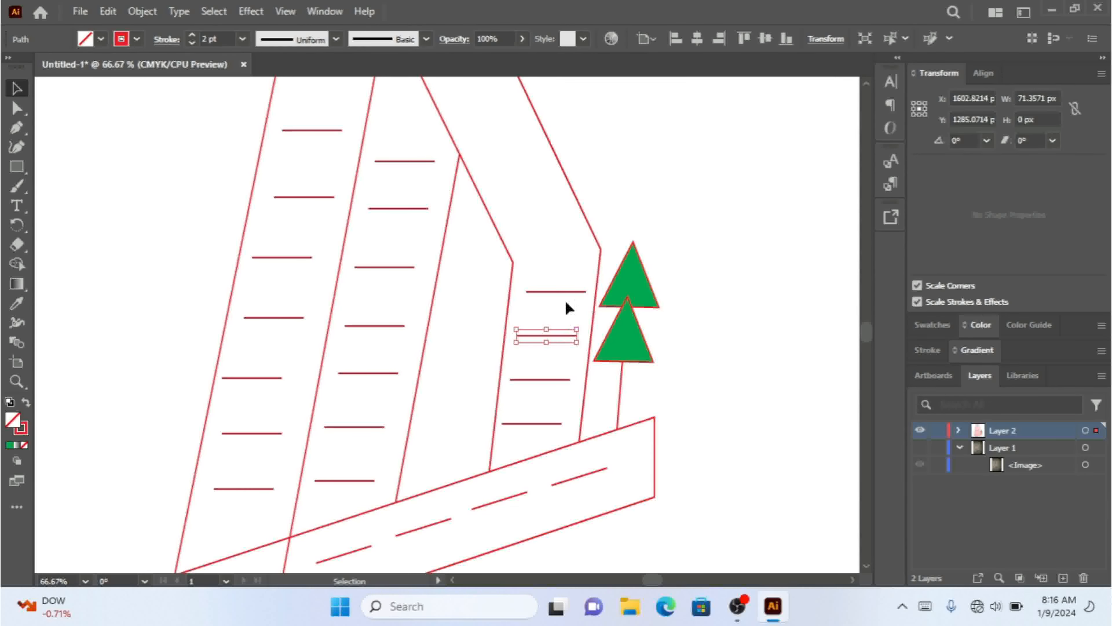
pyautogui.keyDown('shift'); pyautogui.click(566, 292); pyautogui.keyUp('shift')
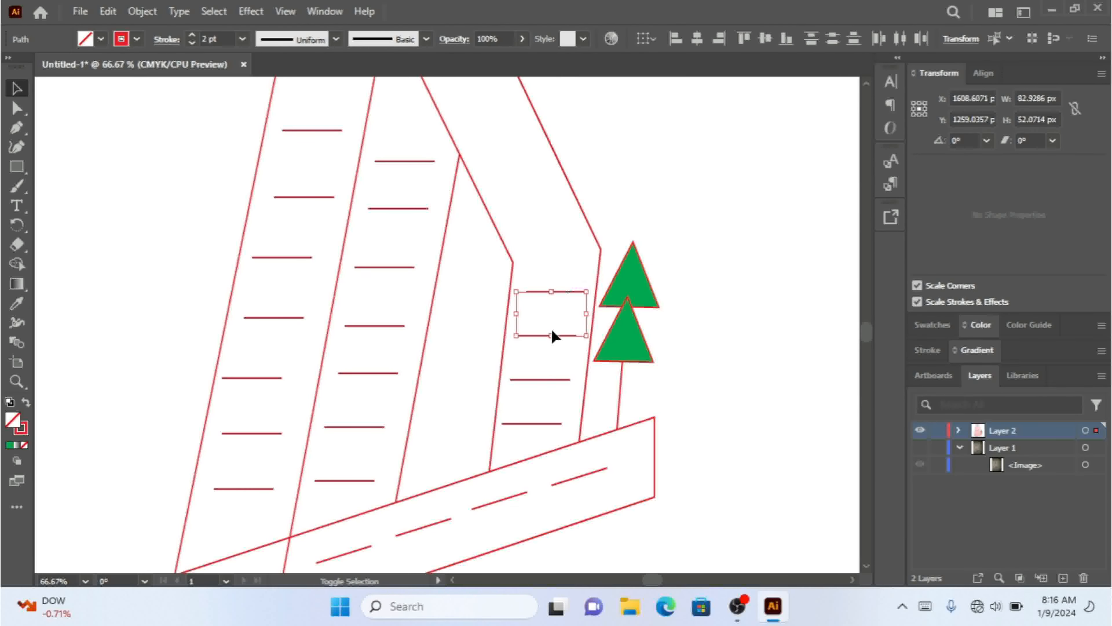
pyautogui.click(555, 380)
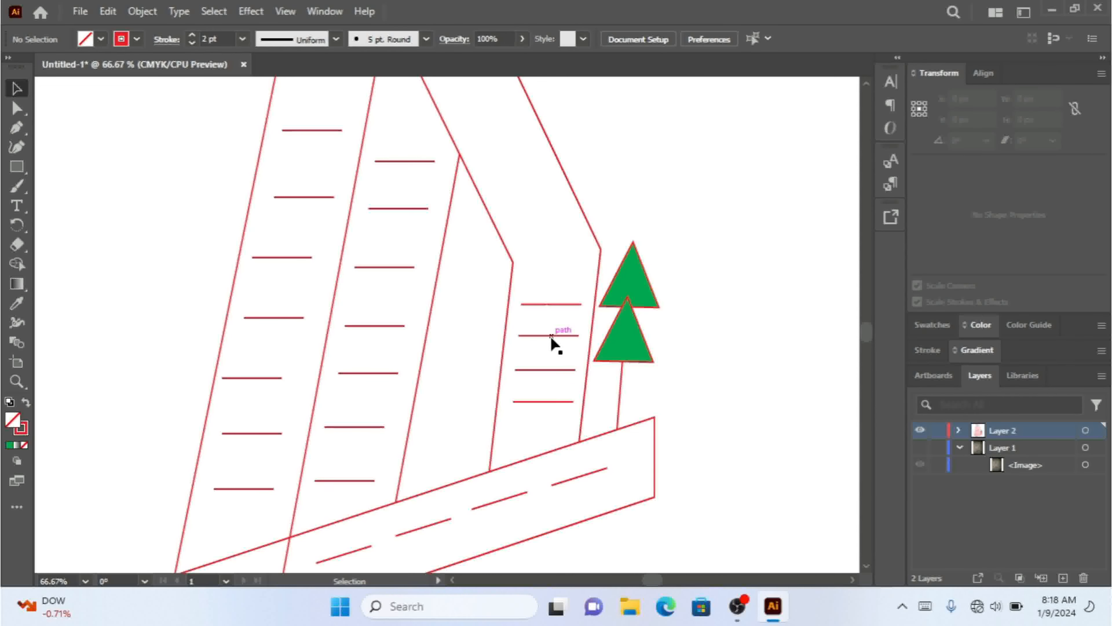
# - Nudge the lowest of the four window lines beside the tree 3 px up to even out the spacing
pyautogui.click(554, 304)
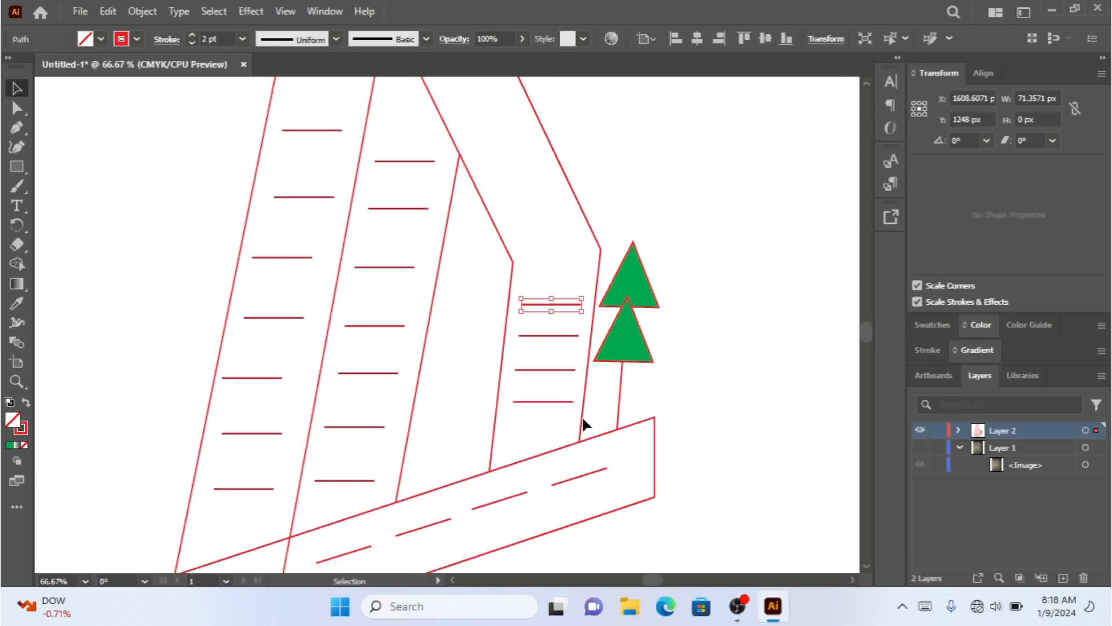
pyautogui.click(535, 401)
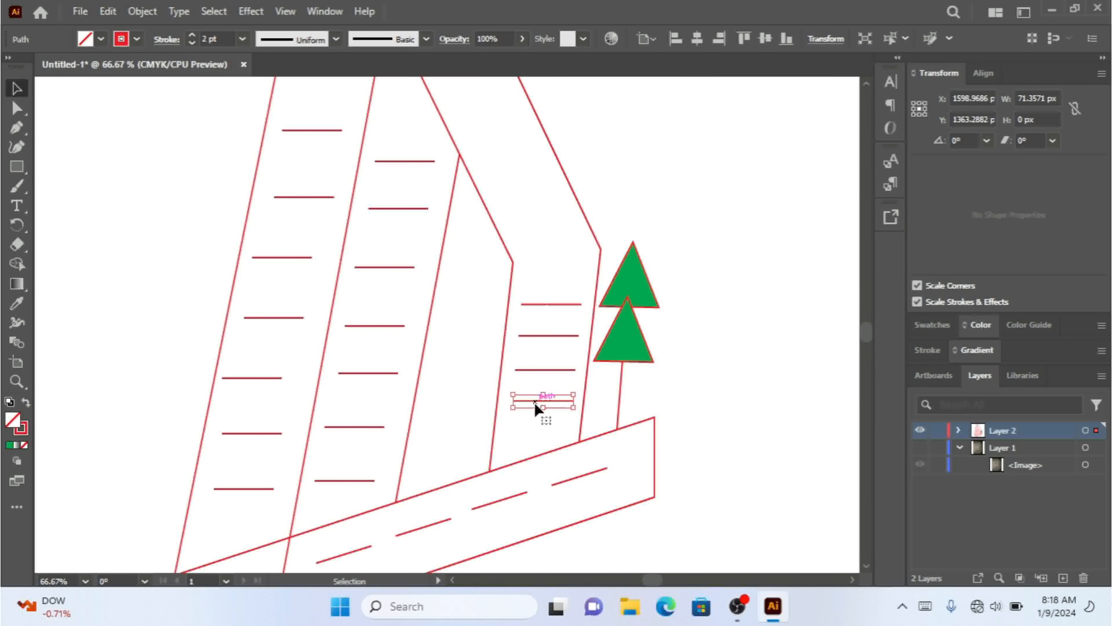
pyautogui.press('Up')
pyautogui.press('Up')
pyautogui.press('Up')
pyautogui.click(737, 347)
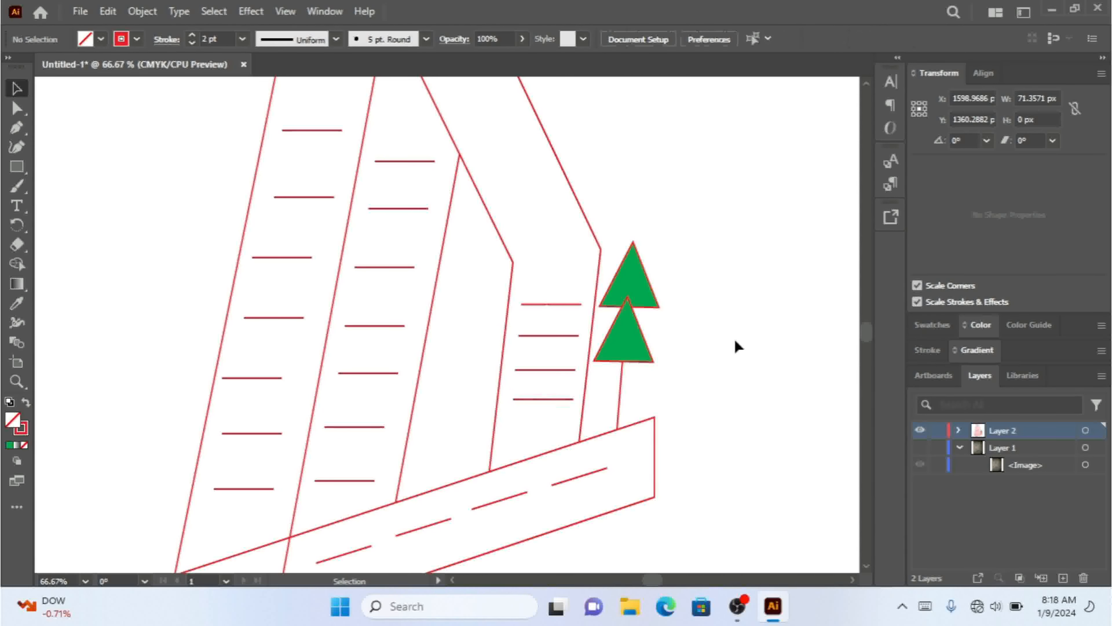
# - Distribute the leftmost column's eight window lines evenly by their vertical centers
pyautogui.hotkey('ctrl', '-')
pyautogui.hotkey('ctrl', '-')
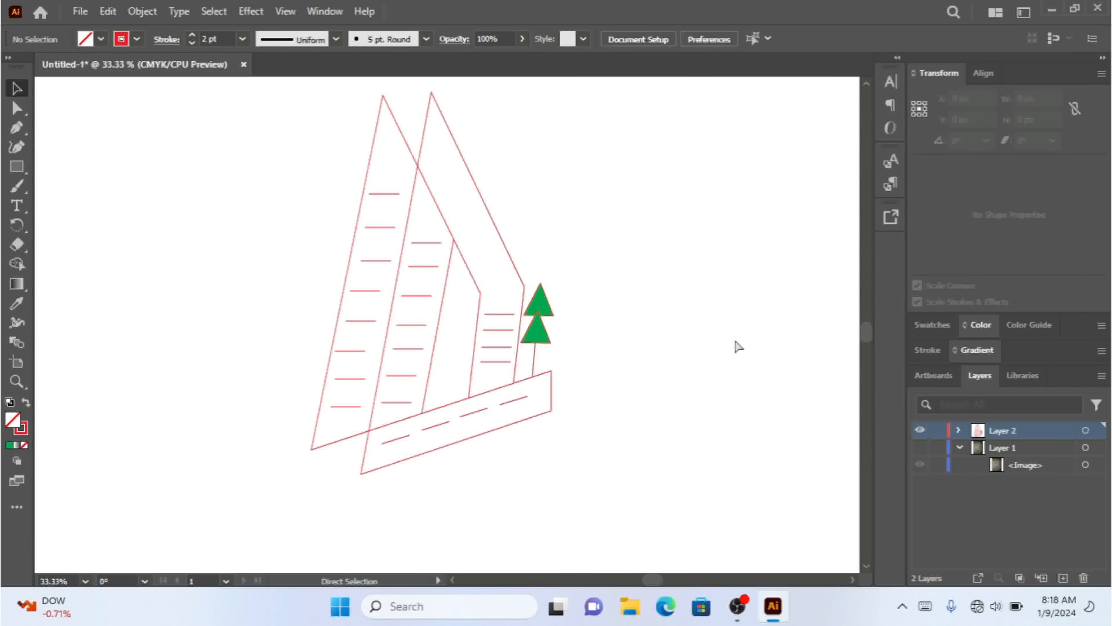
pyautogui.hotkey('ctrl', '+')
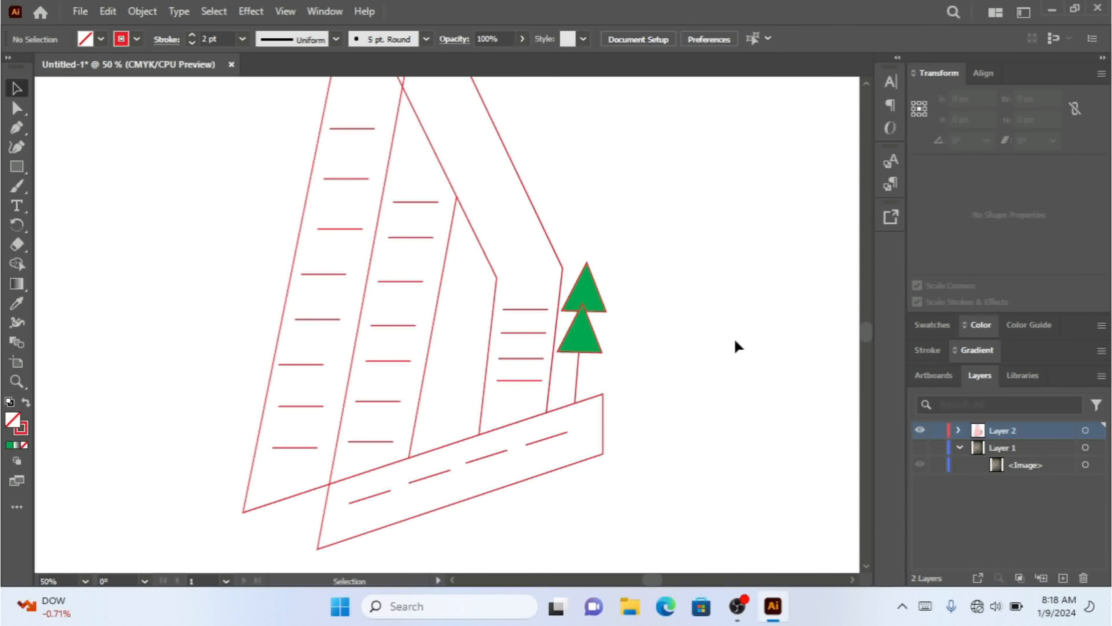
pyautogui.moveTo(863, 338); pyautogui.dragTo(860, 326)
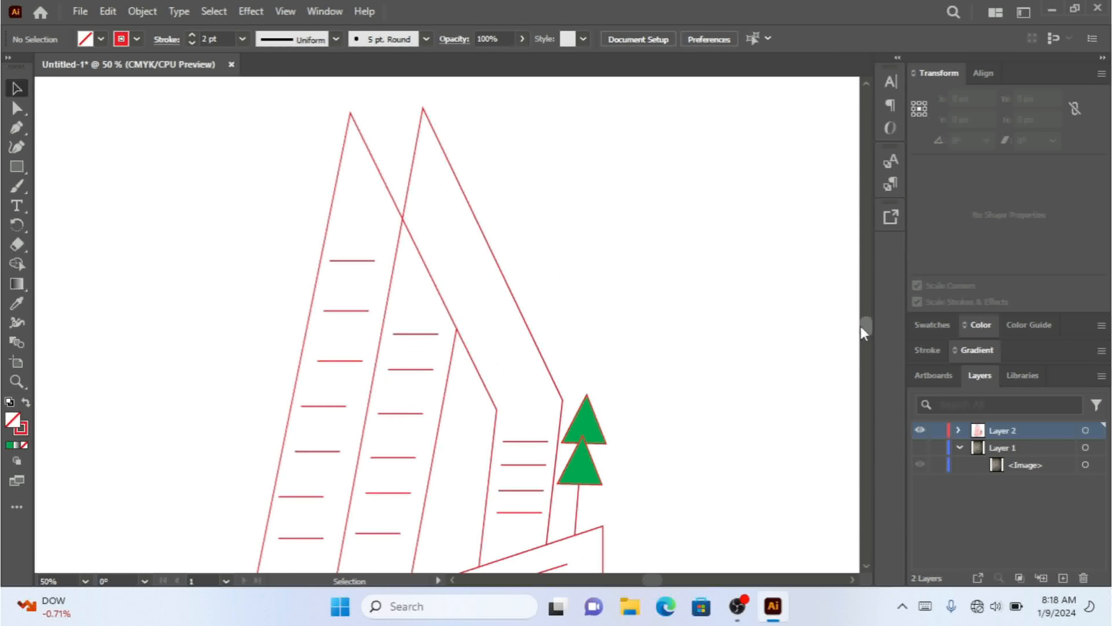
pyautogui.click(354, 261)
pyautogui.keyDown('shift'); pyautogui.click(352, 311); pyautogui.keyUp('shift')
pyautogui.keyDown('shift'); pyautogui.click(344, 361); pyautogui.keyUp('shift')
pyautogui.keyDown('shift'); pyautogui.click(330, 407); pyautogui.keyUp('shift')
pyautogui.moveTo(866, 316); pyautogui.dragTo(868, 332)
pyautogui.keyDown('shift'); pyautogui.click(313, 356); pyautogui.keyUp('shift')
pyautogui.keyDown('shift'); pyautogui.click(317, 401); pyautogui.keyUp('shift')
pyautogui.keyDown('shift'); pyautogui.click(316, 443); pyautogui.keyUp('shift')
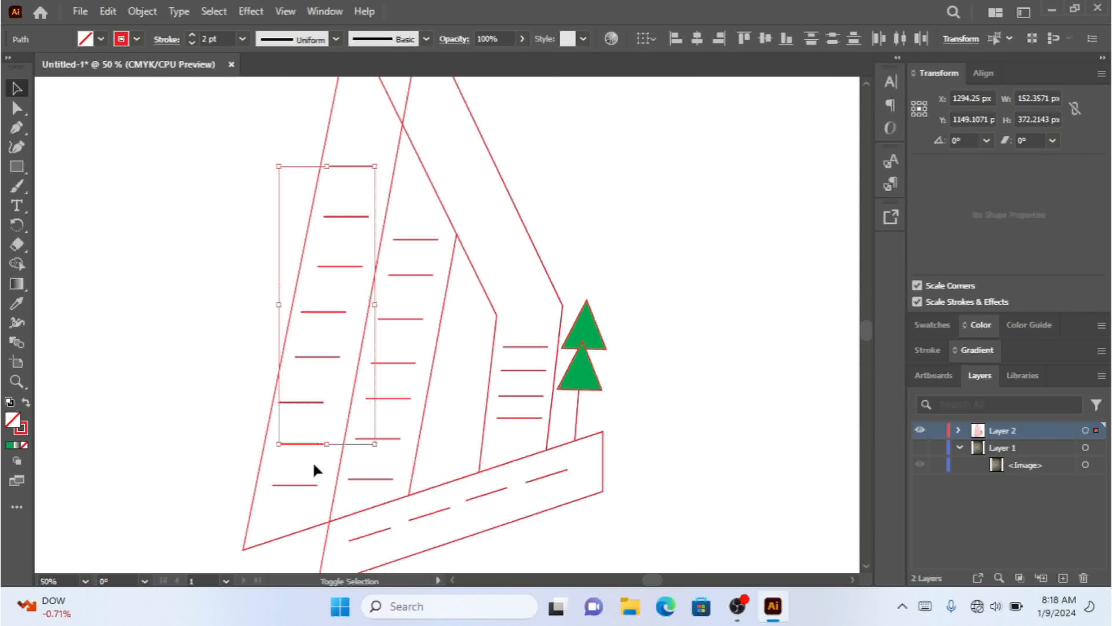
pyautogui.keyDown('shift'); pyautogui.click(301, 487); pyautogui.keyUp('shift')
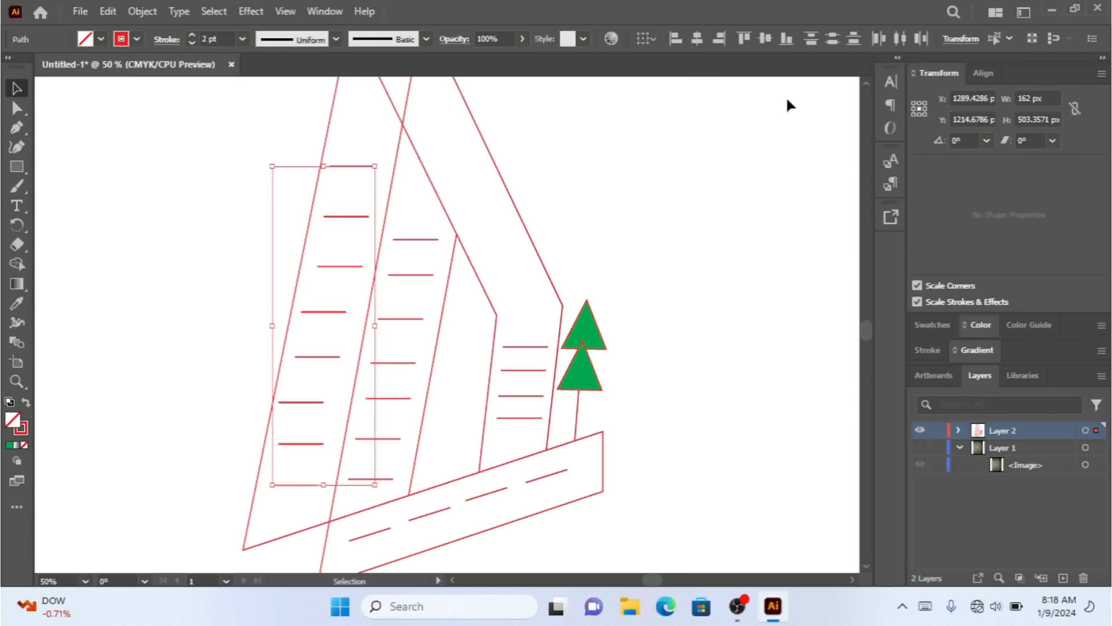
pyautogui.click(837, 39)
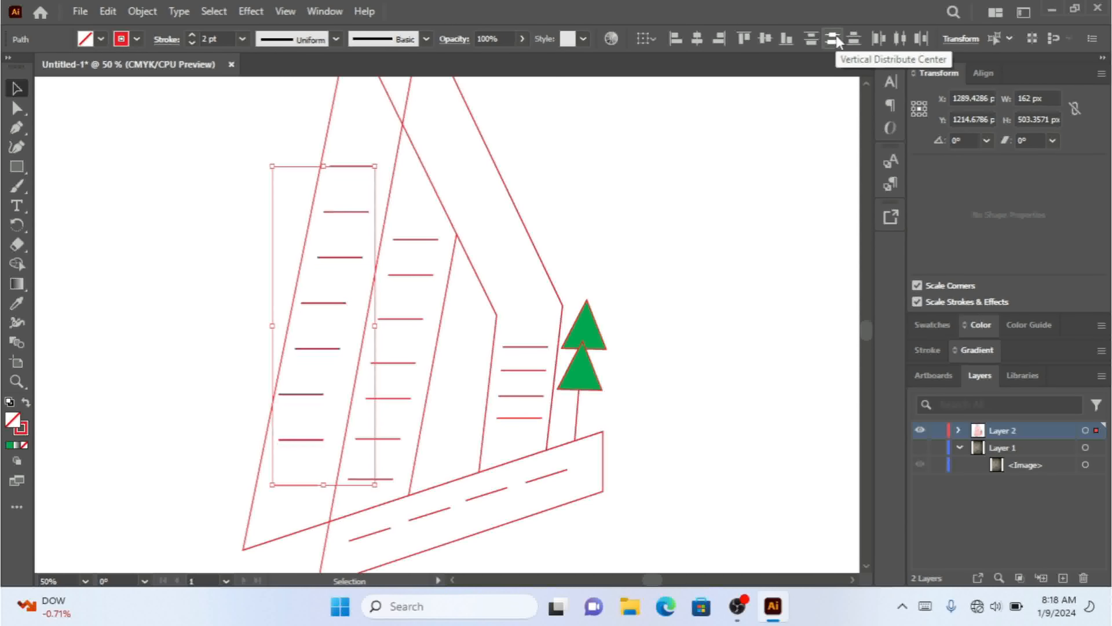
pyautogui.click(765, 361)
# - Move the sixth window line from the top in the leftmost column 18 px right to follow the tower's slope
pyautogui.click(305, 394)
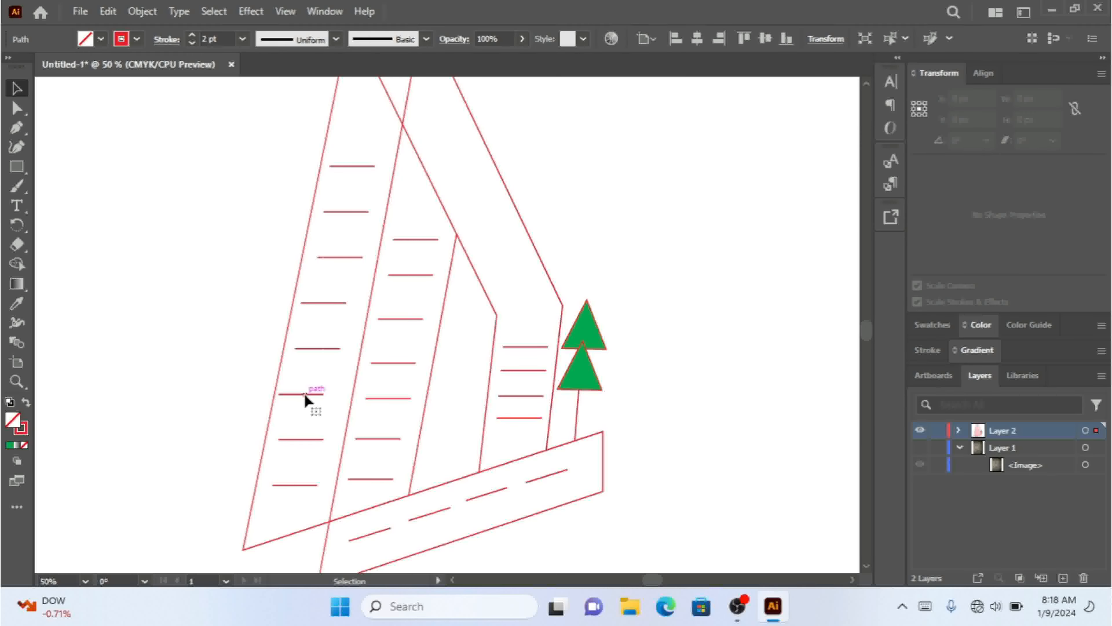
pyautogui.press('Right')
pyautogui.press('Right')
pyautogui.press('Right')
pyautogui.press('Right')
pyautogui.press('Right')
pyautogui.press('Right')
pyautogui.press('Right')
pyautogui.press('Right')
pyautogui.press('Right')
pyautogui.press('Right')
pyautogui.press('Right')
pyautogui.press('Right')
pyautogui.press('Right')
pyautogui.press('Right')
pyautogui.press('Right')
pyautogui.press('Right')
pyautogui.press('Right')
pyautogui.press('Right')
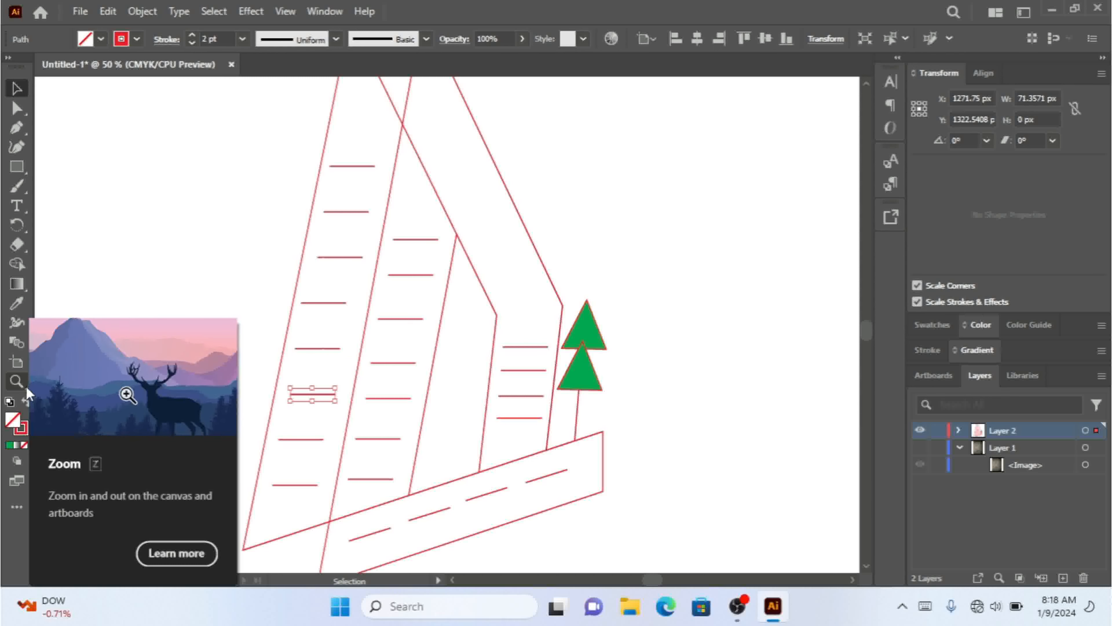
pyautogui.click(191, 246)
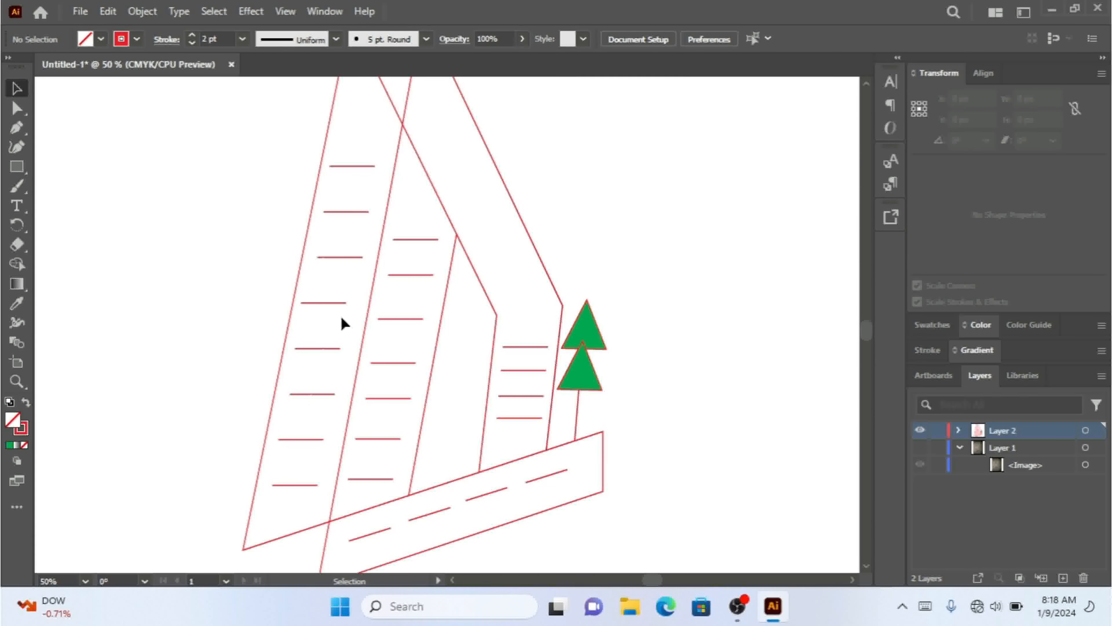
# - Nudge the top two window lines in the leftmost column slightly right to follow the tower's slope
pyautogui.click(332, 305)
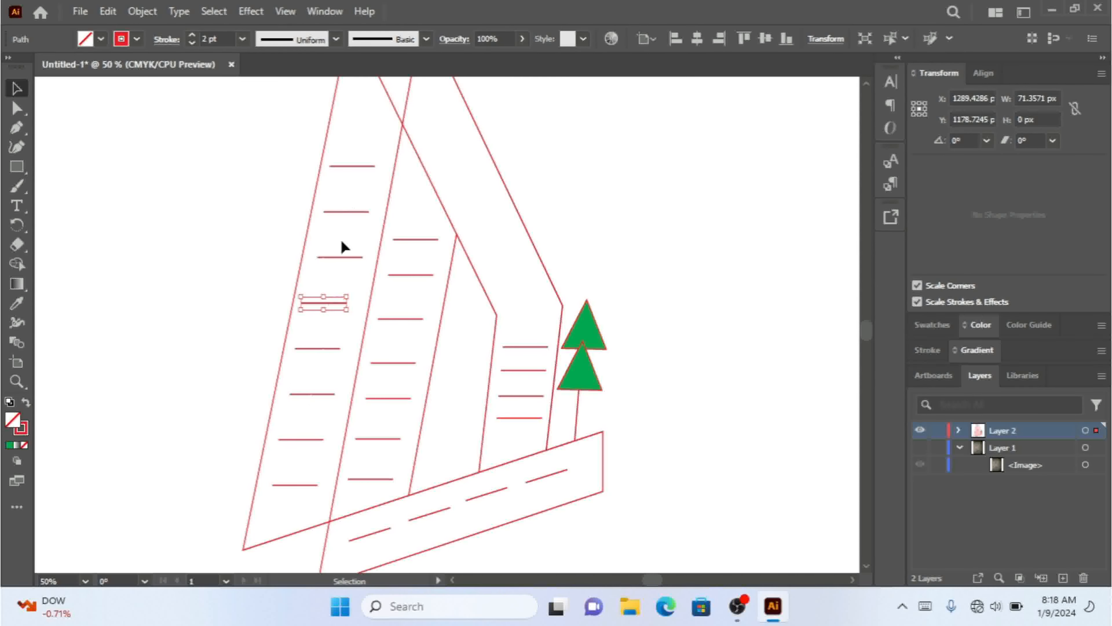
pyautogui.click(352, 168)
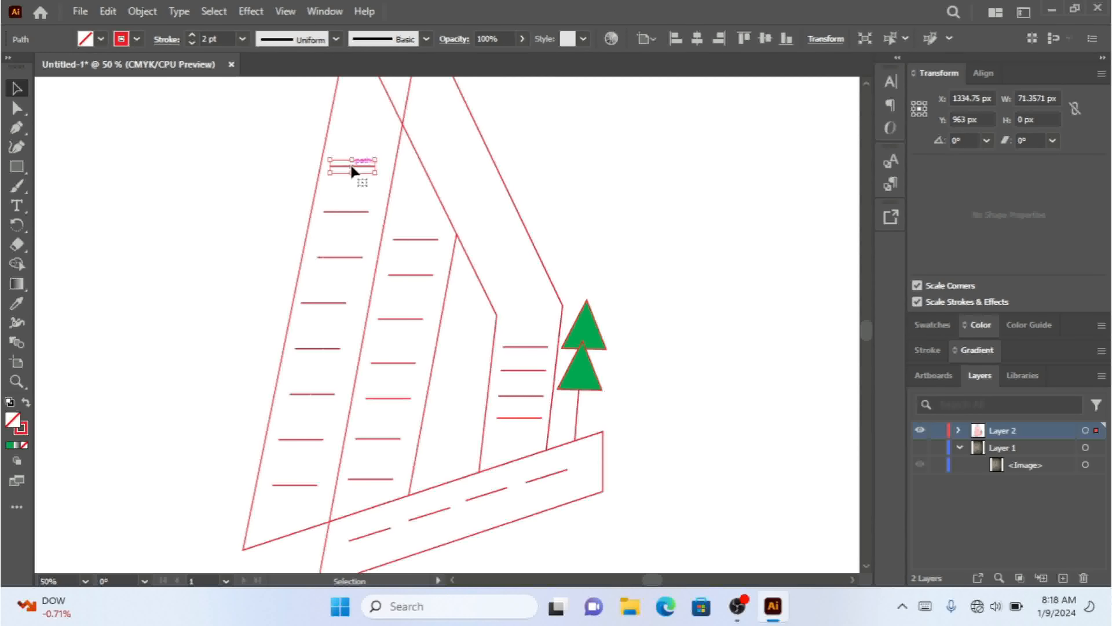
pyautogui.press('Right')
pyautogui.press('Right')
pyautogui.press('Right')
pyautogui.press('Right')
pyautogui.click(359, 211)
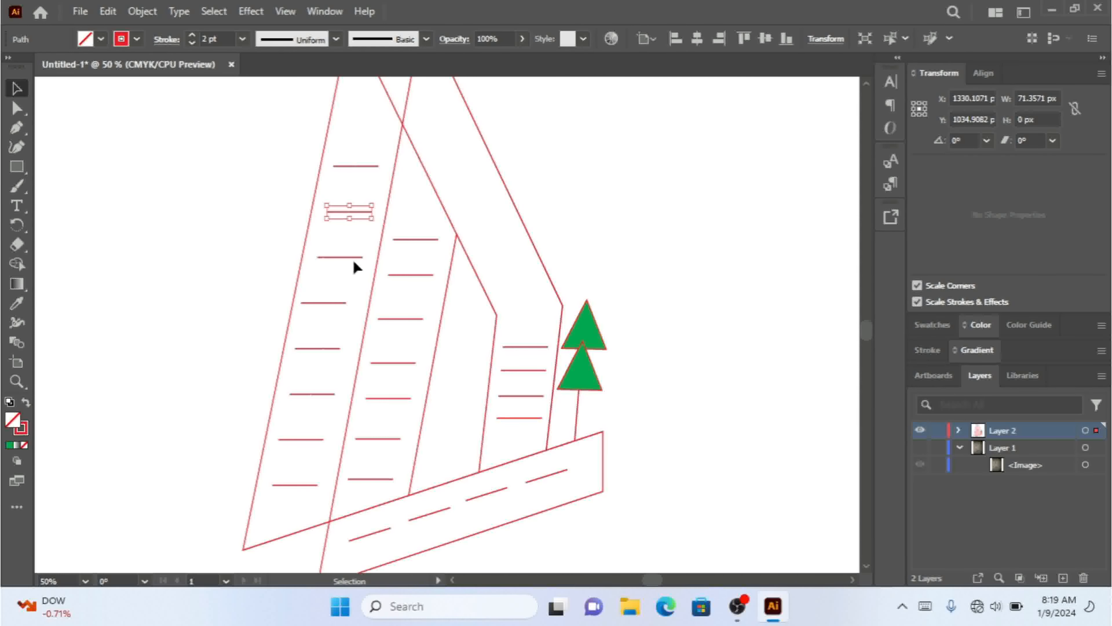
# - Move the fourth window line from the top in the leftmost column 16 px right to align with the slope
pyautogui.click(327, 303)
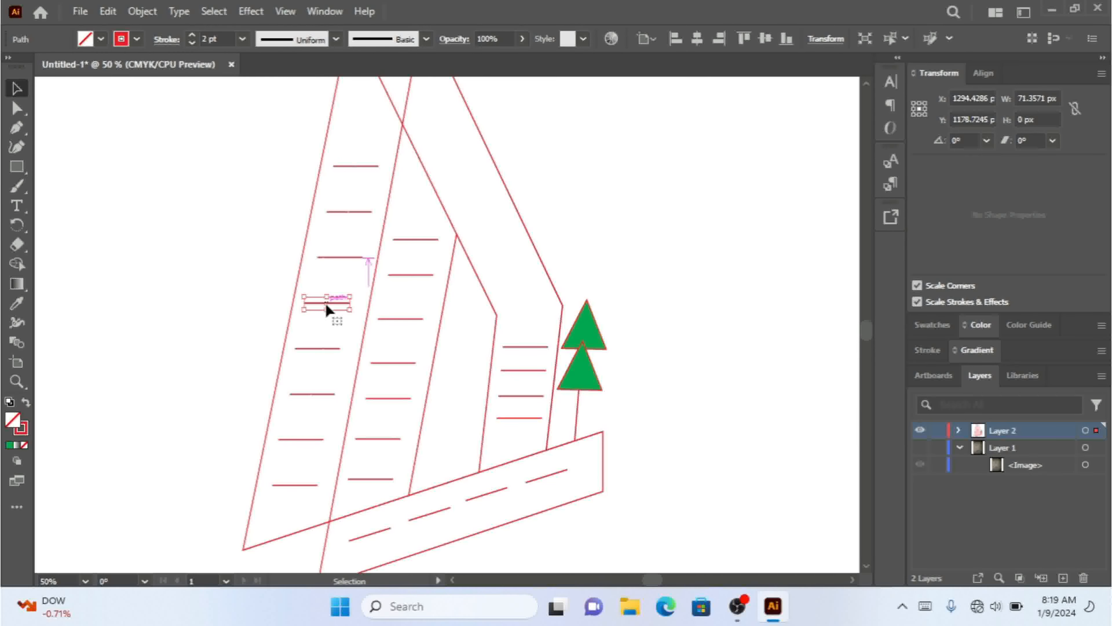
pyautogui.press('Right')
pyautogui.press('Right')
pyautogui.press('Right')
pyautogui.press('Right')
pyautogui.press('Right')
pyautogui.press('Right')
pyautogui.press('Right')
pyautogui.press('Right')
pyautogui.press('Right')
pyautogui.press('Right')
pyautogui.press('Right')
pyautogui.press('Right')
pyautogui.press('Right')
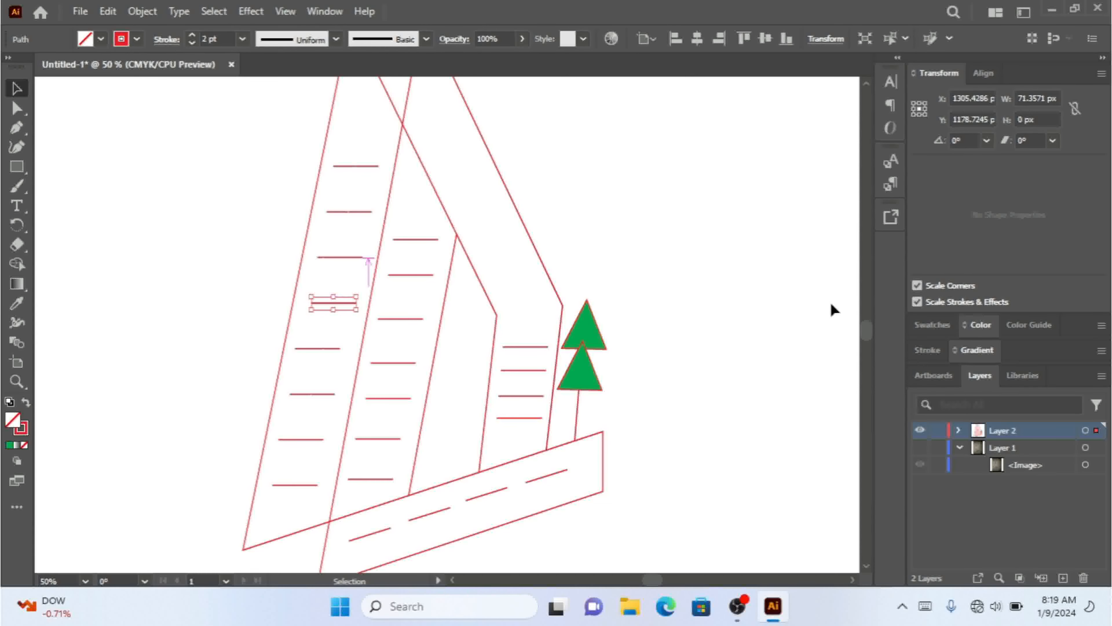
pyautogui.click(817, 308)
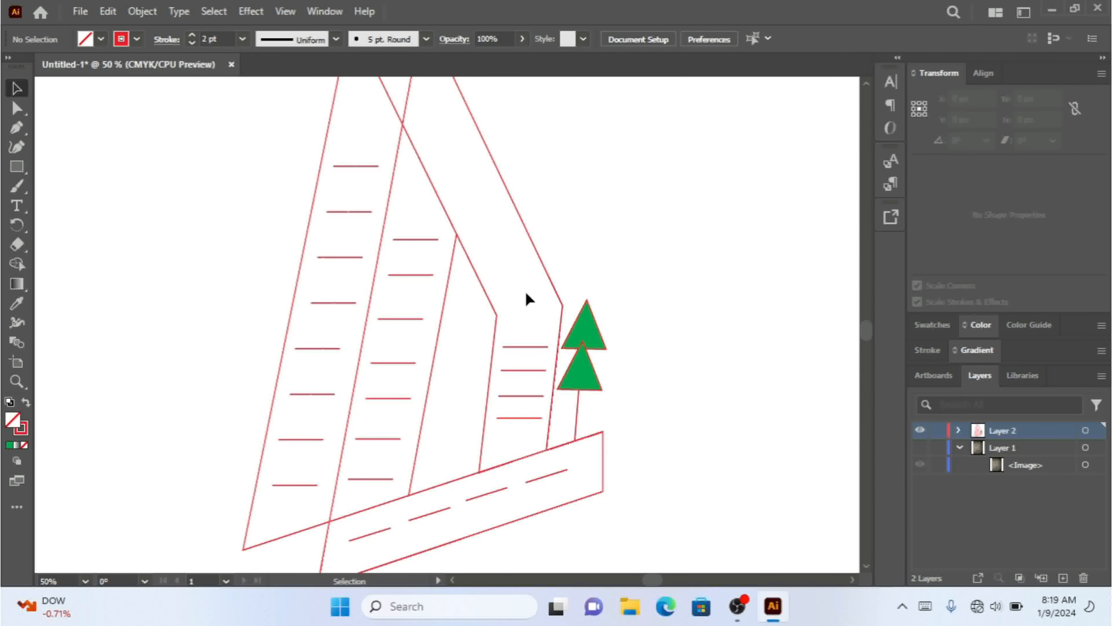
# - Distribute the middle column's seven window lines evenly by their top edges
pyautogui.click(422, 240)
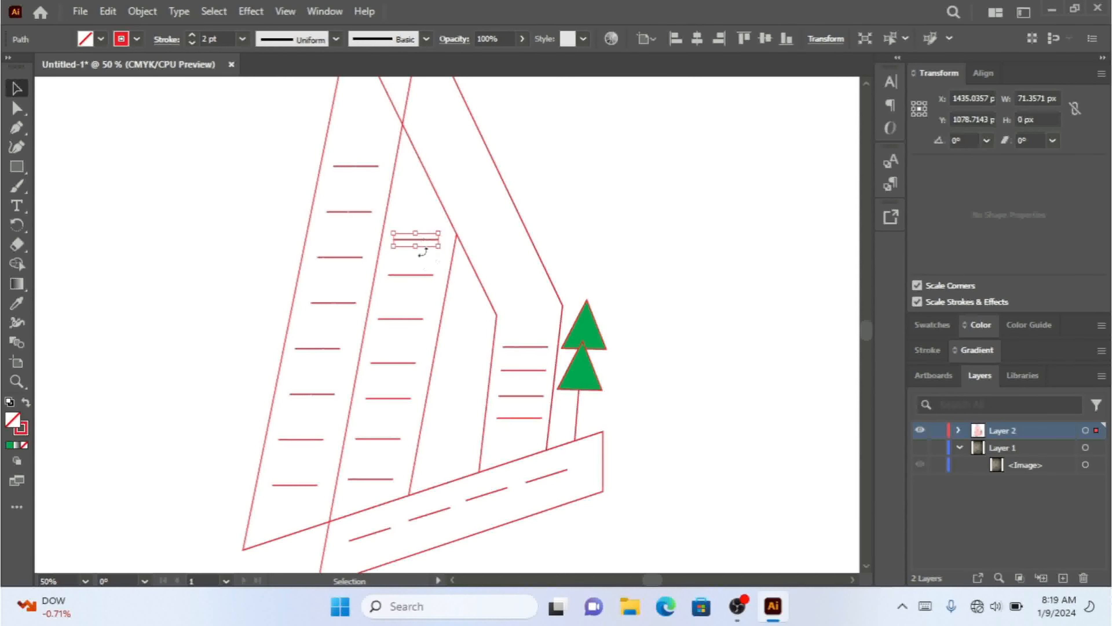
pyautogui.keyDown('shift'); pyautogui.click(416, 275); pyautogui.keyUp('shift')
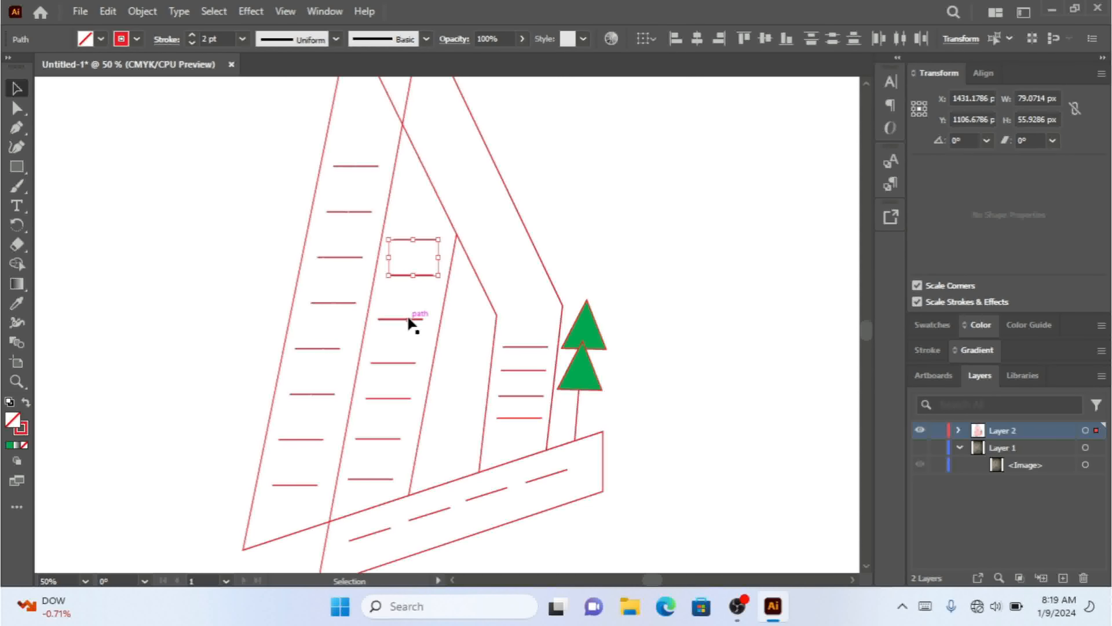
pyautogui.keyDown('shift'); pyautogui.click(407, 318); pyautogui.keyUp('shift')
pyautogui.keyDown('shift'); pyautogui.click(396, 363); pyautogui.keyUp('shift')
pyautogui.keyDown('shift'); pyautogui.click(396, 398); pyautogui.keyUp('shift')
pyautogui.keyDown('shift'); pyautogui.click(387, 438); pyautogui.keyUp('shift')
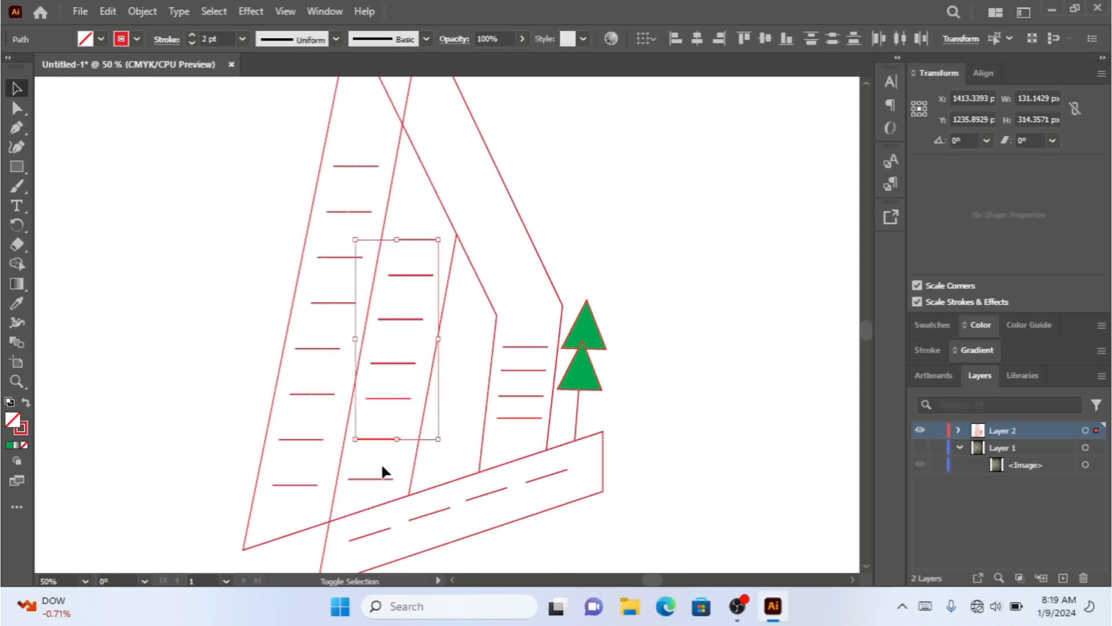
pyautogui.keyDown('shift'); pyautogui.click(376, 478); pyautogui.keyUp('shift')
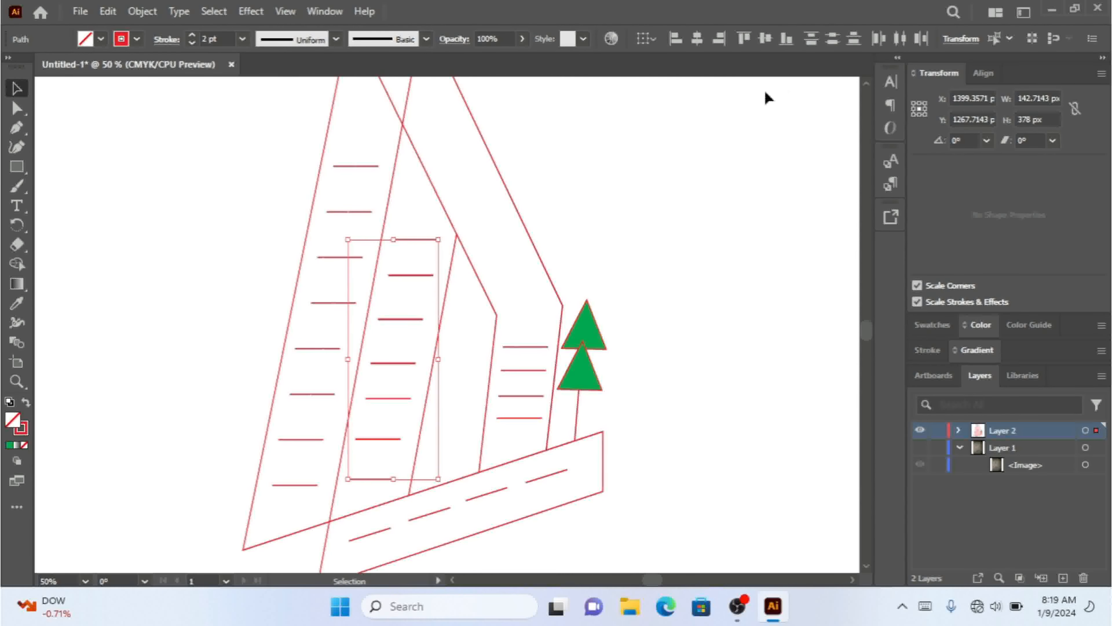
pyautogui.click(810, 40)
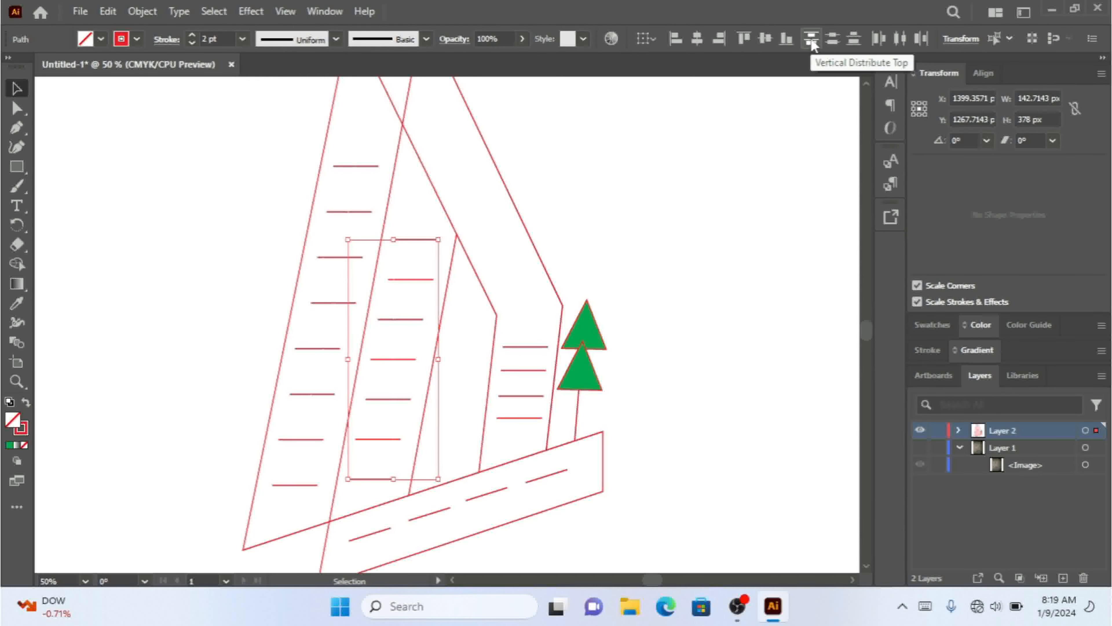
pyautogui.click(734, 273)
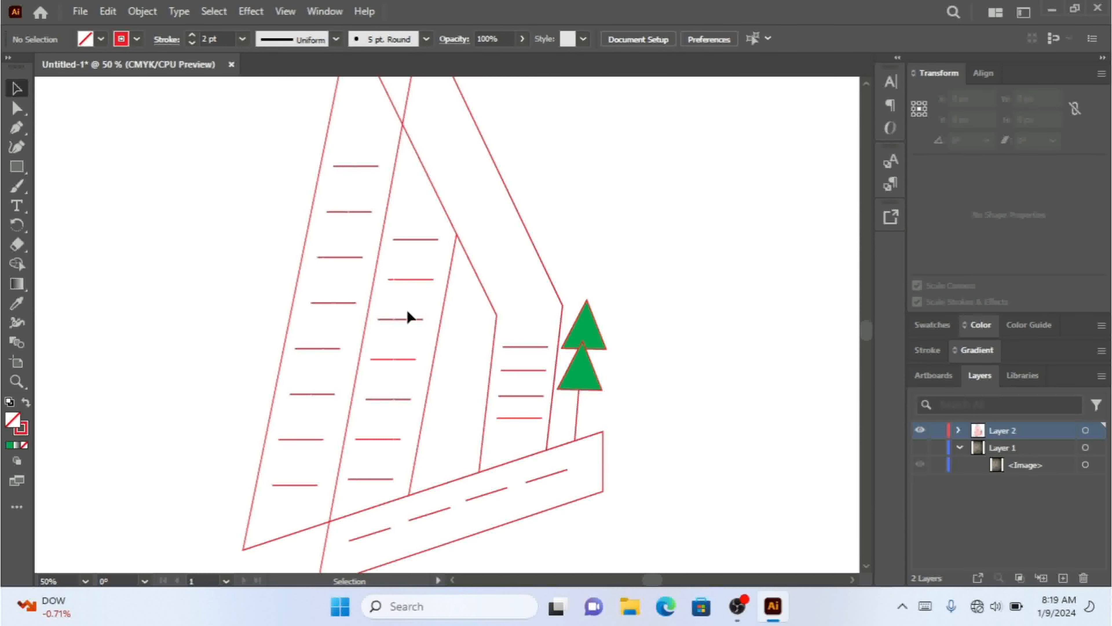
# - Nudge the second window line from the top in the middle column 3 px left
pyautogui.click(412, 280)
pyautogui.press('Left')
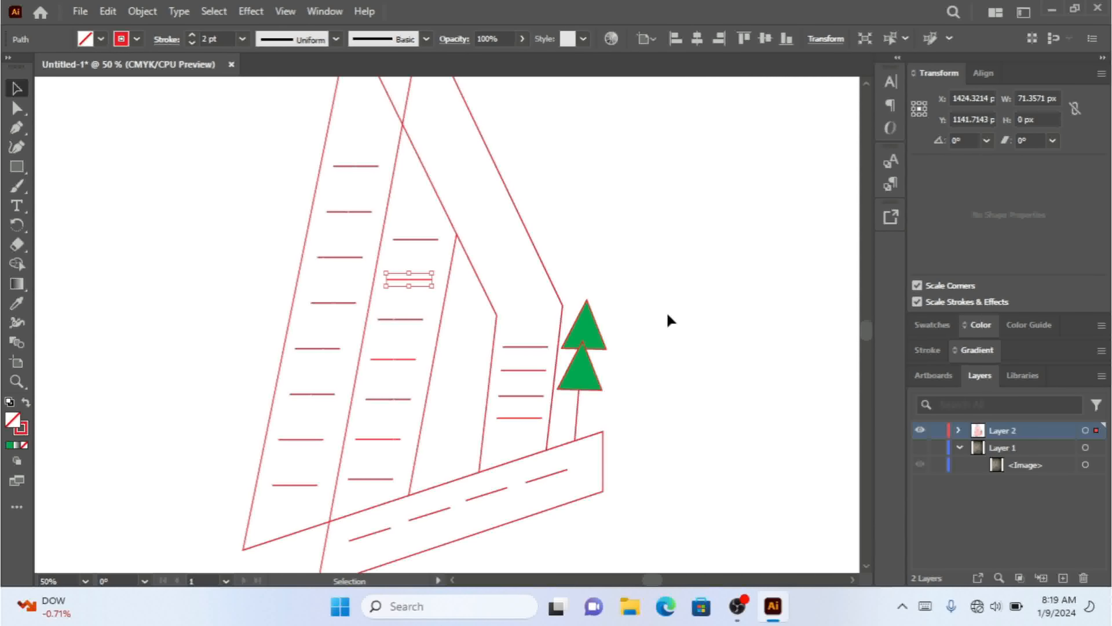
pyautogui.click(672, 235)
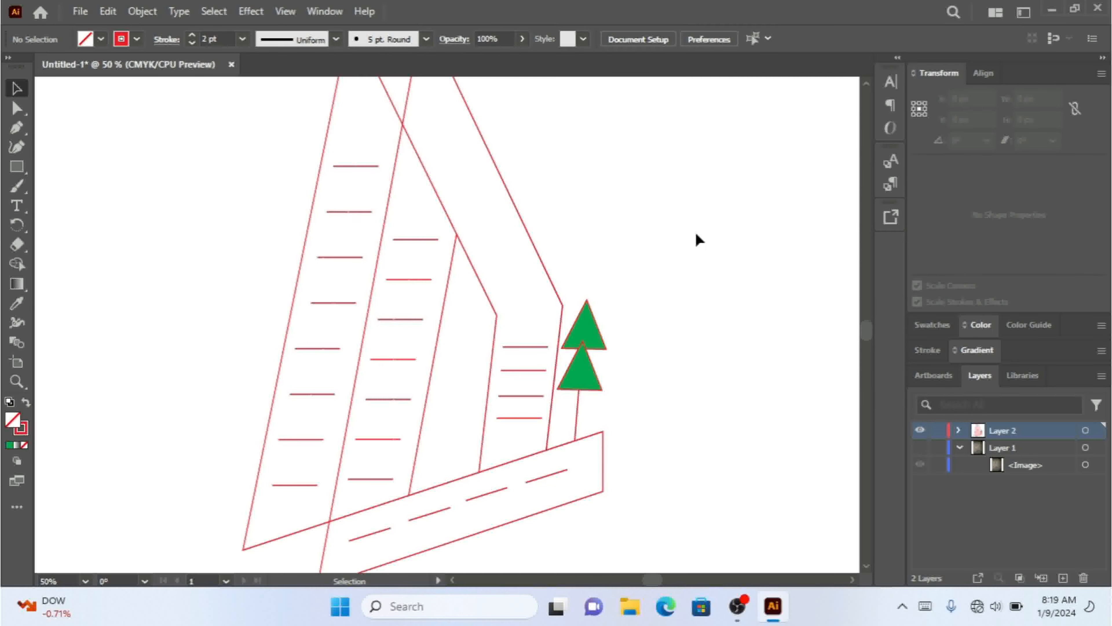
# - Move the base strip's four dashes together 4 px right and 5 px down
pyautogui.hotkey('ctrl', '-')
pyautogui.hotkey('ctrl', '-')
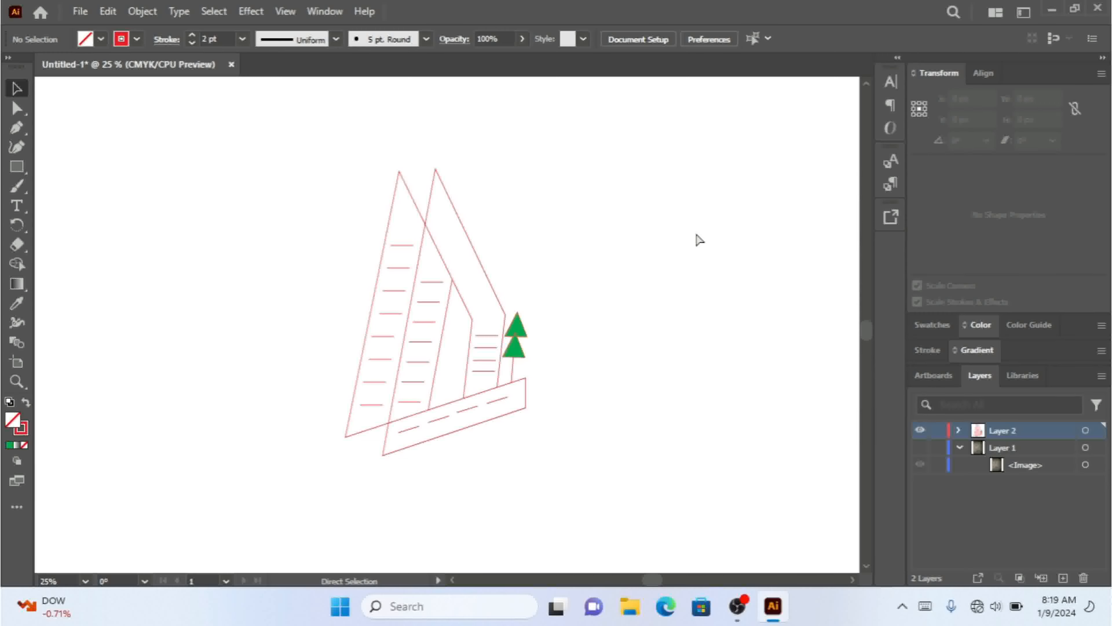
pyautogui.hotkey('ctrl', '+')
pyautogui.hotkey('ctrl', '+')
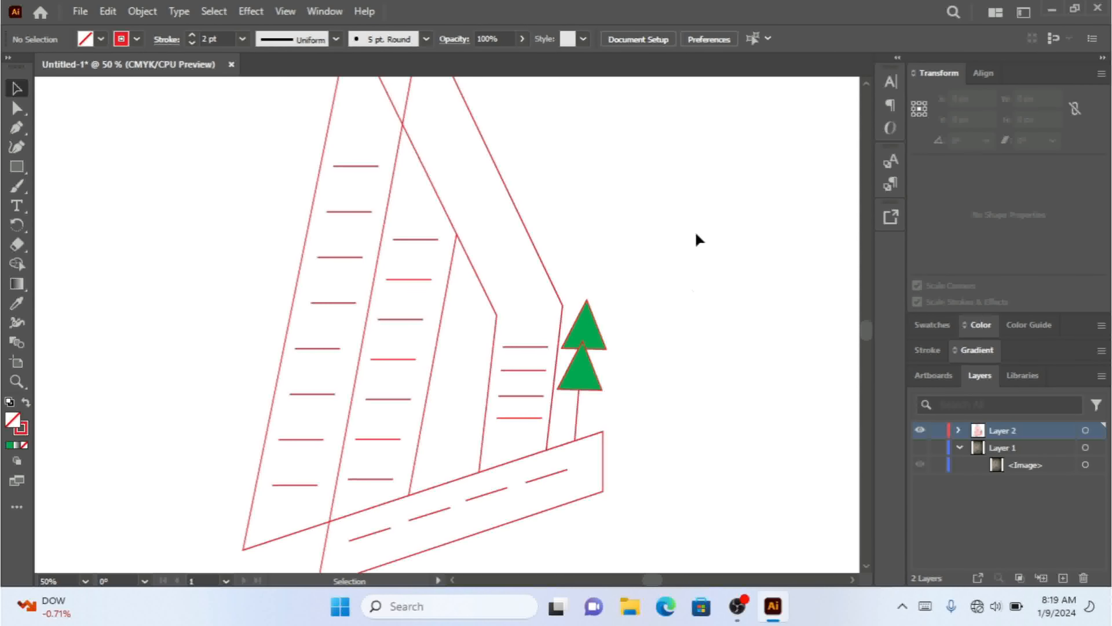
pyautogui.click(556, 473)
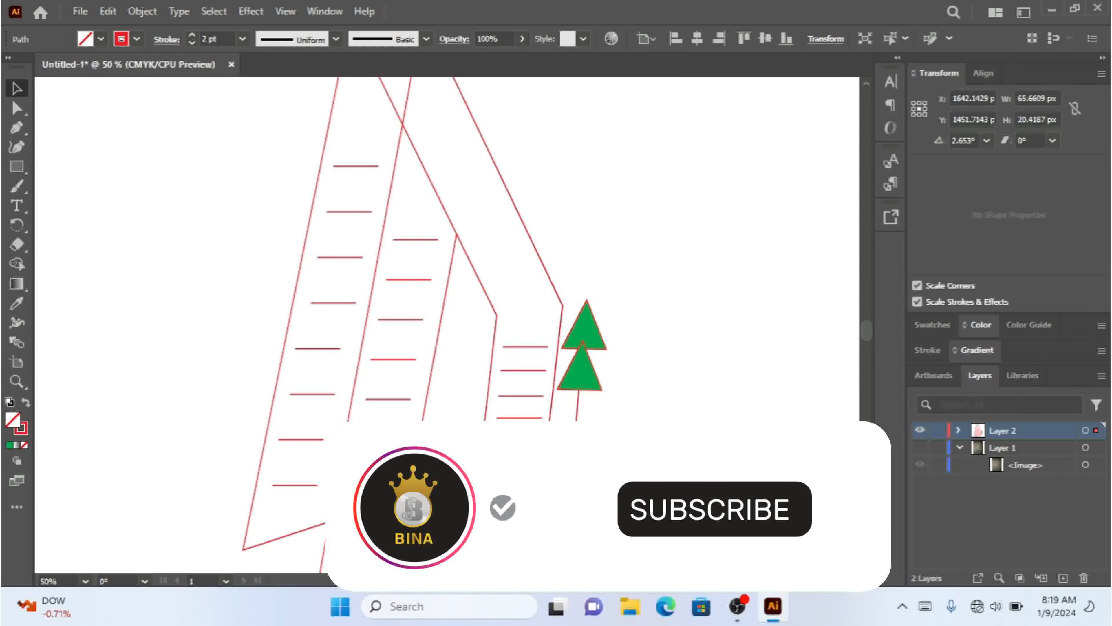
pyautogui.keyDown('shift'); pyautogui.click(517, 485); pyautogui.keyUp('shift')
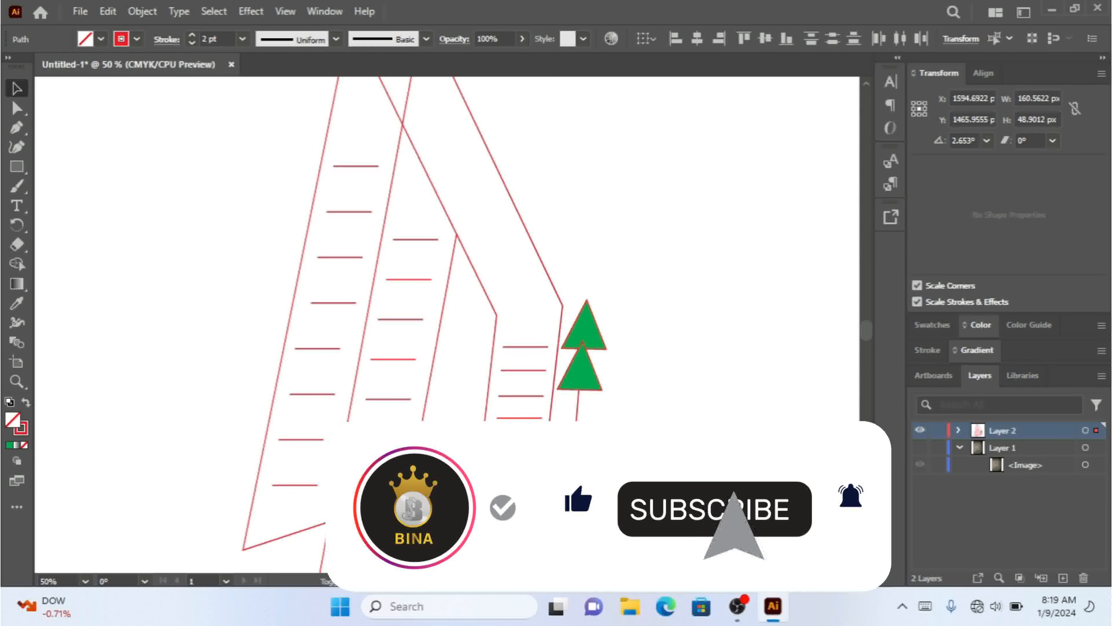
pyautogui.keyDown('shift'); pyautogui.click(480, 498); pyautogui.keyUp('shift')
pyautogui.keyDown('shift'); pyautogui.click(442, 510); pyautogui.keyUp('shift')
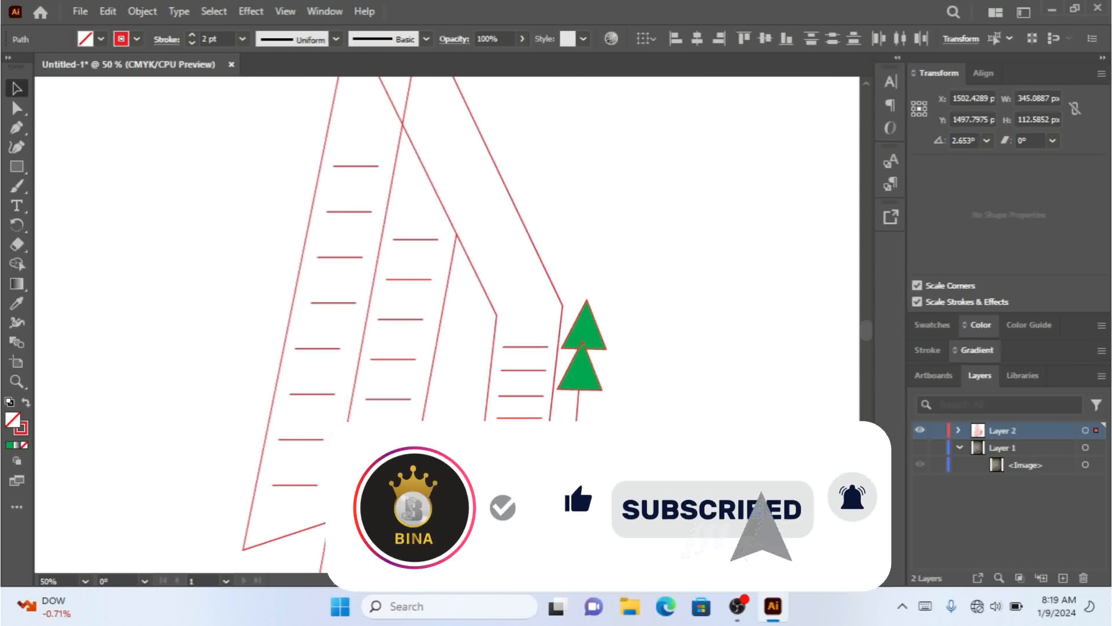
pyautogui.press('Right')
pyautogui.press('Right')
pyautogui.press('Right')
pyautogui.press('Right')
pyautogui.press('Down')
pyautogui.press('Down')
pyautogui.press('Down')
pyautogui.press('Down')
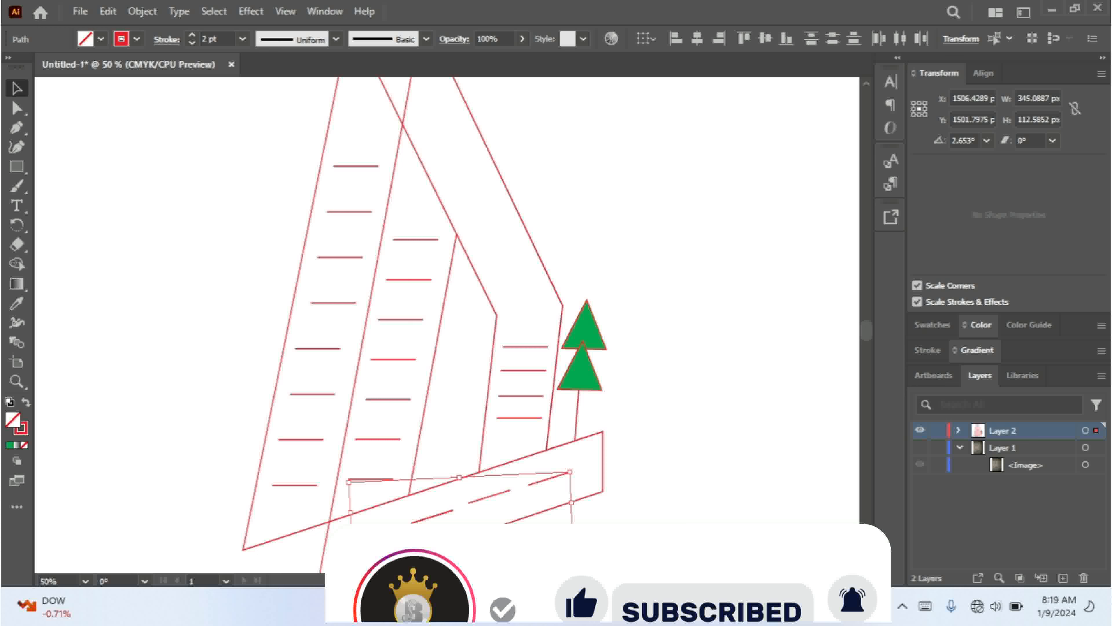
pyautogui.press('Down')
pyautogui.click(655, 273)
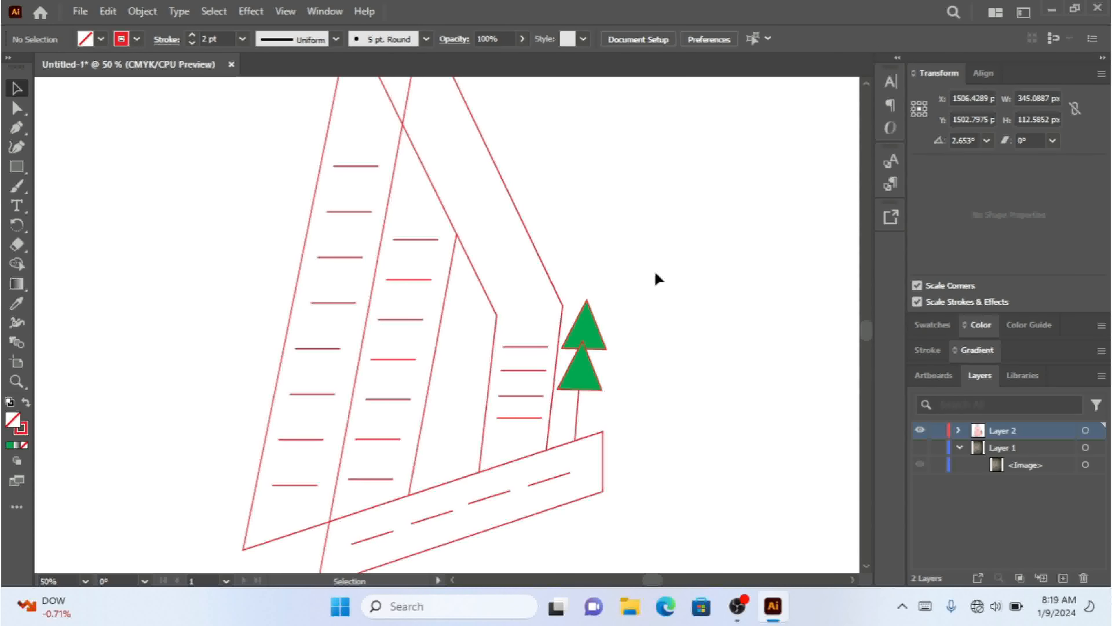
# - Try a dark brown fill on the right tower and base outline, and clear the fill again
pyautogui.hotkey('ctrl', '-')
pyautogui.hotkey('ctrl', '-')
pyautogui.hotkey('ctrl', '-')
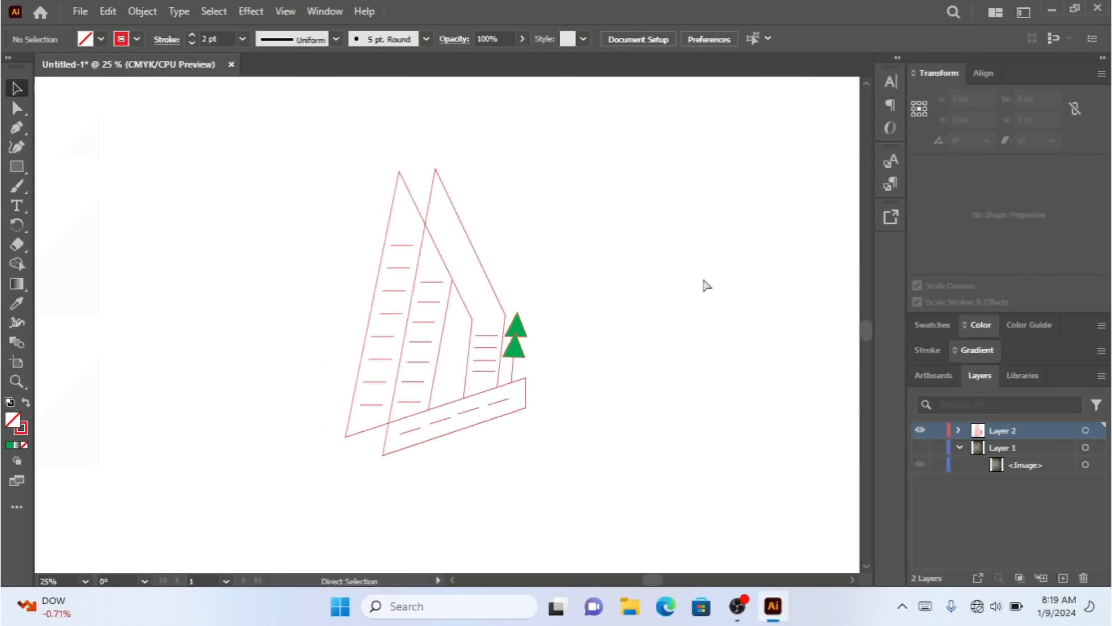
pyautogui.hotkey('ctrl', '+')
pyautogui.hotkey('ctrl', '+')
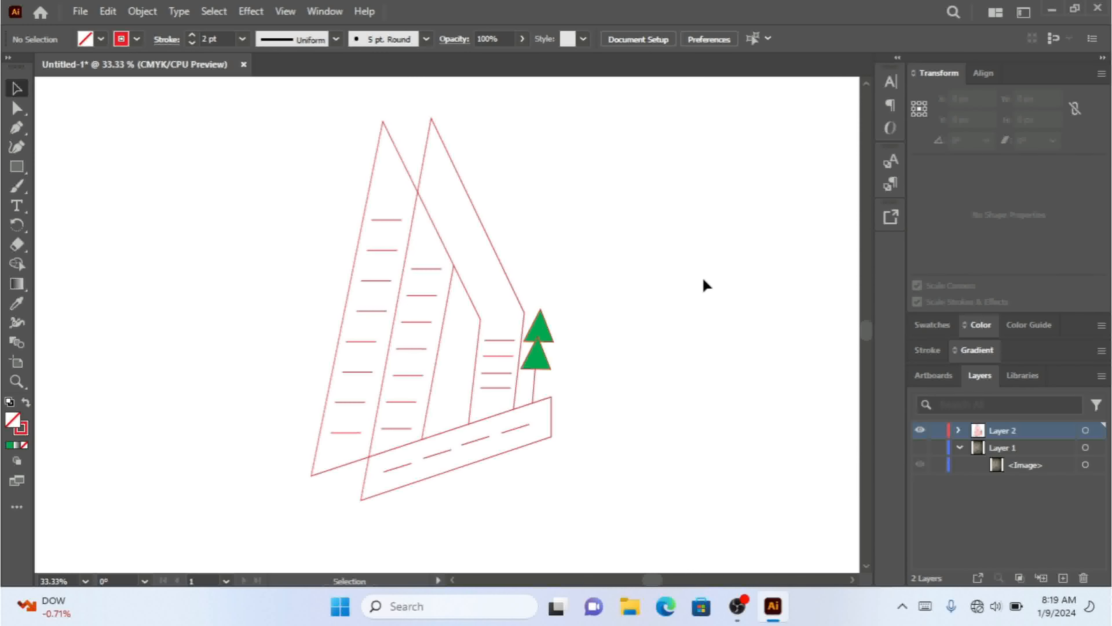
pyautogui.click(480, 221)
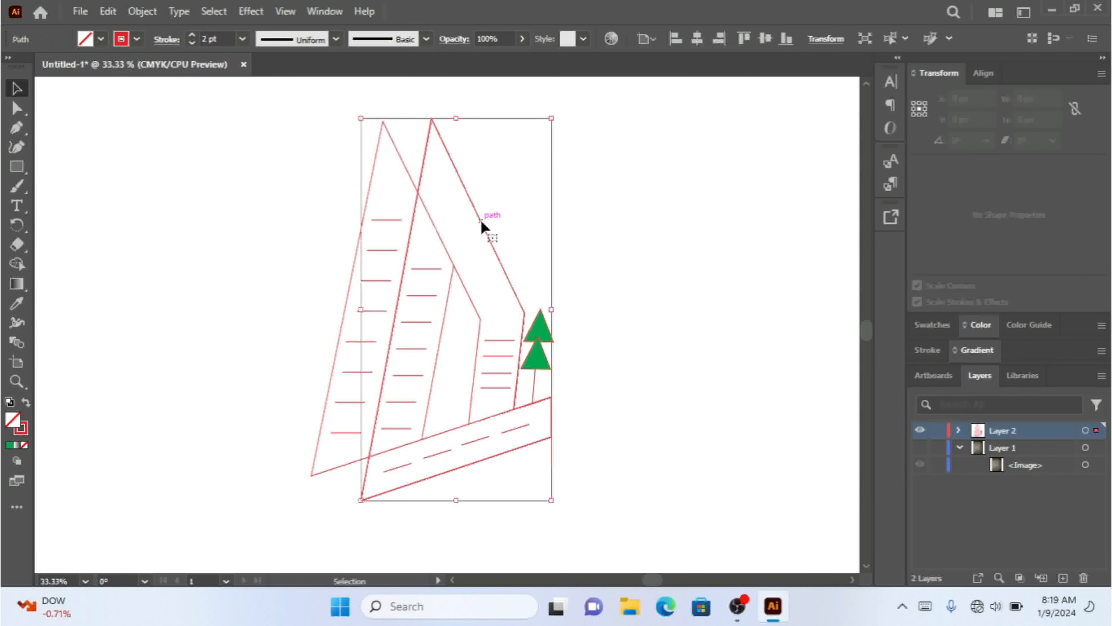
pyautogui.click(101, 38)
pyautogui.click(81, 90)
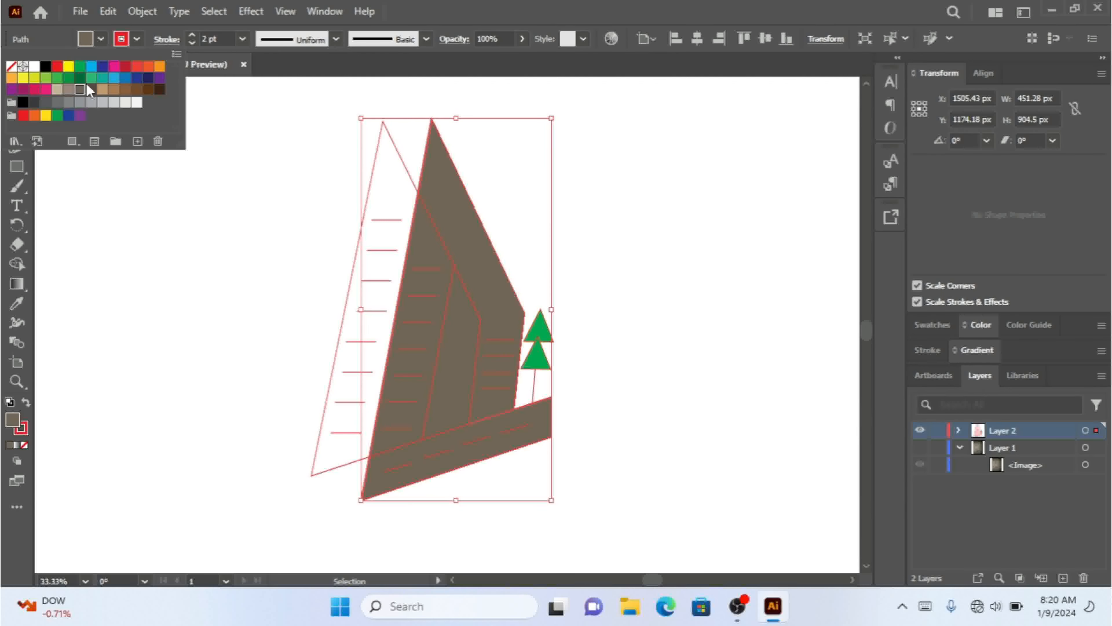
pyautogui.press('Escape')
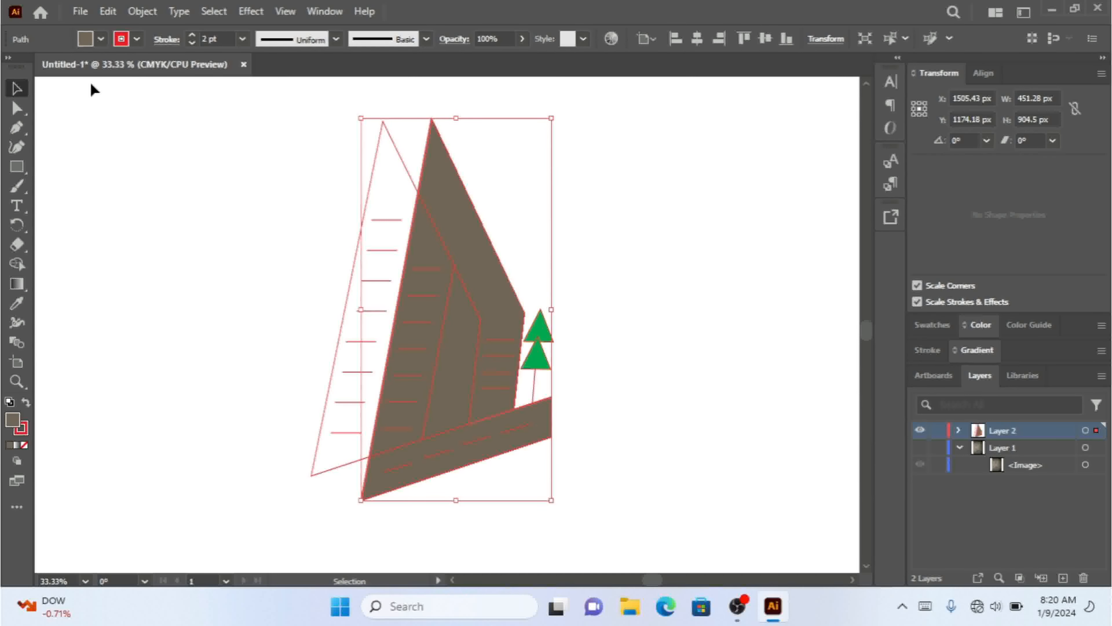
pyautogui.press('/')
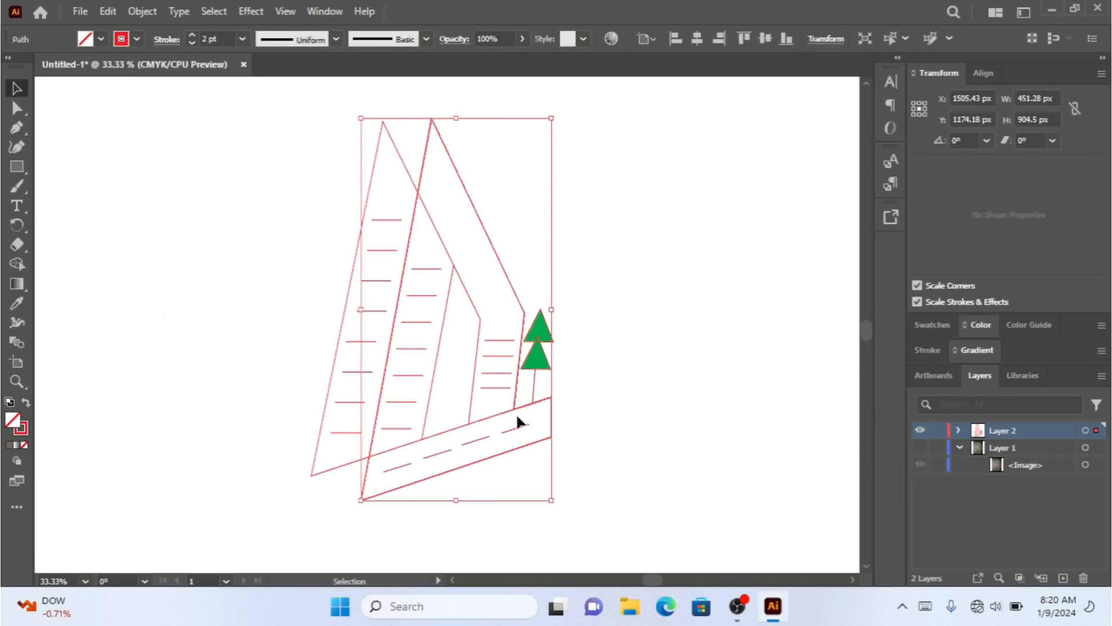
# - Try to fill the right tower and base outline with magenta using the Shape Builder tool
pyautogui.click(26, 266)
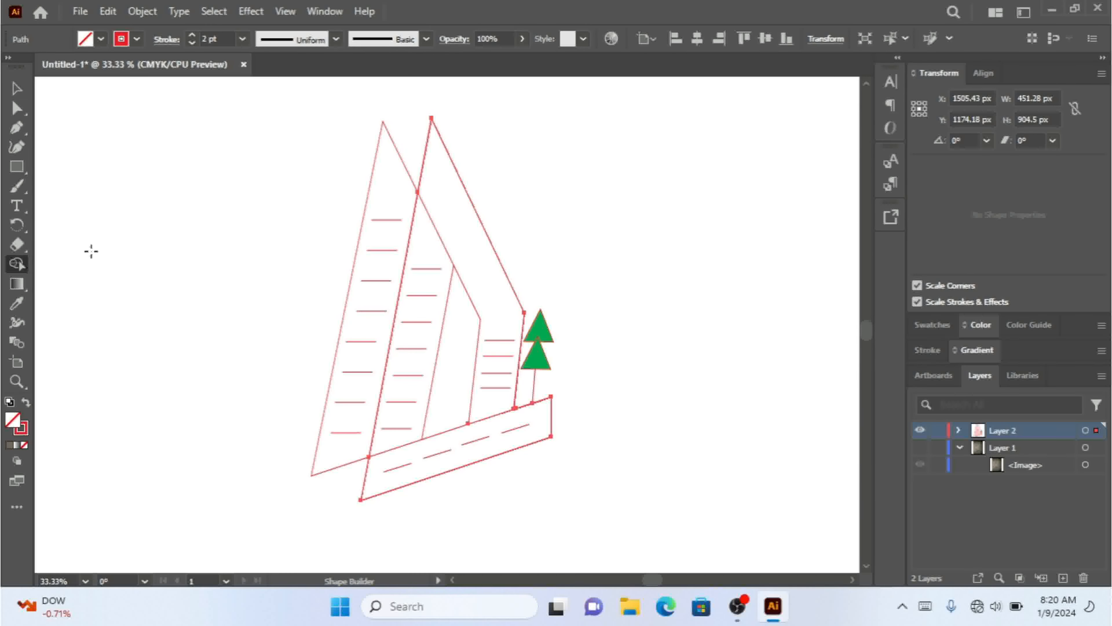
pyautogui.click(102, 38)
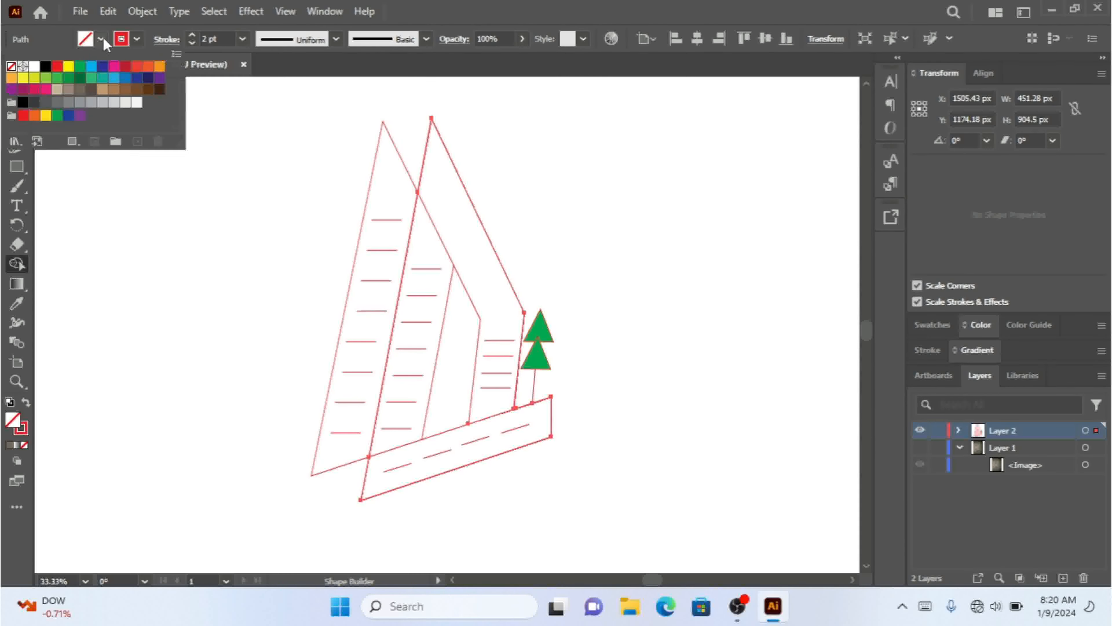
pyautogui.click(114, 68)
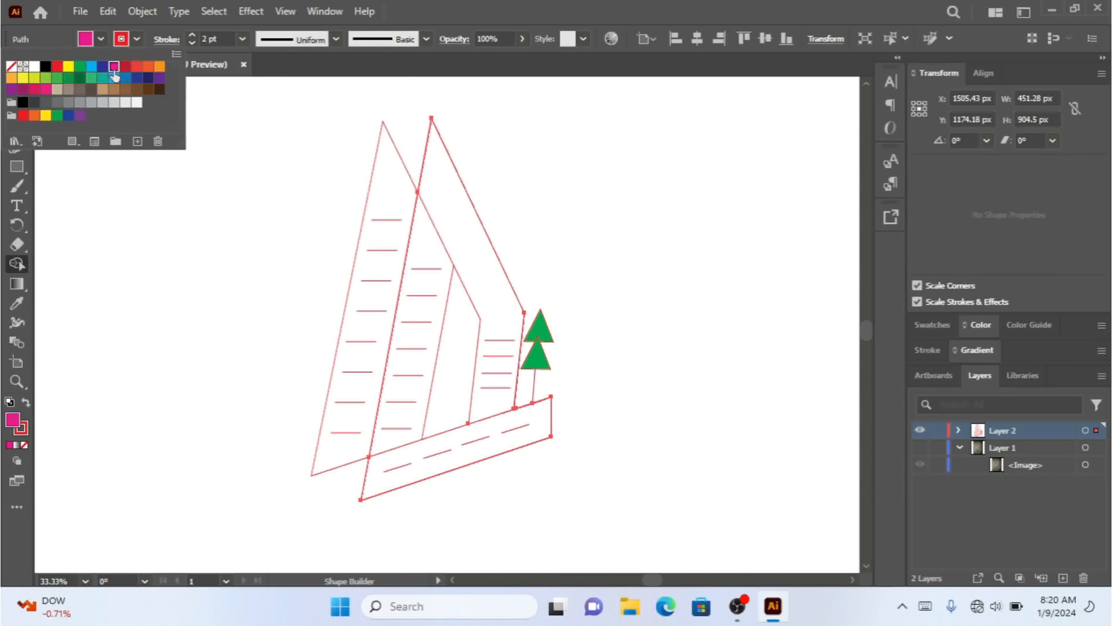
pyautogui.click(475, 232)
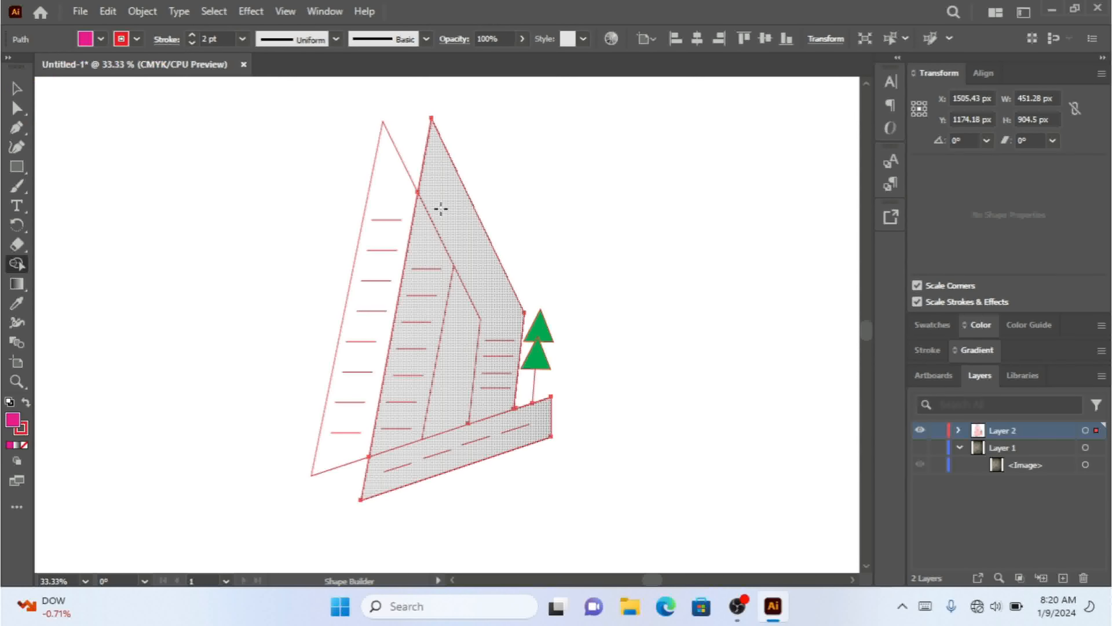
# - Select the tower, window and base paths together and fill the left tower face with light blue using Shape Builder
pyautogui.click(16, 88)
pyautogui.click(293, 152)
pyautogui.moveTo(291, 138); pyautogui.dragTo(494, 499)
pyautogui.click(17, 264)
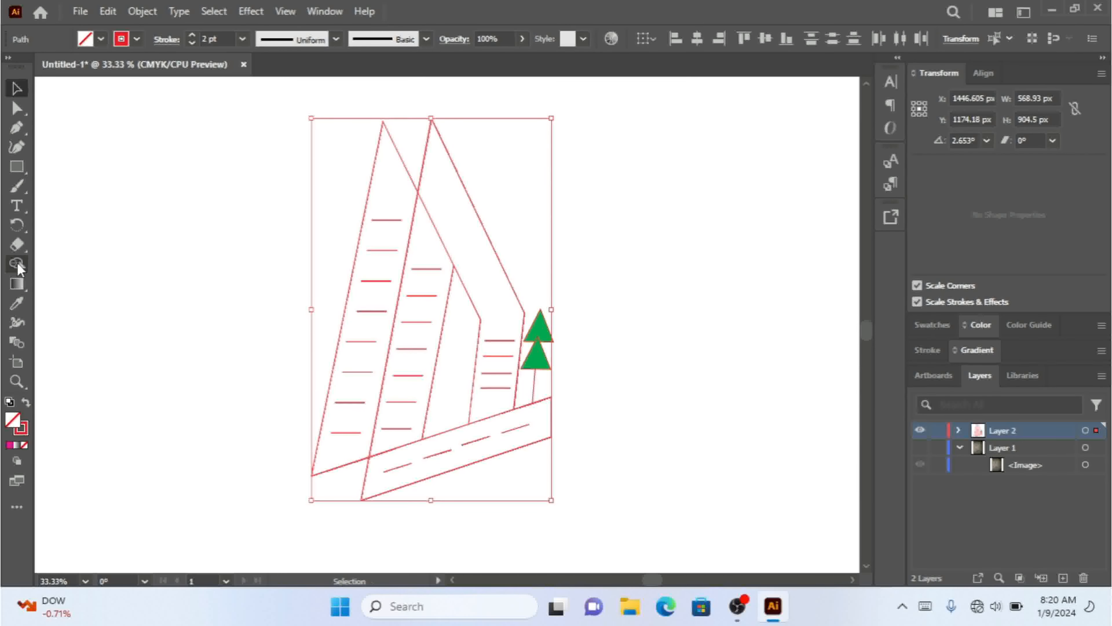
pyautogui.click(100, 39)
pyautogui.click(91, 66)
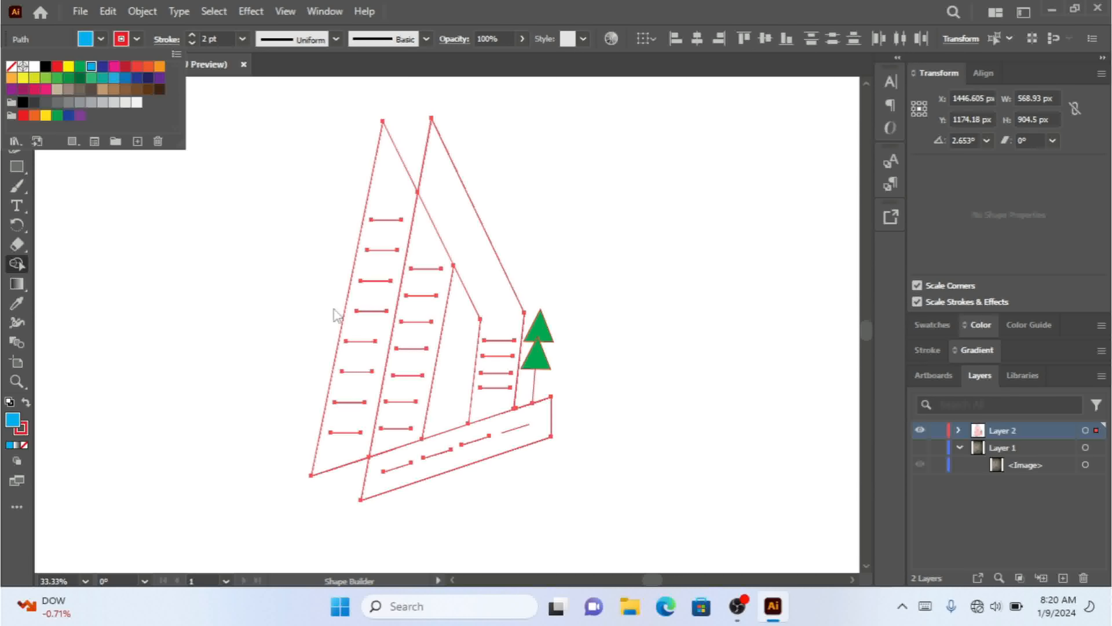
pyautogui.click(393, 191)
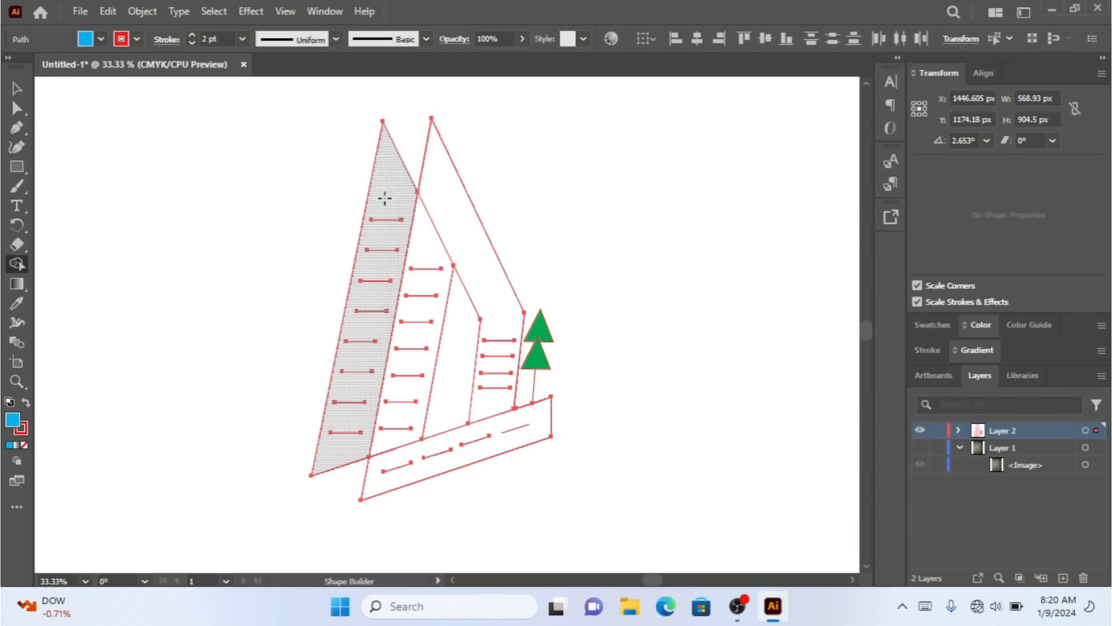
pyautogui.click(395, 194)
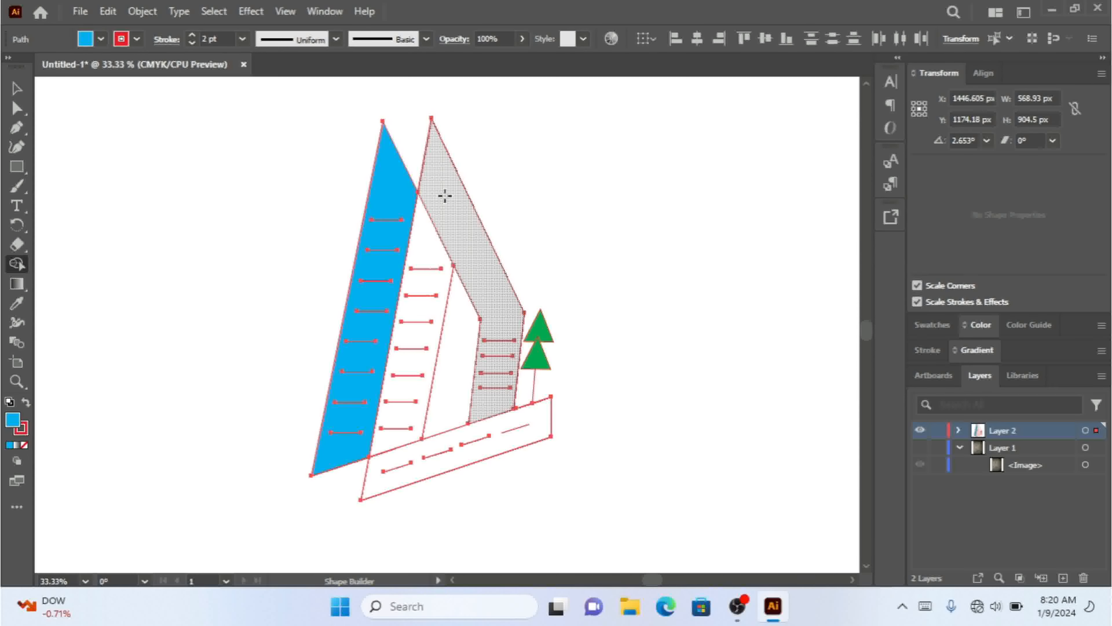
# - Fill the middle tower face, the right tower and the base strip with the same light blue using Shape Builder
pyautogui.click(421, 242)
pyautogui.click(467, 204)
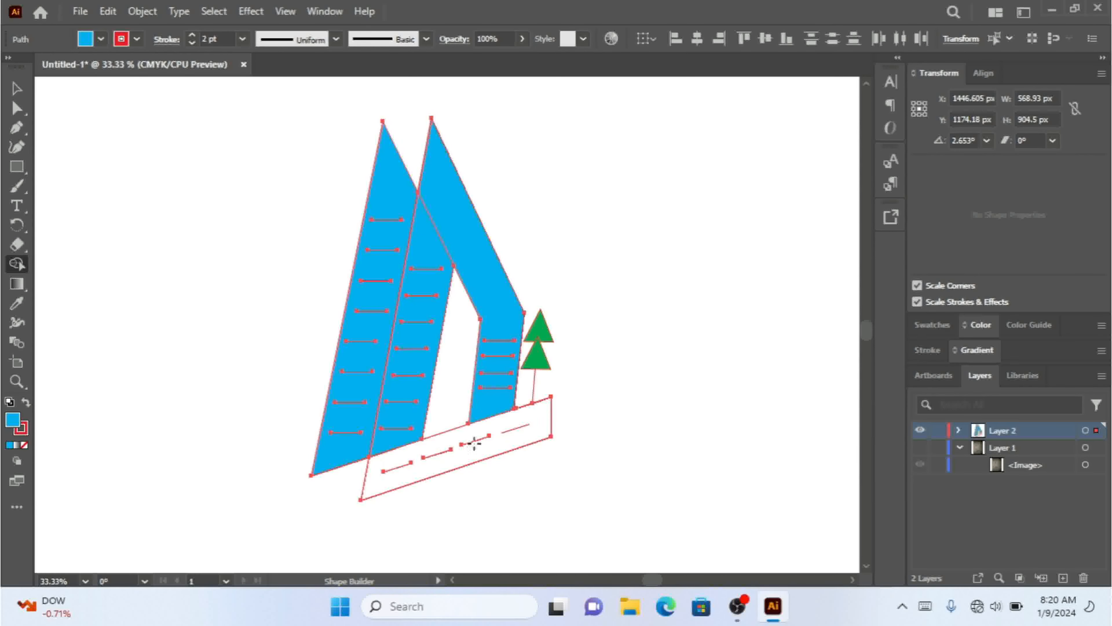
pyautogui.click(460, 467)
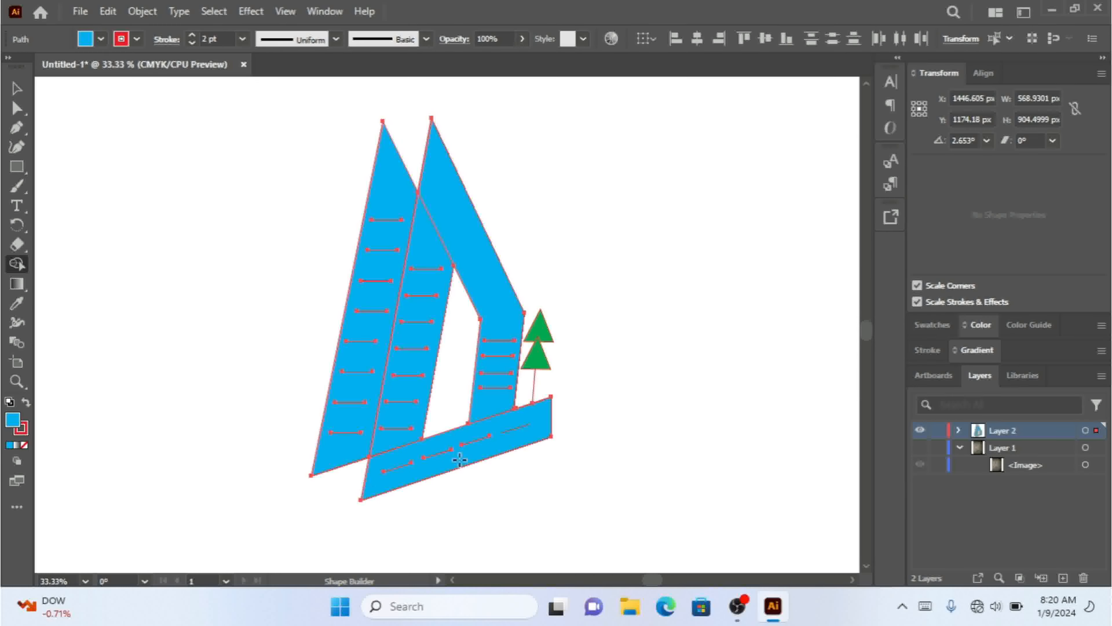
pyautogui.click(18, 89)
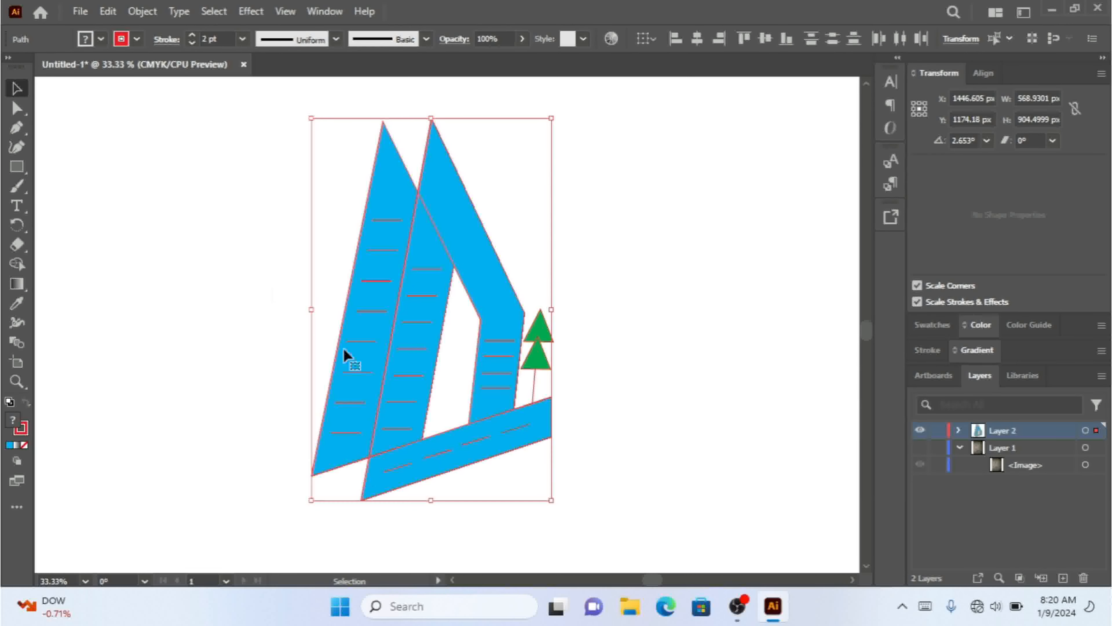
pyautogui.click(298, 236)
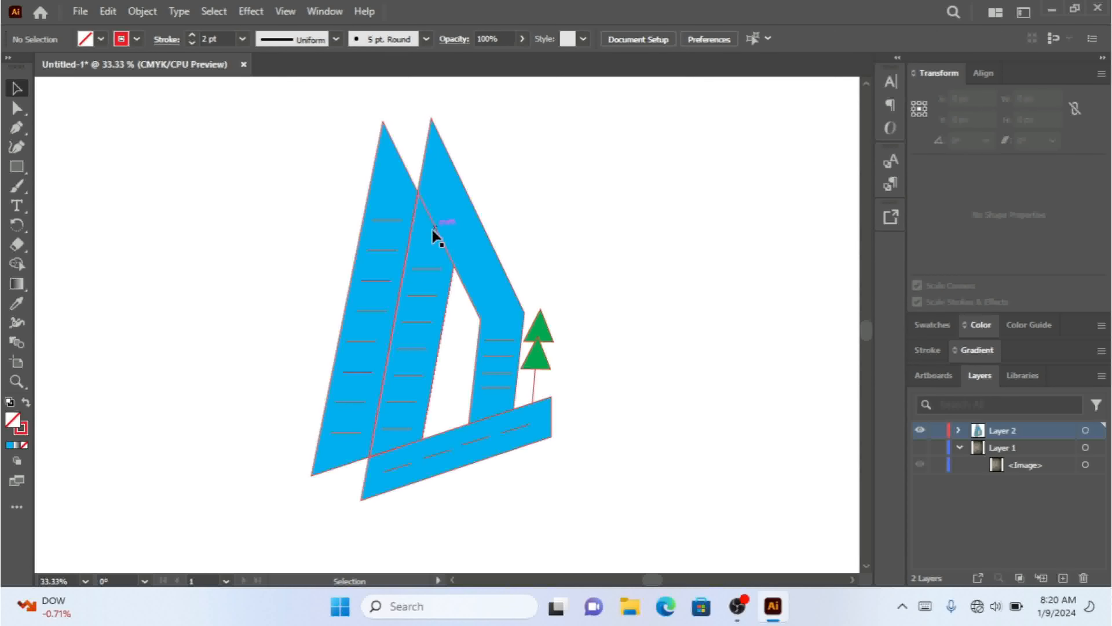
# - Group the seven window lines in the middle column
pyautogui.click(432, 268)
pyautogui.keyDown('shift'); pyautogui.click(423, 295); pyautogui.keyUp('shift')
pyautogui.keyDown('shift'); pyautogui.click(423, 319); pyautogui.keyUp('shift')
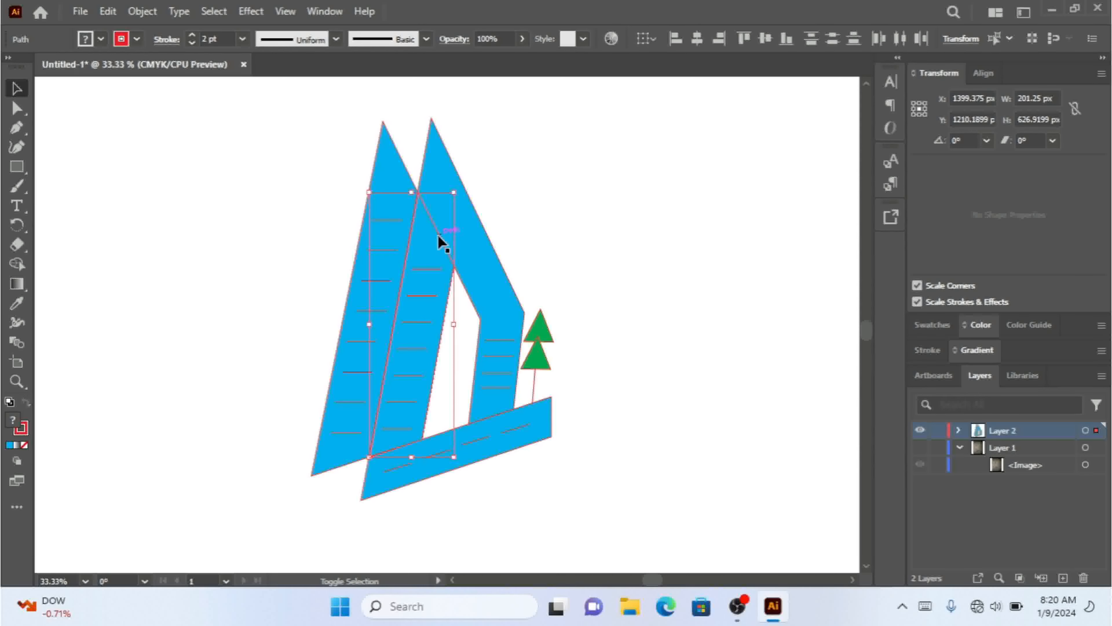
pyautogui.keyDown('shift'); pyautogui.click(438, 235); pyautogui.keyUp('shift')
pyautogui.keyDown('shift'); pyautogui.click(411, 348); pyautogui.keyUp('shift')
pyautogui.keyDown('shift'); pyautogui.click(412, 380); pyautogui.keyUp('shift')
pyautogui.keyDown('shift'); pyautogui.click(417, 373); pyautogui.keyUp('shift')
pyautogui.keyDown('shift'); pyautogui.click(417, 374); pyautogui.keyUp('shift')
pyautogui.keyDown('shift'); pyautogui.click(431, 377); pyautogui.keyUp('shift')
pyautogui.keyDown('shift'); pyautogui.click(416, 376); pyautogui.keyUp('shift')
pyautogui.keyDown('shift'); pyautogui.click(406, 403); pyautogui.keyUp('shift')
pyautogui.keyDown('shift'); pyautogui.click(395, 429); pyautogui.keyUp('shift')
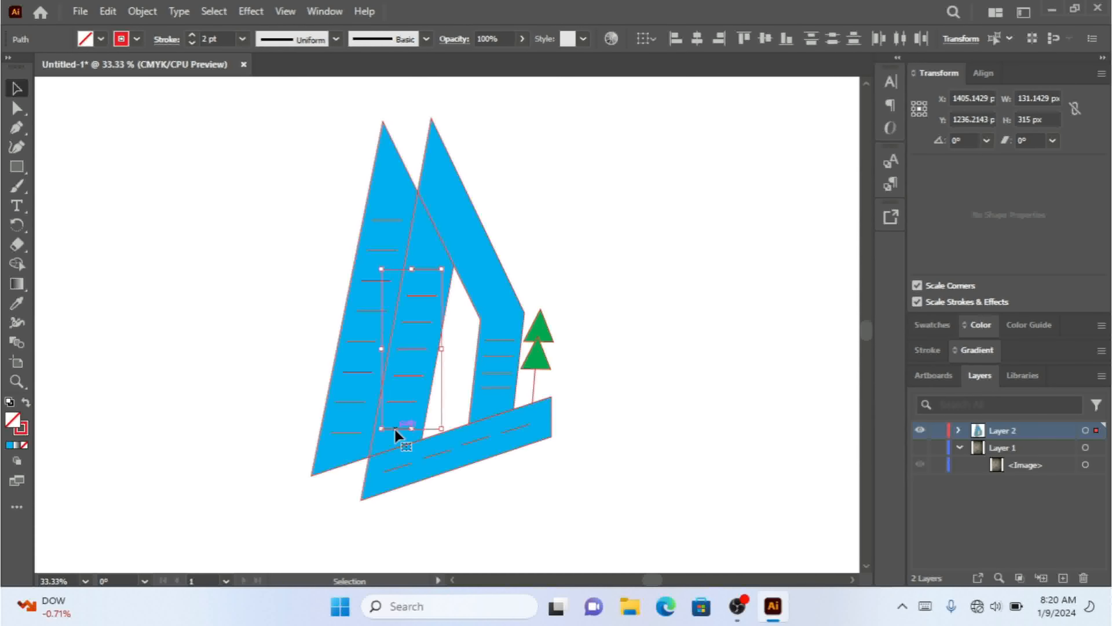
pyautogui.hotkey('ctrl', 'g')
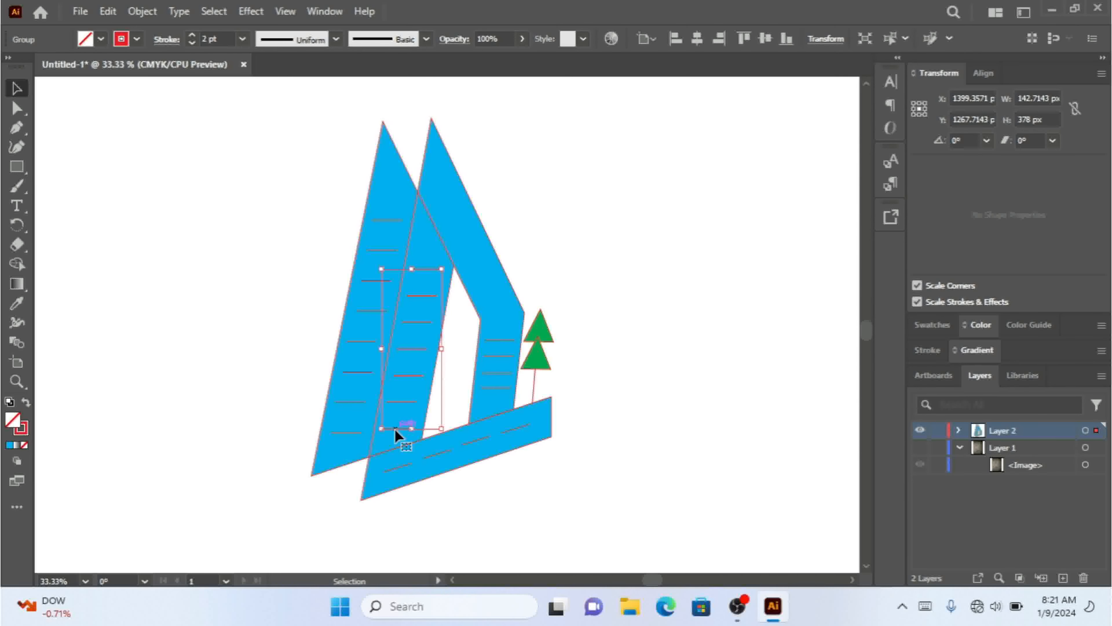
# - Select the four window lines in the right column together
pyautogui.click(505, 342)
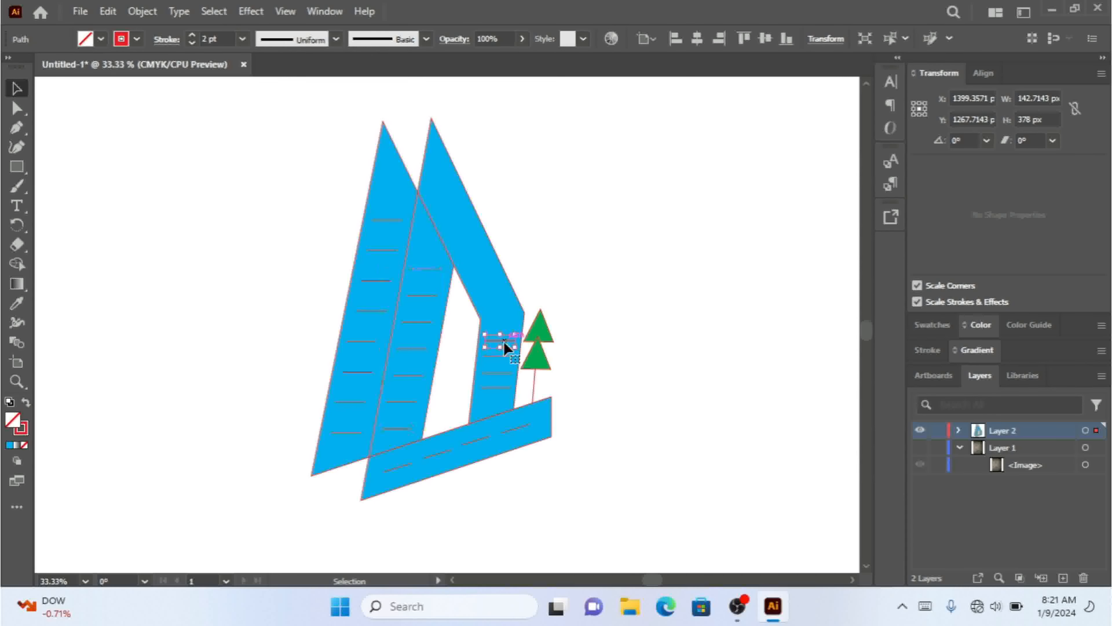
pyautogui.keyDown('shift'); pyautogui.click(498, 355); pyautogui.keyUp('shift')
pyautogui.keyDown('shift'); pyautogui.click(503, 372); pyautogui.keyUp('shift')
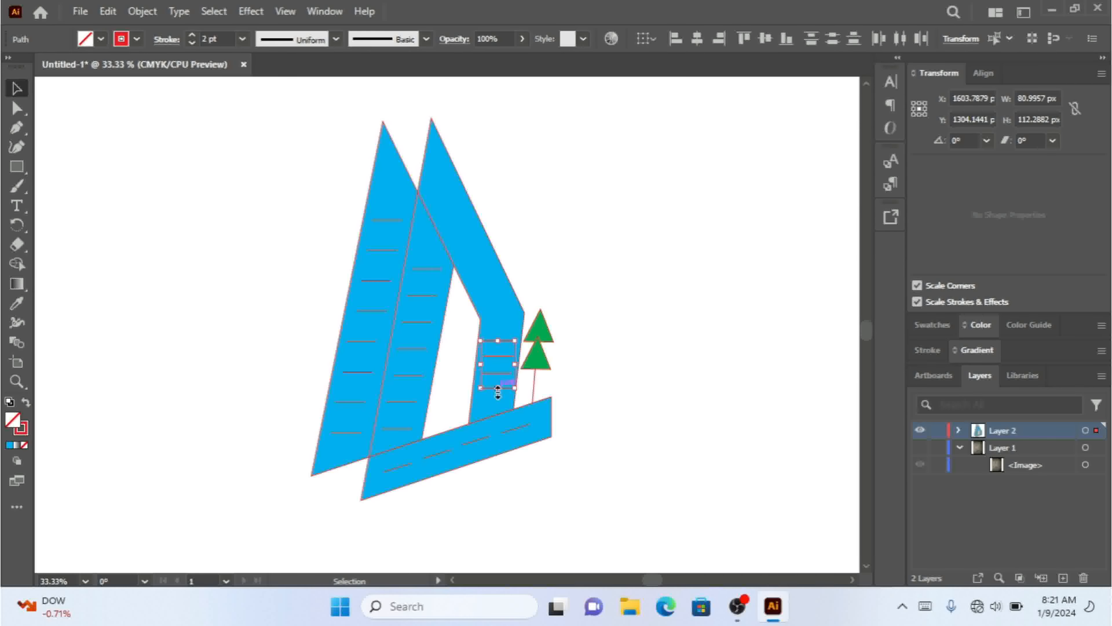
pyautogui.keyDown('shift'); pyautogui.click(496, 388); pyautogui.keyUp('shift')
# - Group the eight window lines in the leftmost column
pyautogui.click(388, 220)
pyautogui.keyDown('shift'); pyautogui.click(387, 251); pyautogui.keyUp('shift')
pyautogui.keyDown('shift'); pyautogui.click(377, 281); pyautogui.keyUp('shift')
pyautogui.keyDown('shift'); pyautogui.click(375, 311); pyautogui.keyUp('shift')
pyautogui.keyDown('shift'); pyautogui.click(362, 341); pyautogui.keyUp('shift')
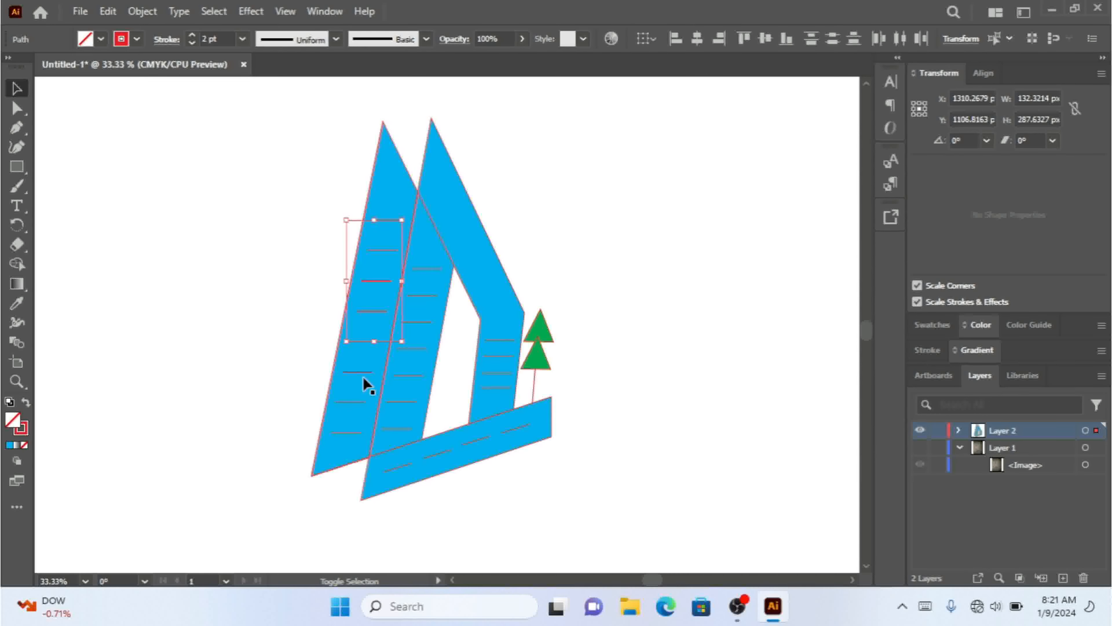
pyautogui.keyDown('shift'); pyautogui.click(361, 372); pyautogui.keyUp('shift')
pyautogui.keyDown('shift'); pyautogui.click(355, 401); pyautogui.keyUp('shift')
pyautogui.keyDown('shift'); pyautogui.click(351, 430); pyautogui.keyUp('shift')
pyautogui.hotkey('ctrl', 'g')
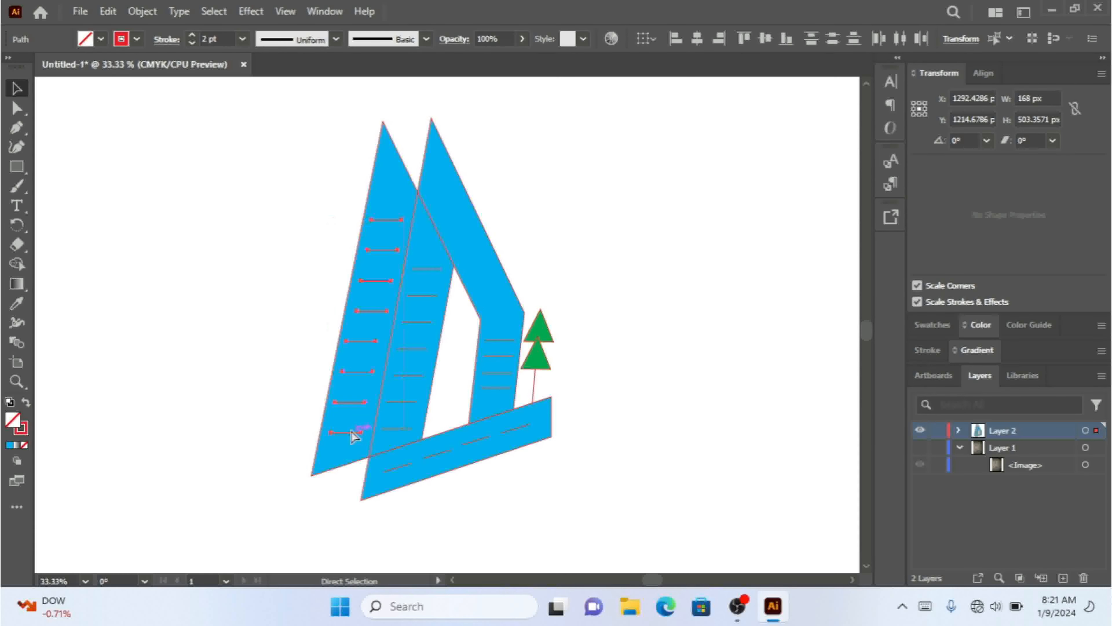
pyautogui.click(674, 378)
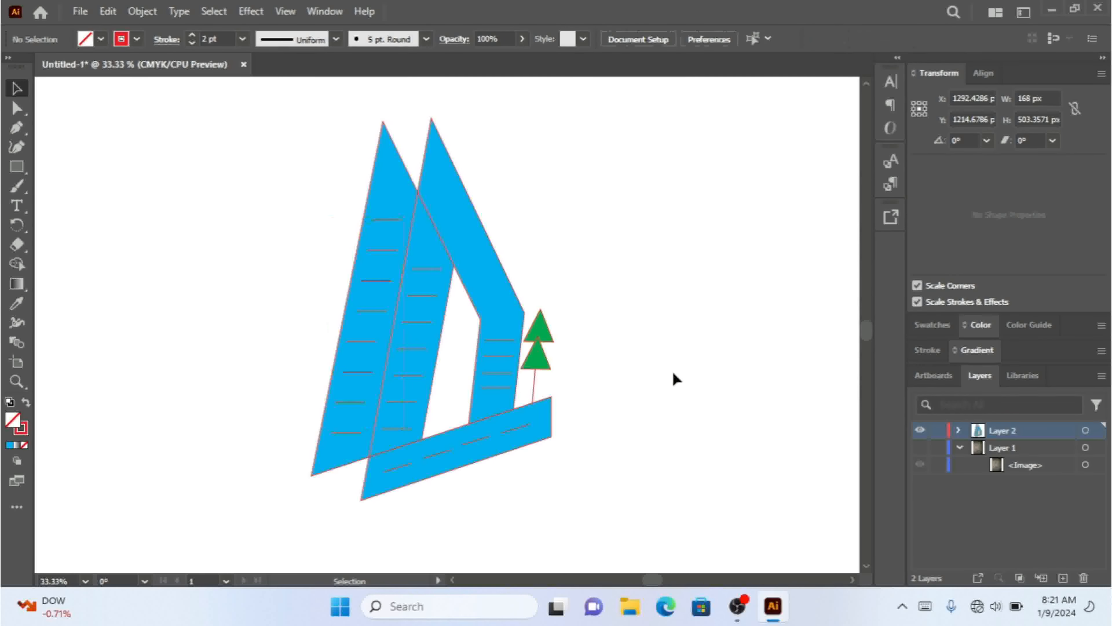
# - Bring the tree's upper green triangle to the front of the stacking order
pyautogui.rightClick(539, 324)
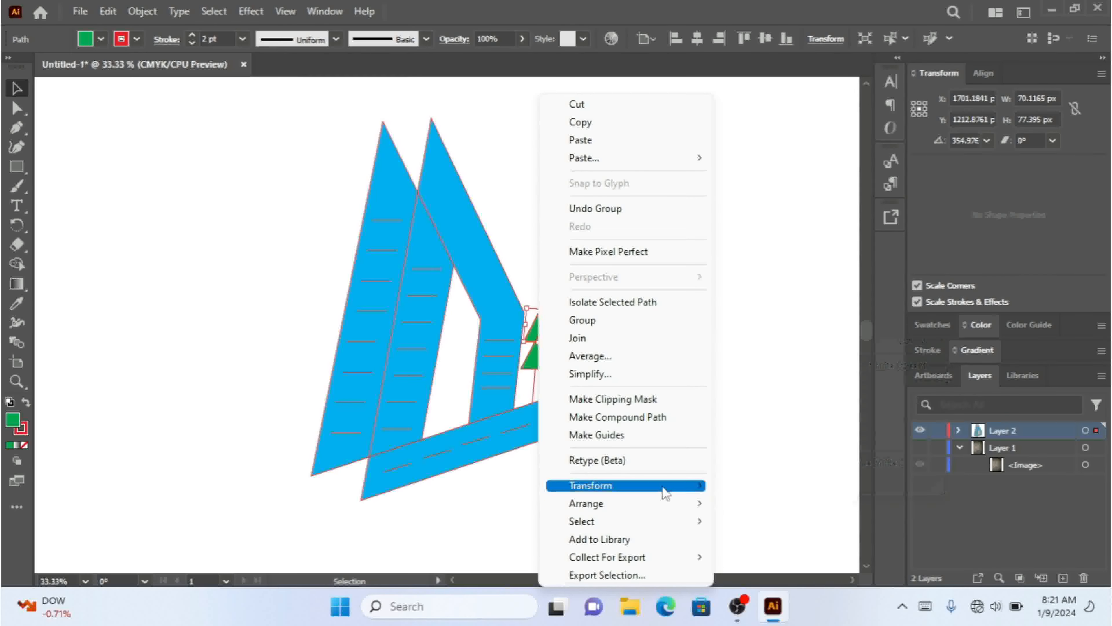
pyautogui.moveTo(665, 486)
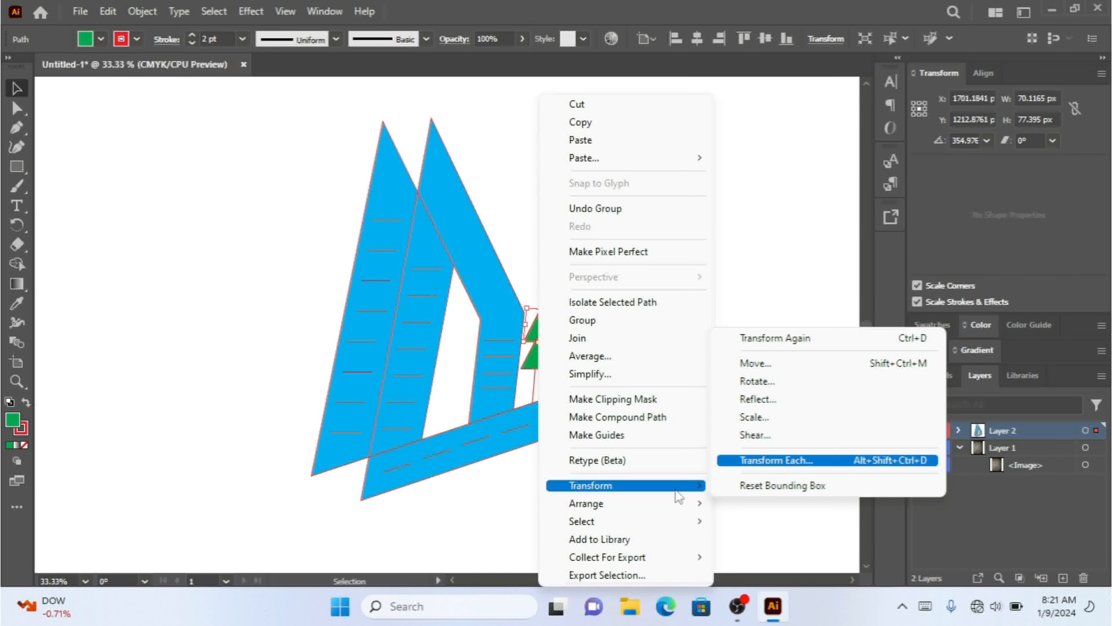
pyautogui.moveTo(699, 508)
pyautogui.click(770, 503)
pyautogui.click(682, 316)
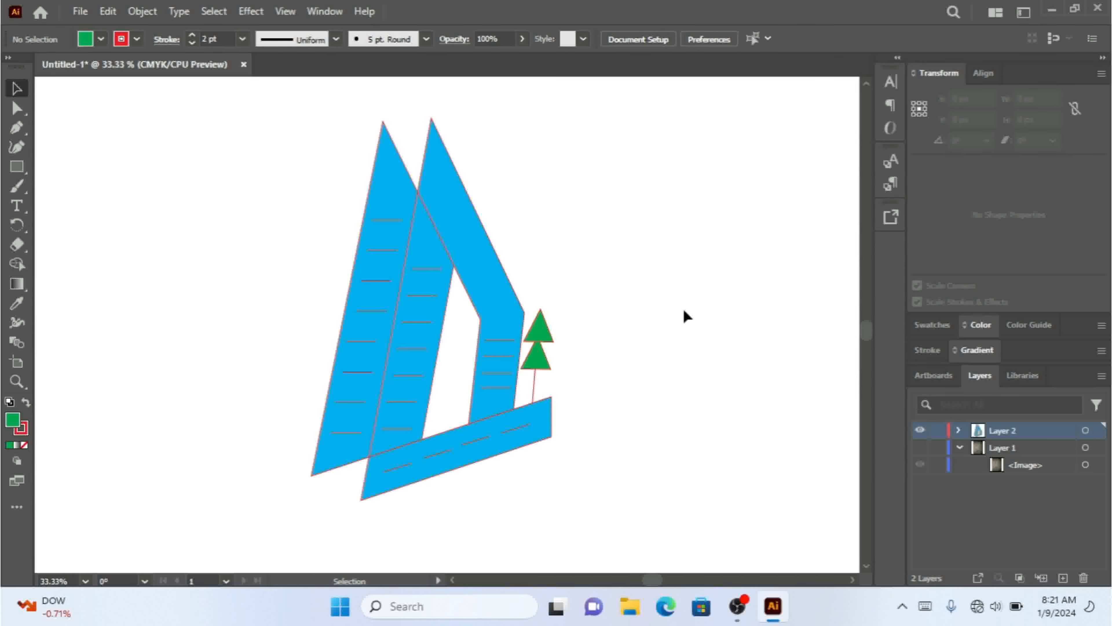
# - Select both tree triangles with the trunk and move the whole tree slightly up and to the right
pyautogui.moveTo(571, 302); pyautogui.dragTo(564, 335)
pyautogui.moveTo(538, 372); pyautogui.dragTo(548, 349)
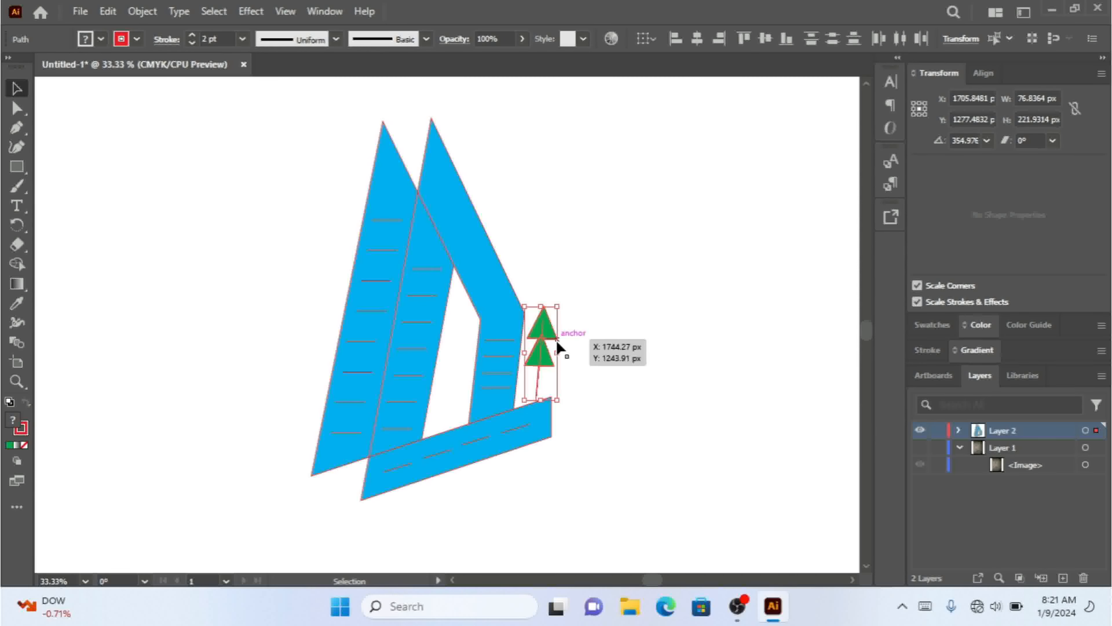
pyautogui.click(660, 375)
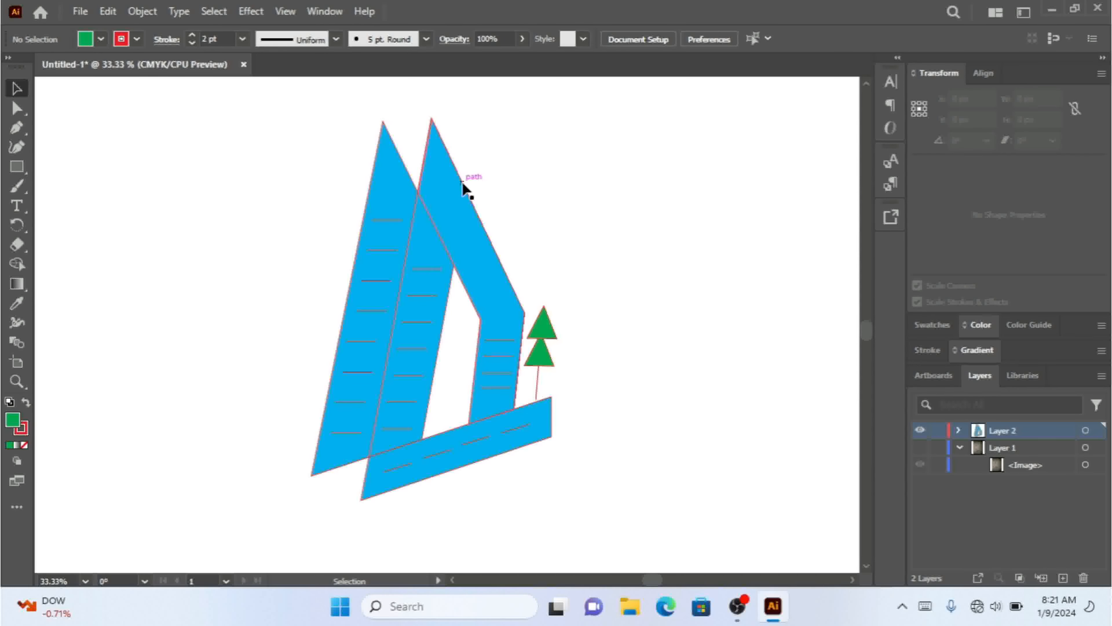
# - Change the base strip's fill to grey 94A3A8
pyautogui.click(537, 428)
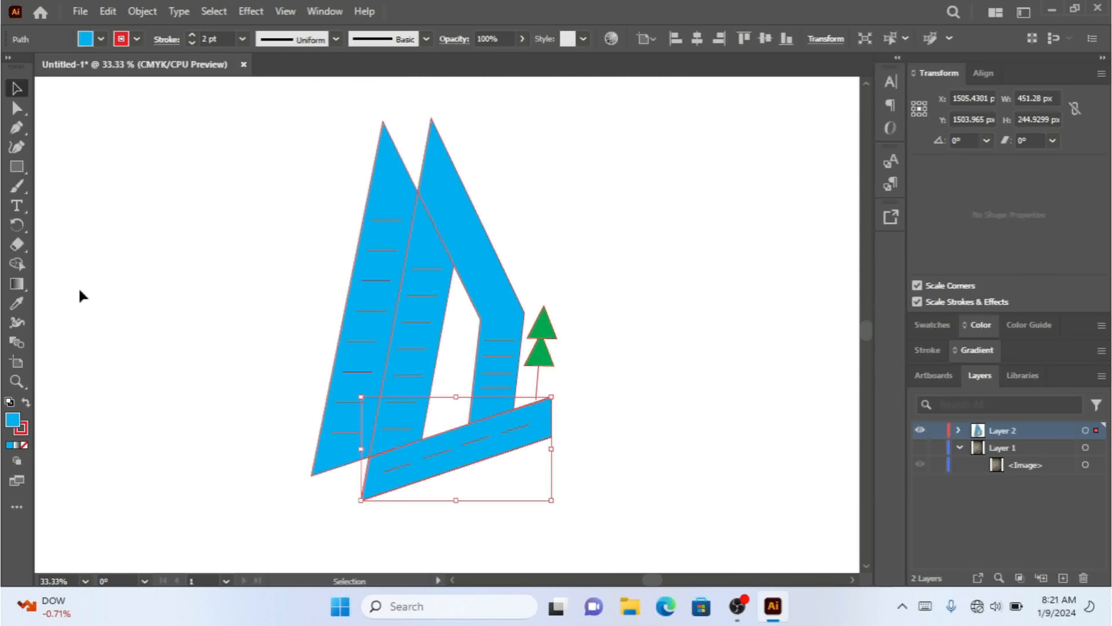
pyautogui.doubleClick(13, 422)
pyautogui.click(624, 266)
pyautogui.click(564, 243)
pyautogui.moveTo(565, 243)
pyautogui.mouseDown()
pyautogui.moveTo(525, 222)
pyautogui.moveTo(511, 254)
pyautogui.moveTo(513, 228)
pyautogui.mouseUp()
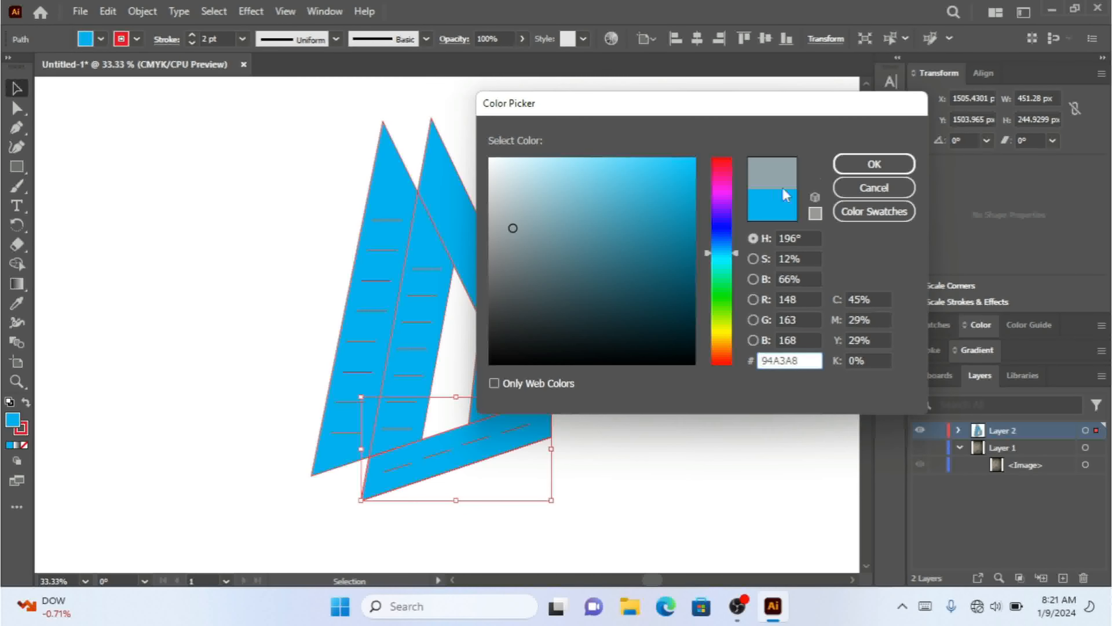
pyautogui.click(902, 165)
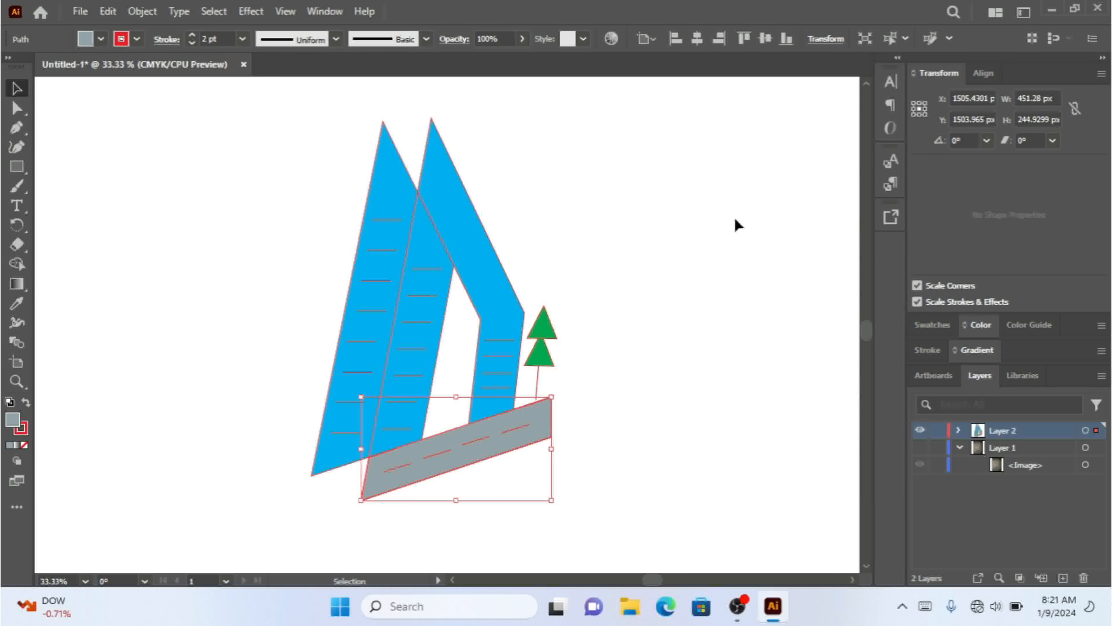
pyautogui.click(694, 471)
# - Group the first, second and fourth dashes, counted from the left, on the grey base strip
pyautogui.click(510, 432)
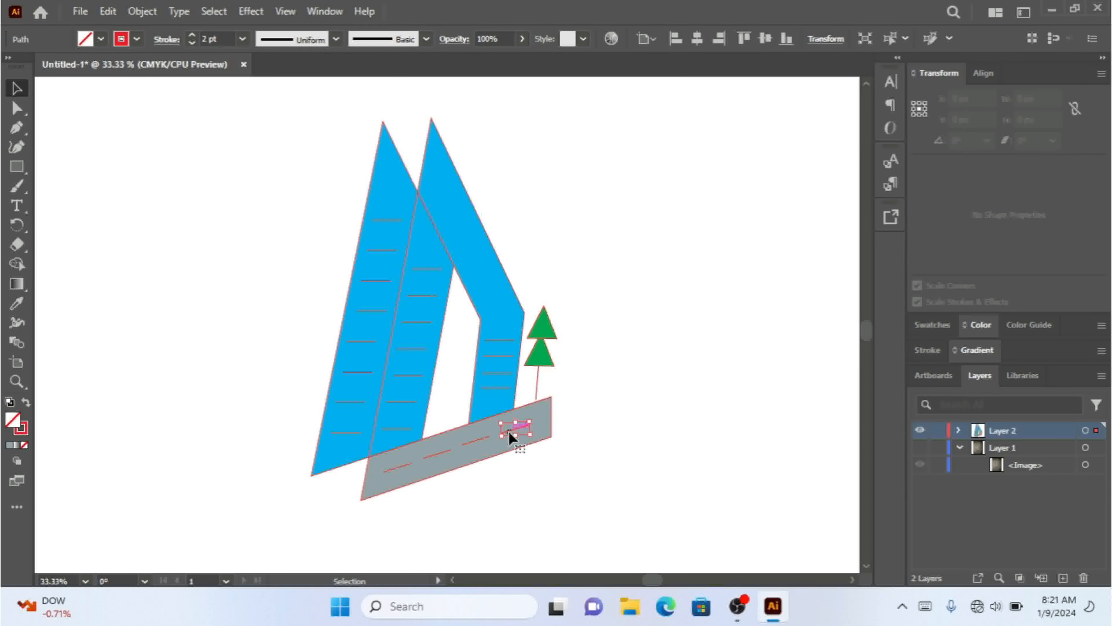
pyautogui.press('a')
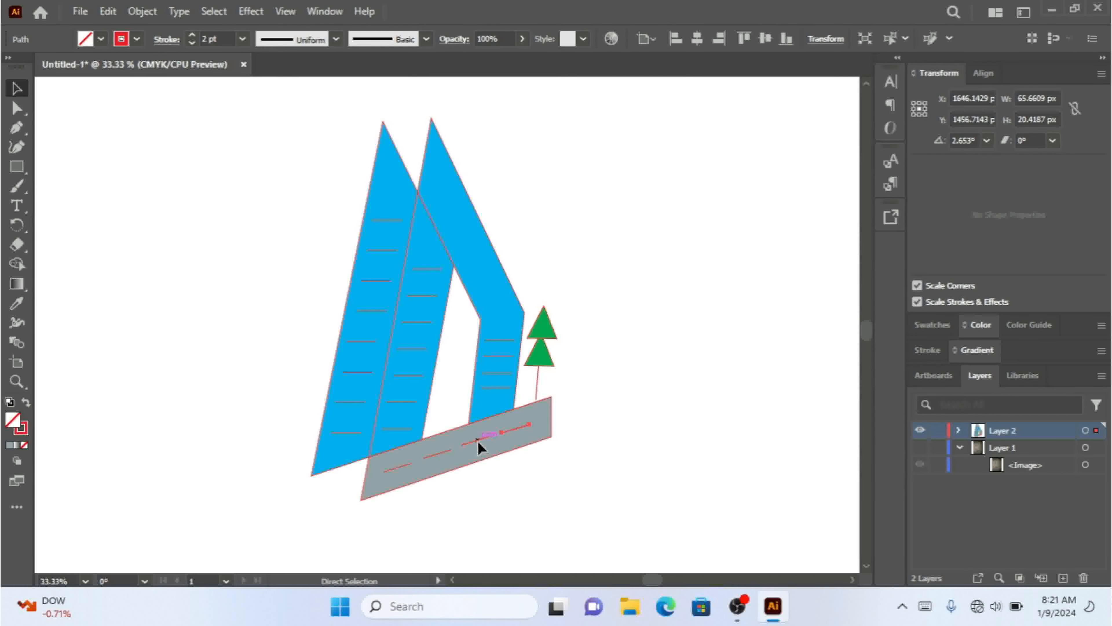
pyautogui.click(437, 455)
pyautogui.press('v')
pyautogui.keyDown('shift'); pyautogui.click(510, 431); pyautogui.keyUp('shift')
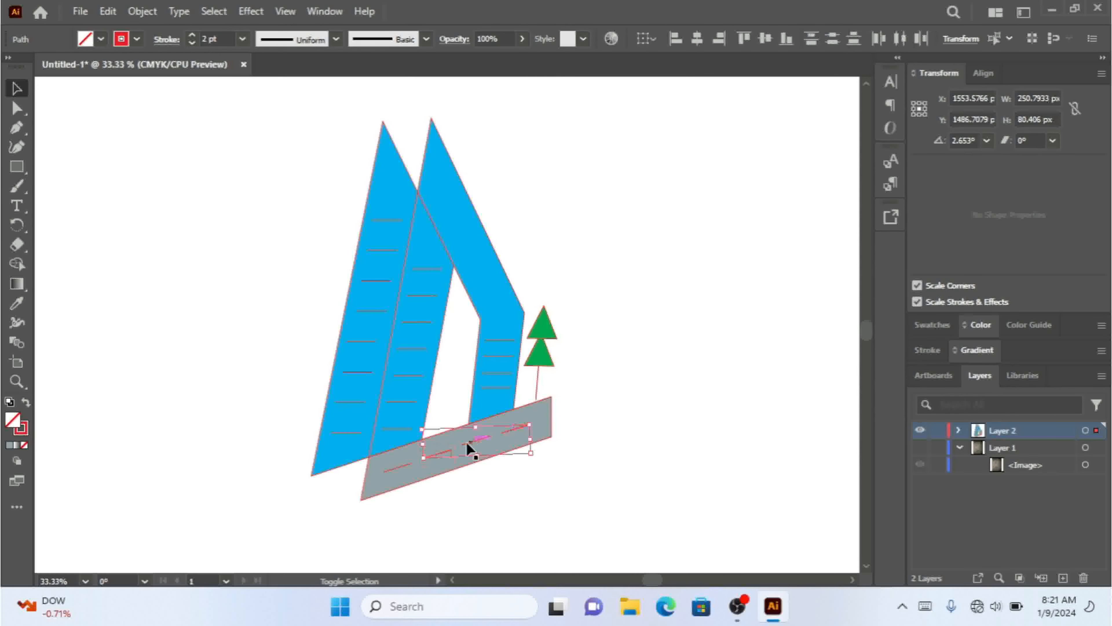
pyautogui.keyDown('shift'); pyautogui.click(399, 465); pyautogui.keyUp('shift')
pyautogui.press('a')
pyautogui.press('v')
pyautogui.hotkey('ctrl', 'g')
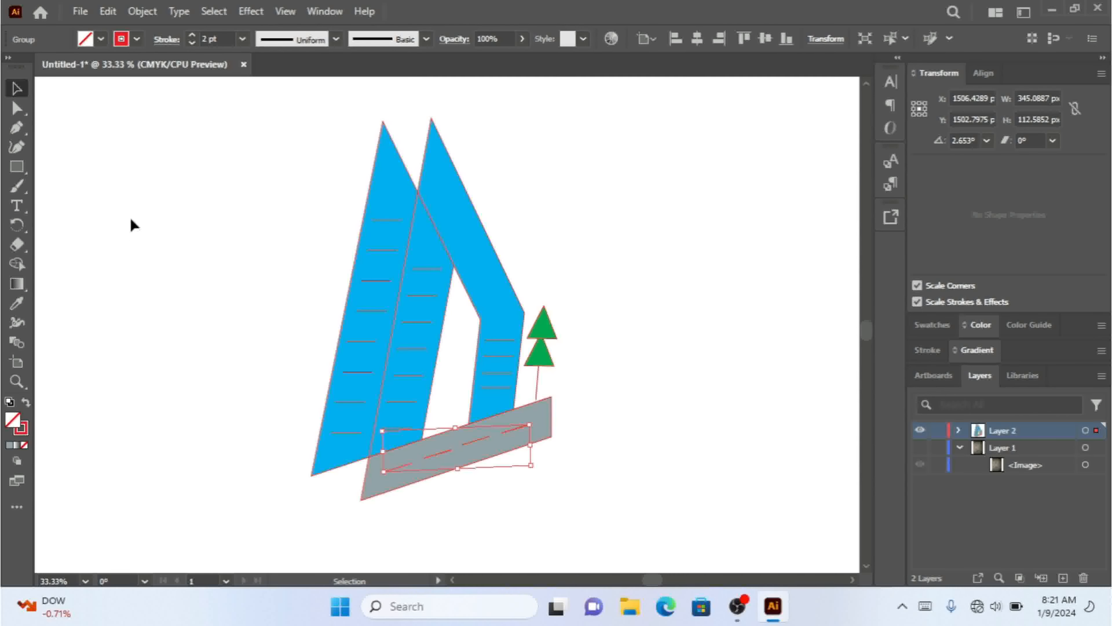
# - Increase the stroke weight of the grouped dashes to 5 pt
pyautogui.click(189, 35)
pyautogui.click(189, 35)
pyautogui.click(189, 36)
pyautogui.click(190, 35)
pyautogui.click(190, 36)
pyautogui.click(190, 36)
pyautogui.click(190, 36)
pyautogui.click(189, 35)
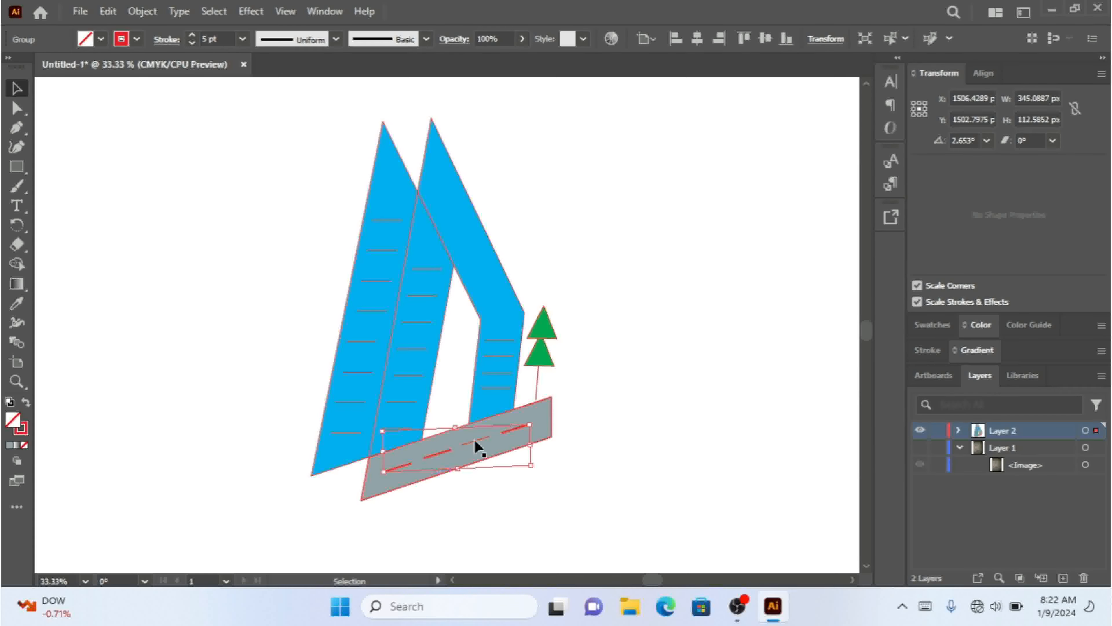
# - Add the remaining thin dash to the selection and group all four dashes in their original position
pyautogui.keyDown('shift'); pyautogui.click(484, 440); pyautogui.keyUp('shift')
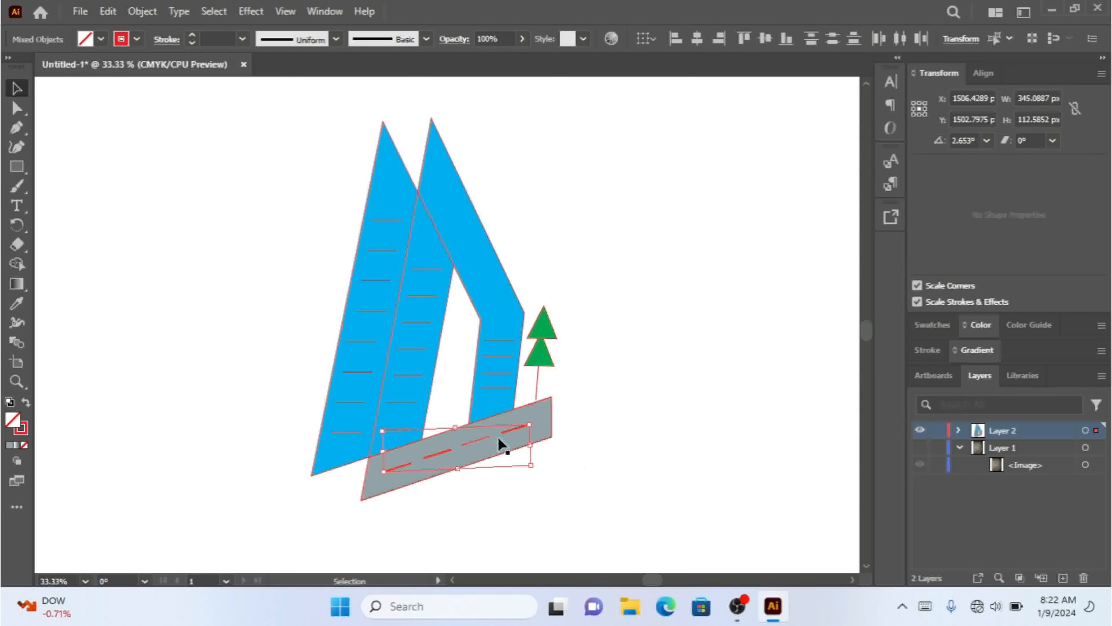
pyautogui.moveTo(475, 441); pyautogui.dragTo(581, 449)
pyautogui.hotkey('ctrl', 'z')
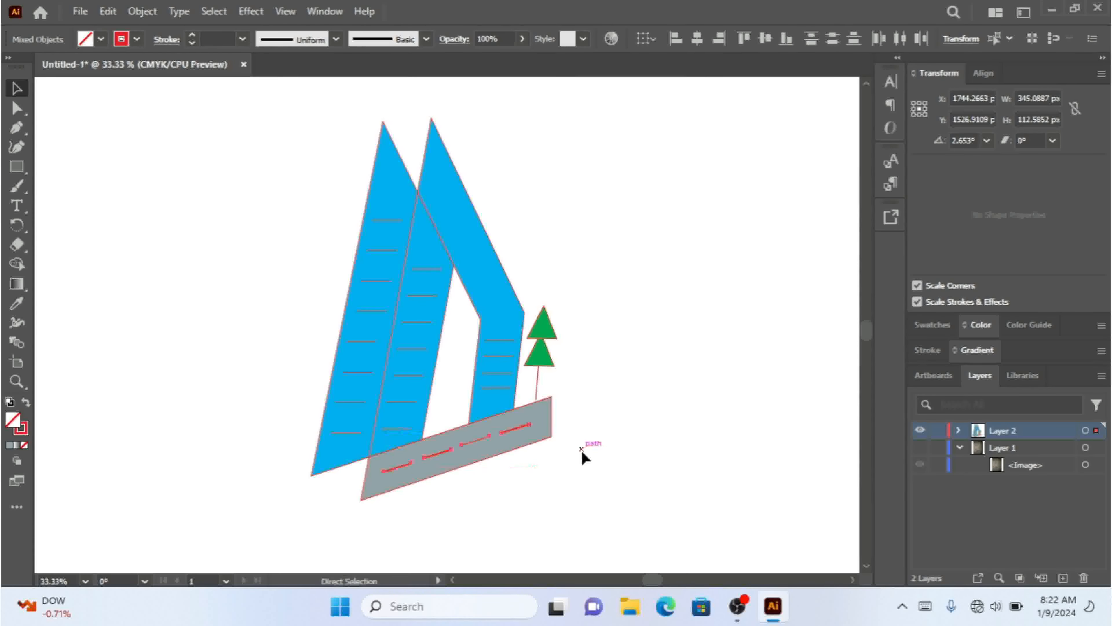
pyautogui.hotkey('ctrl', 'g')
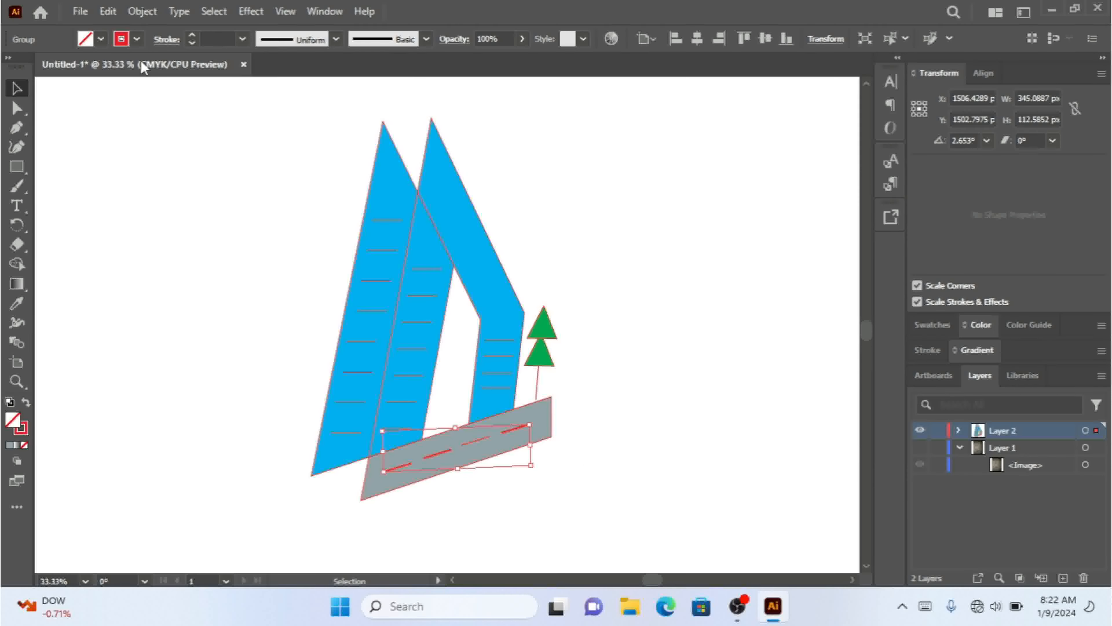
# - Give the grouped road dashes a yellow stroke with a weight of 9 pt
pyautogui.click(138, 39)
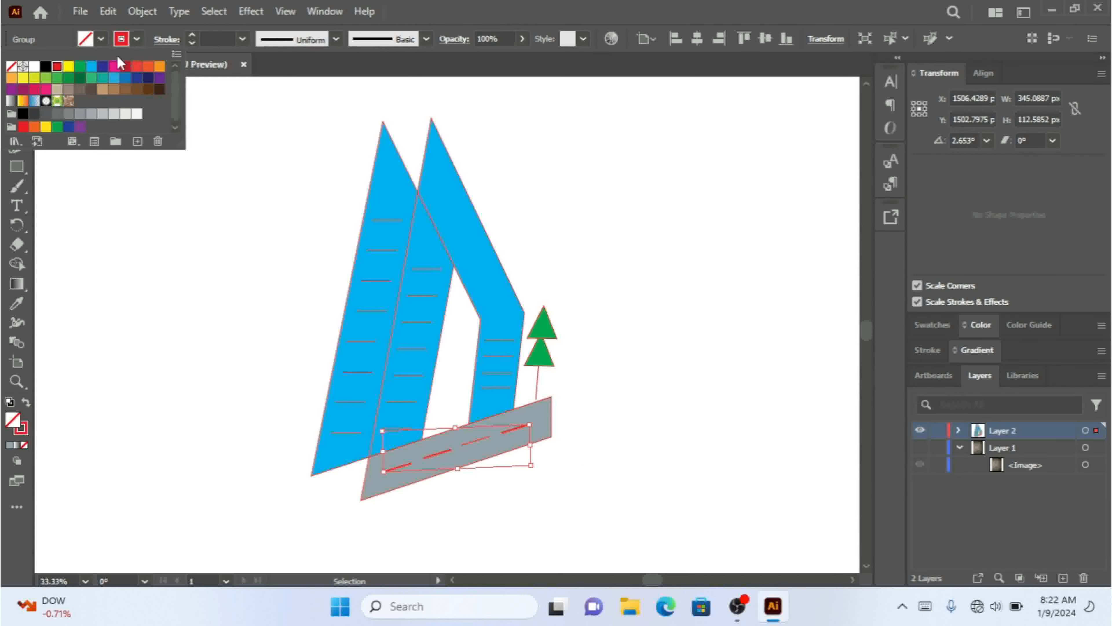
pyautogui.click(69, 68)
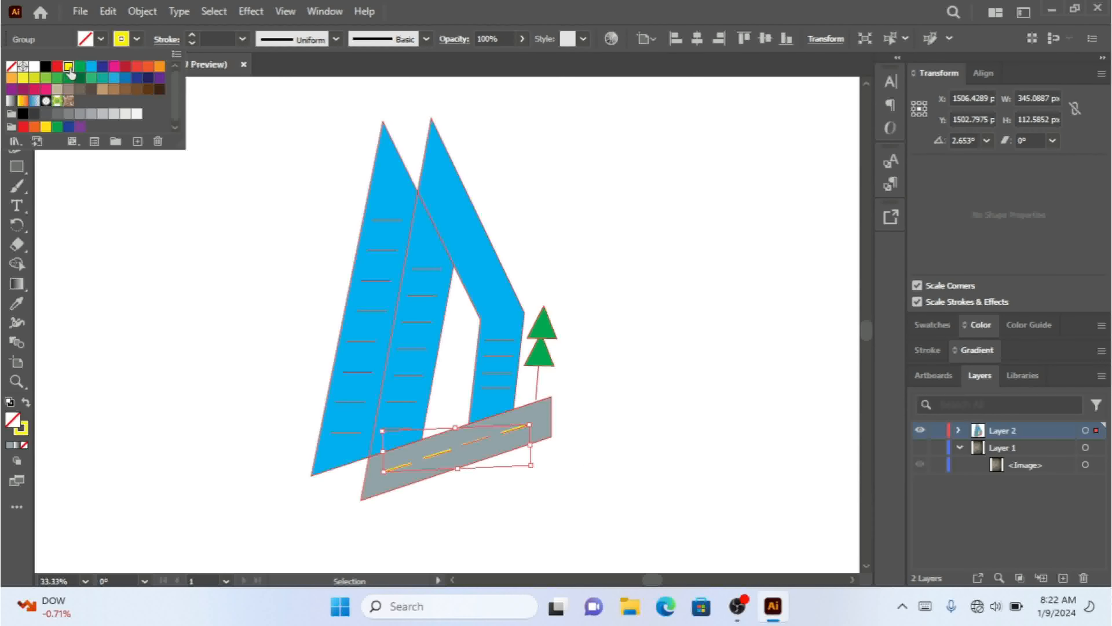
pyautogui.click(191, 35)
pyautogui.click(191, 36)
pyautogui.click(191, 36)
pyautogui.click(190, 36)
pyautogui.click(192, 36)
pyautogui.click(192, 36)
pyautogui.click(193, 35)
pyautogui.click(193, 35)
pyautogui.click(191, 36)
pyautogui.click(191, 36)
pyautogui.click(191, 36)
pyautogui.click(192, 36)
pyautogui.click(727, 383)
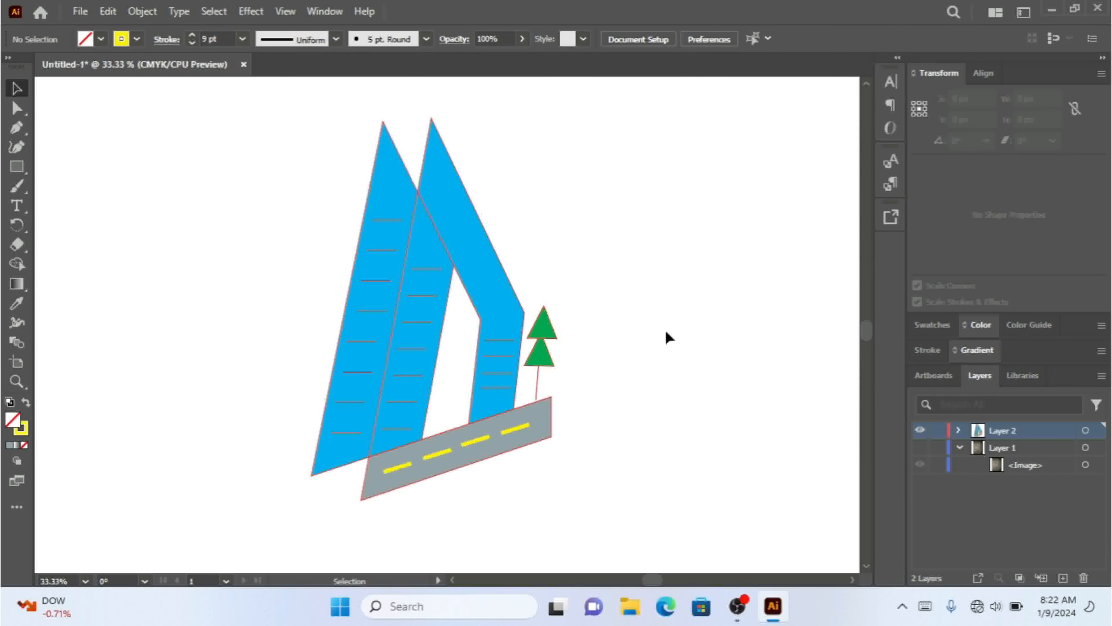
# - Apply a linear gradient fill to the right tower and set its starting colour stop to pink ED1872
pyautogui.click(448, 218)
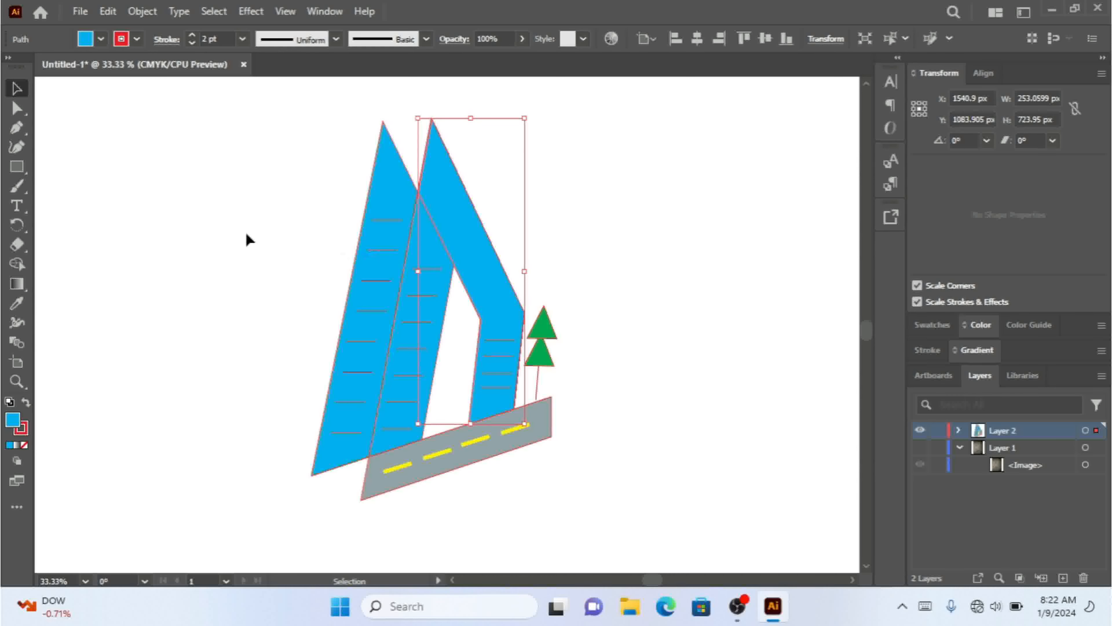
pyautogui.click(101, 39)
pyautogui.click(101, 39)
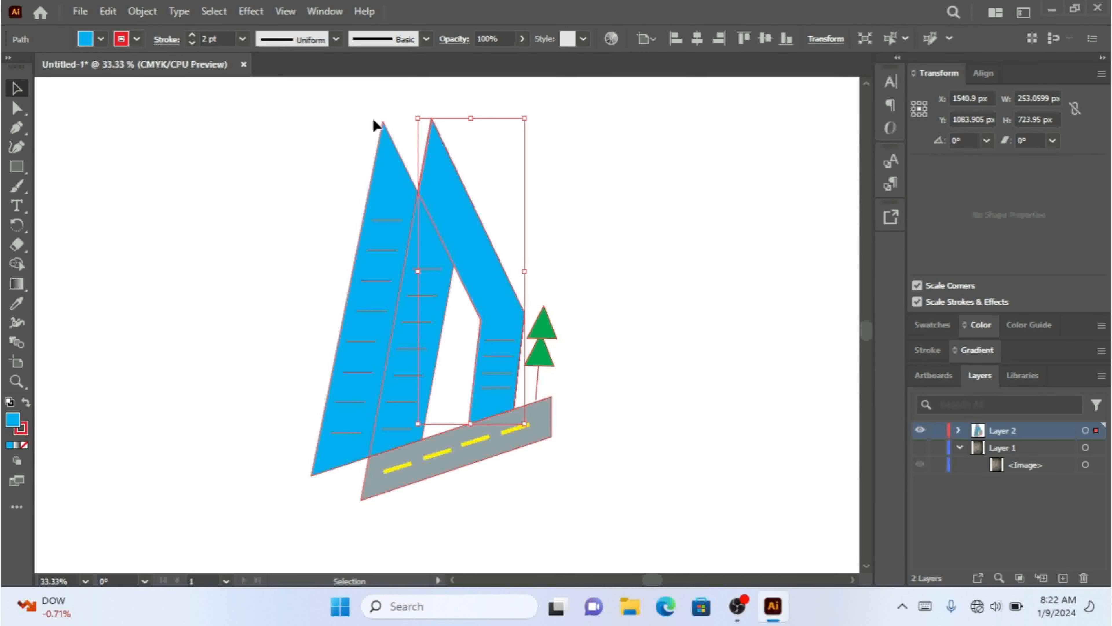
pyautogui.click(972, 350)
pyautogui.click(950, 494)
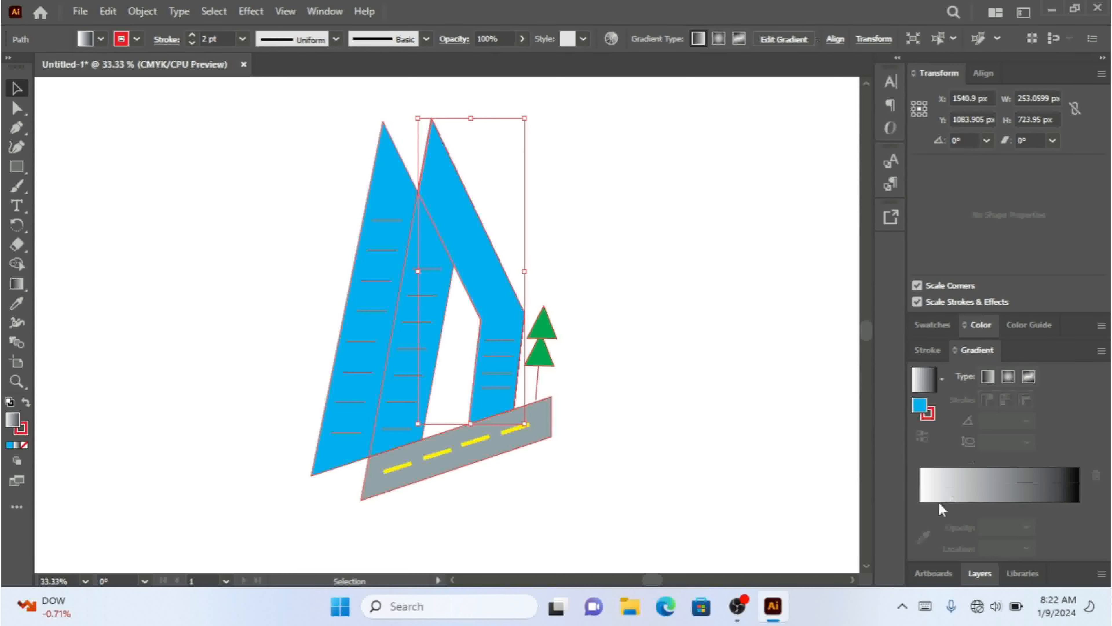
pyautogui.doubleClick(920, 502)
pyautogui.moveTo(954, 431); pyautogui.dragTo(1059, 431)
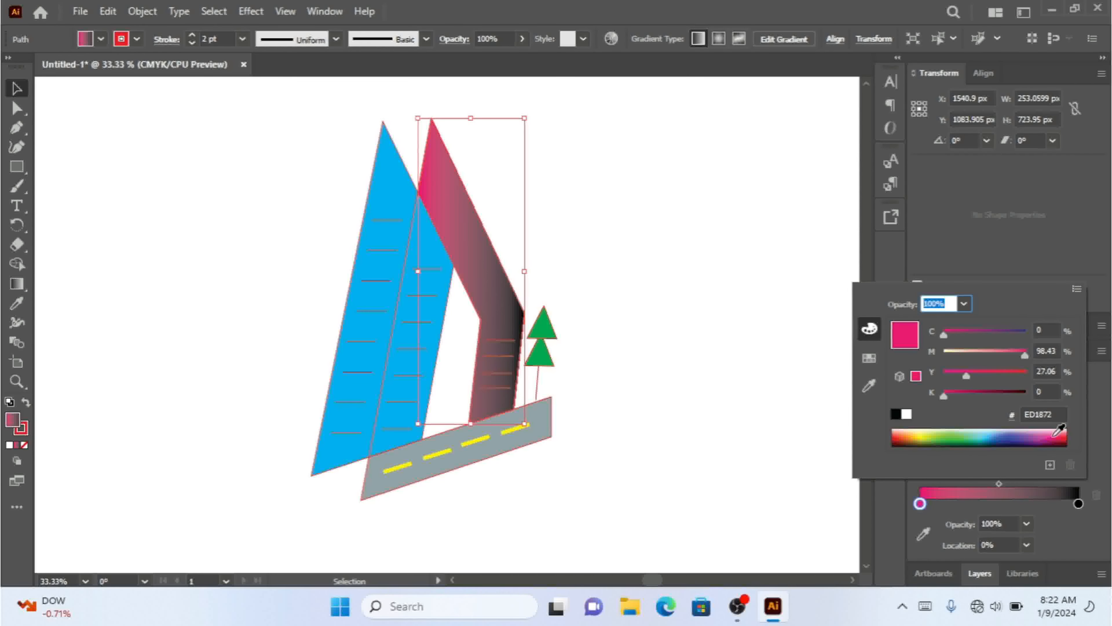
# - Set the end colour stop of the right tower's gradient to light blue 00A8D2
pyautogui.click(1078, 503)
pyautogui.doubleClick(1078, 504)
pyautogui.click(997, 432)
pyautogui.moveTo(1000, 429); pyautogui.dragTo(954, 394)
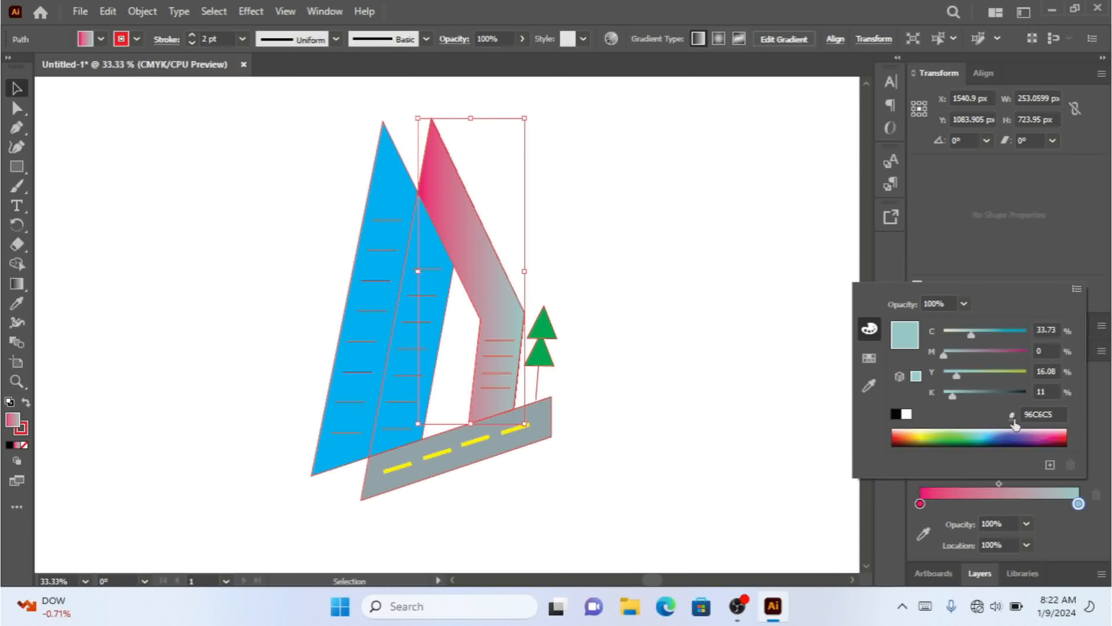
pyautogui.click(1037, 439)
pyautogui.moveTo(1041, 434); pyautogui.dragTo(998, 434)
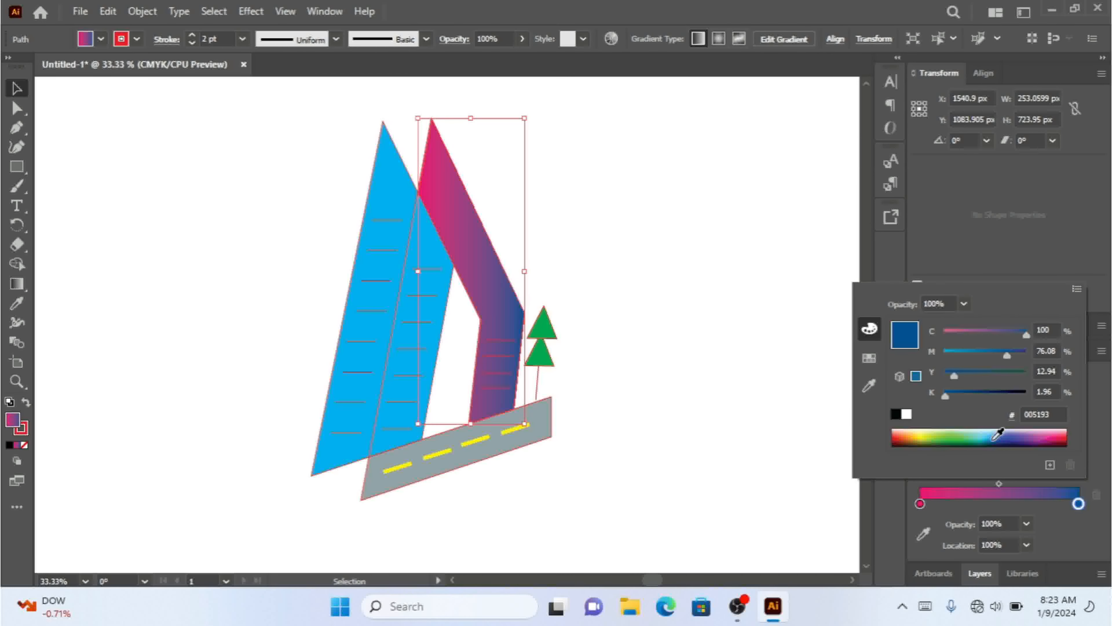
pyautogui.moveTo(970, 348); pyautogui.dragTo(939, 351)
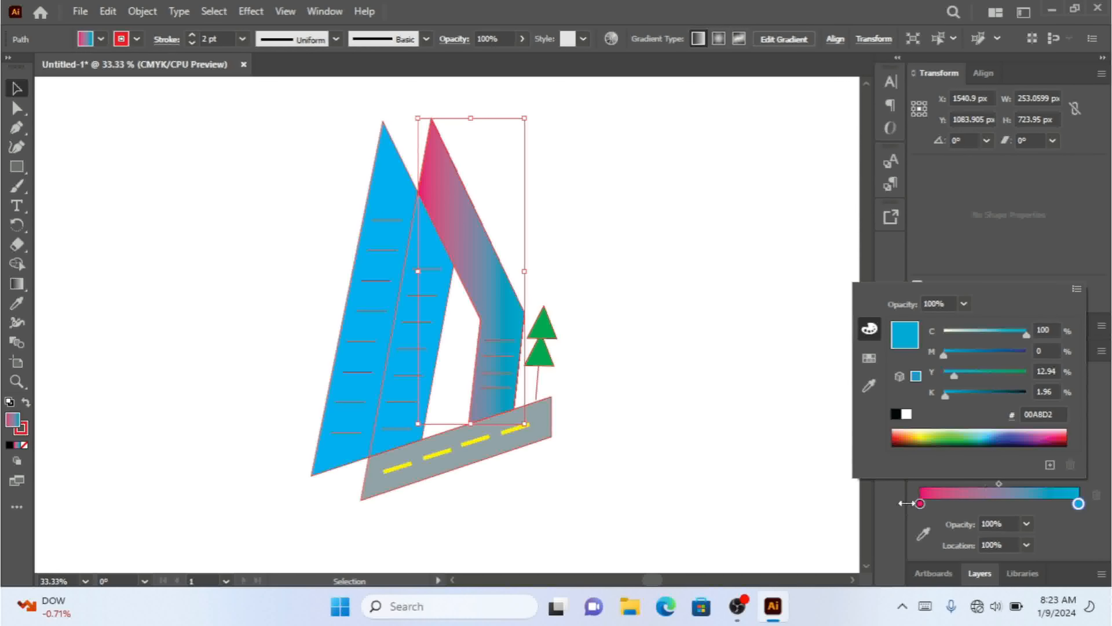
# - Change the start colour stop of the right tower's gradient to dark blue and fine-tune its yellow amount
pyautogui.click(920, 502)
pyautogui.doubleClick(920, 503)
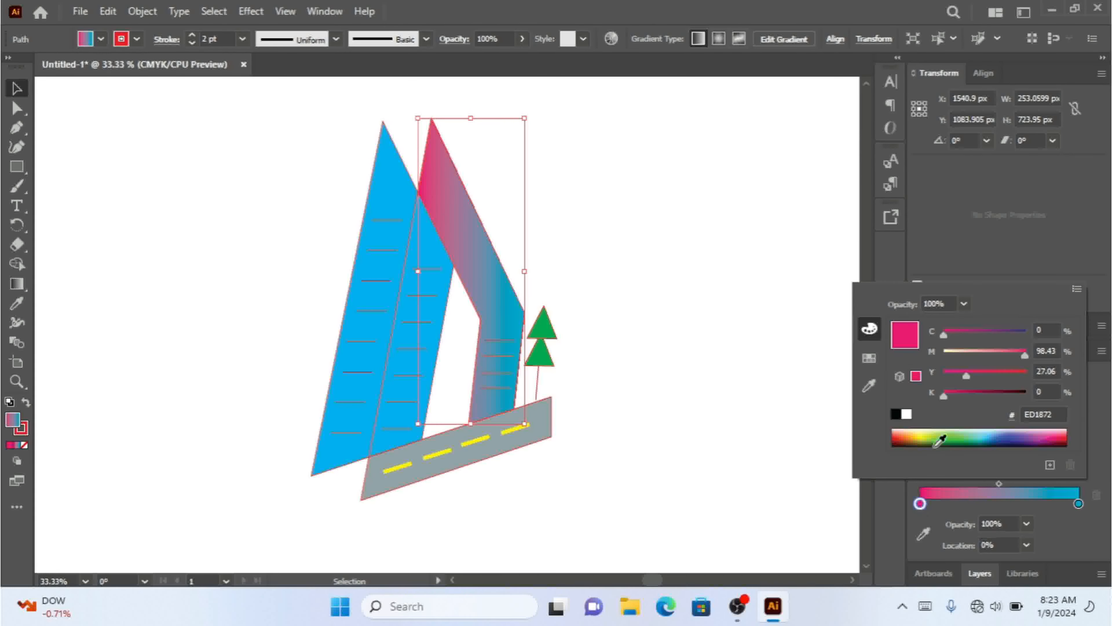
pyautogui.click(976, 435)
pyautogui.click(995, 432)
pyautogui.click(993, 430)
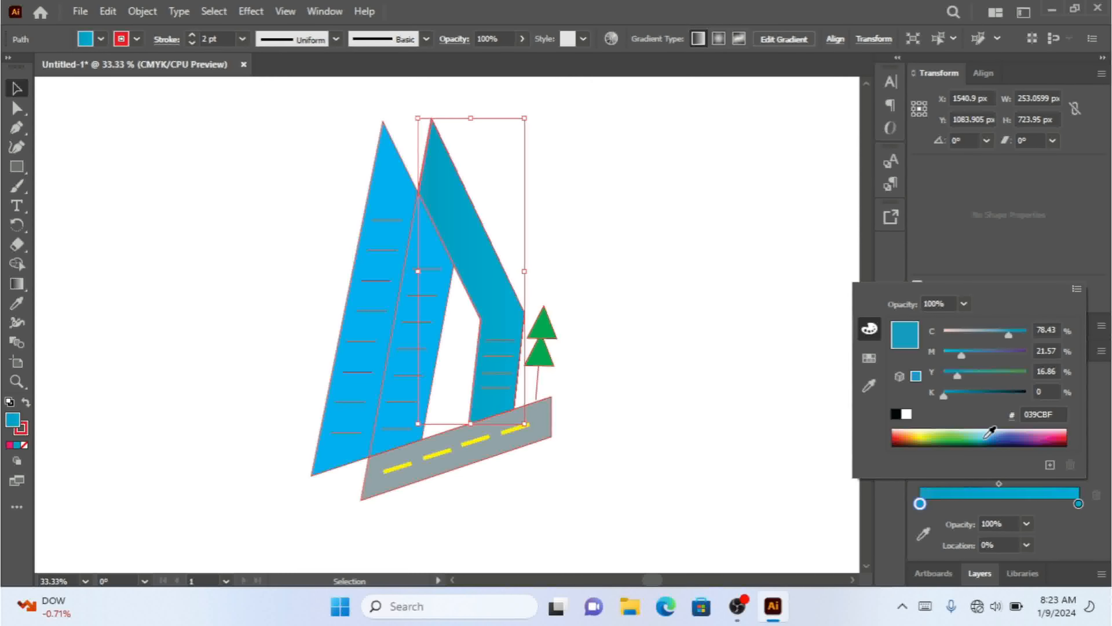
pyautogui.click(1014, 434)
pyautogui.click(1009, 433)
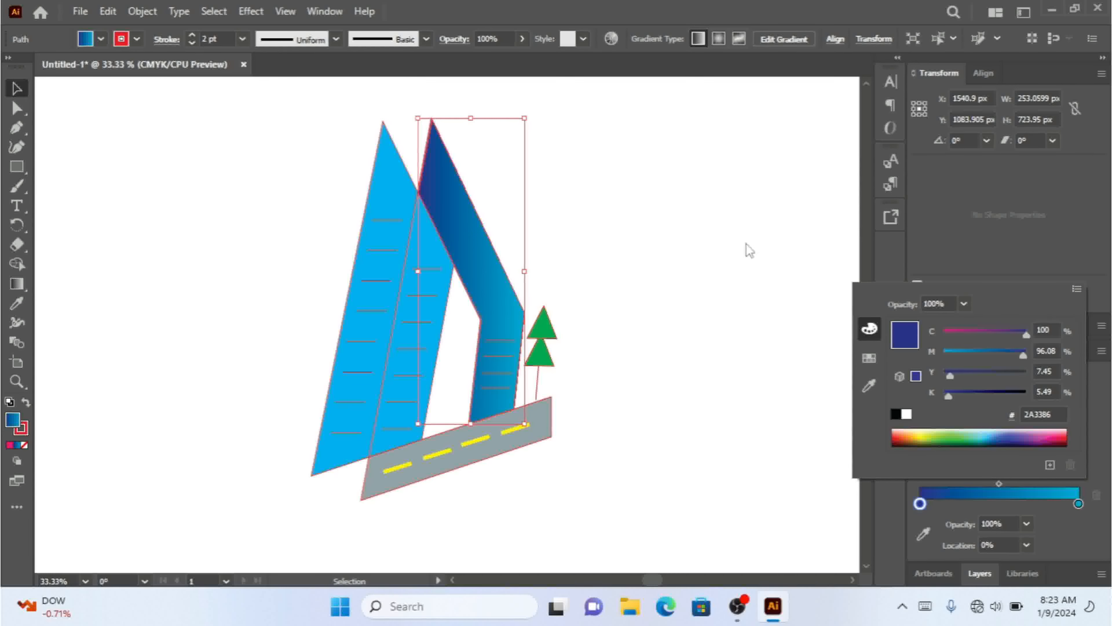
pyautogui.click(992, 373)
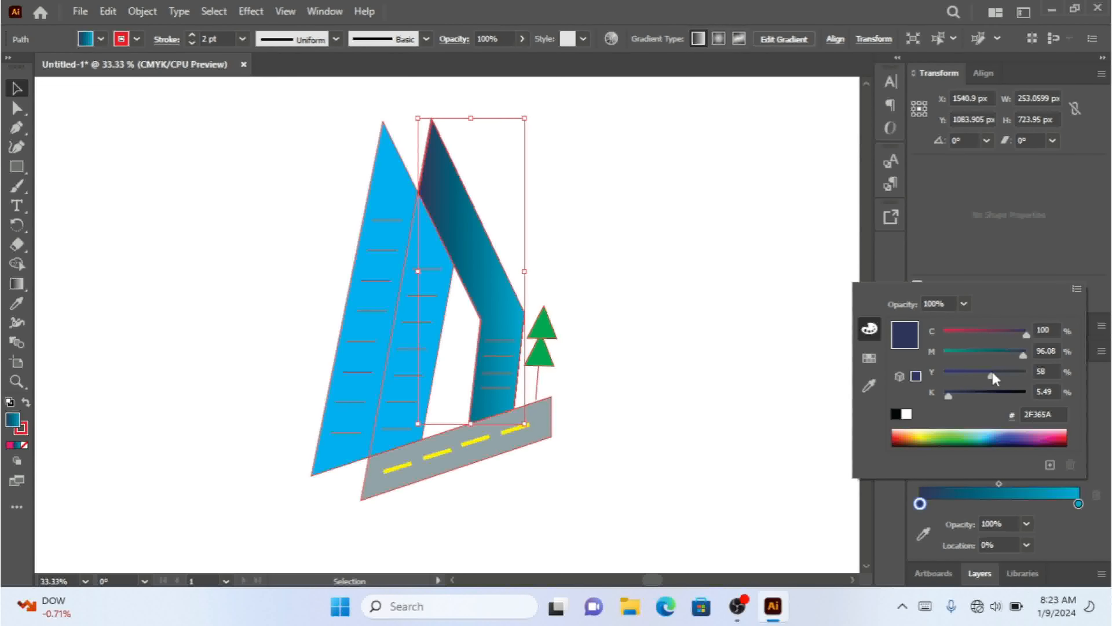
pyautogui.moveTo(992, 372); pyautogui.dragTo(970, 371)
# - Remove the right tower's outline by reducing its stroke weight to 0 pt
pyautogui.click(192, 43)
pyautogui.click(192, 43)
pyautogui.click(191, 42)
pyautogui.click(191, 43)
pyautogui.click(192, 43)
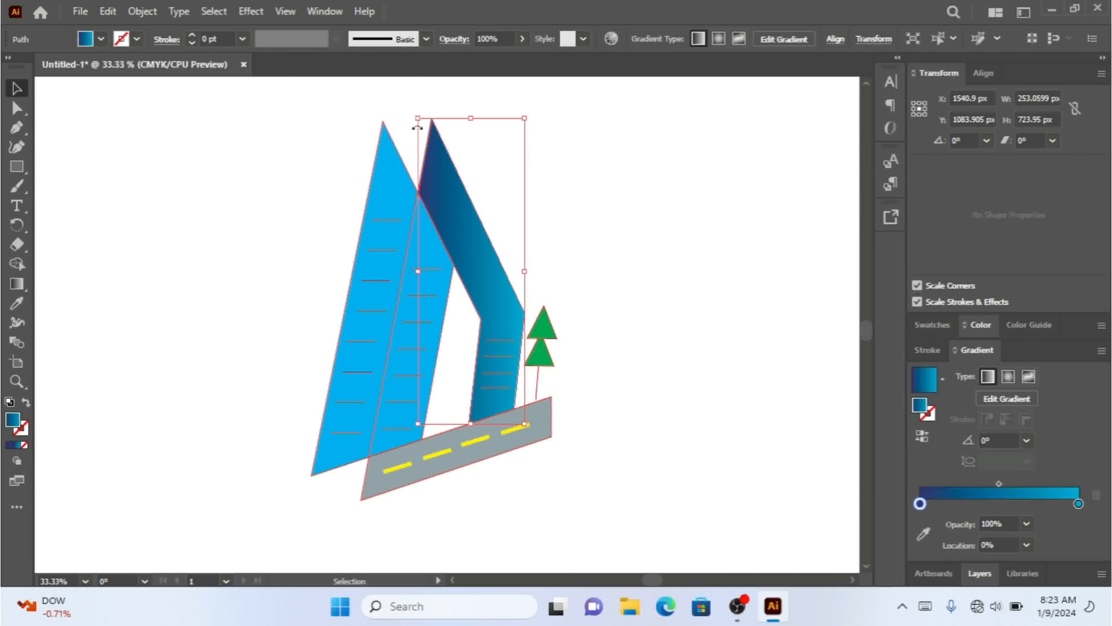
pyautogui.click(589, 221)
# - Copy the right tower's blue gradient and missing outline onto the middle tower face with the Eyedropper
pyautogui.click(432, 241)
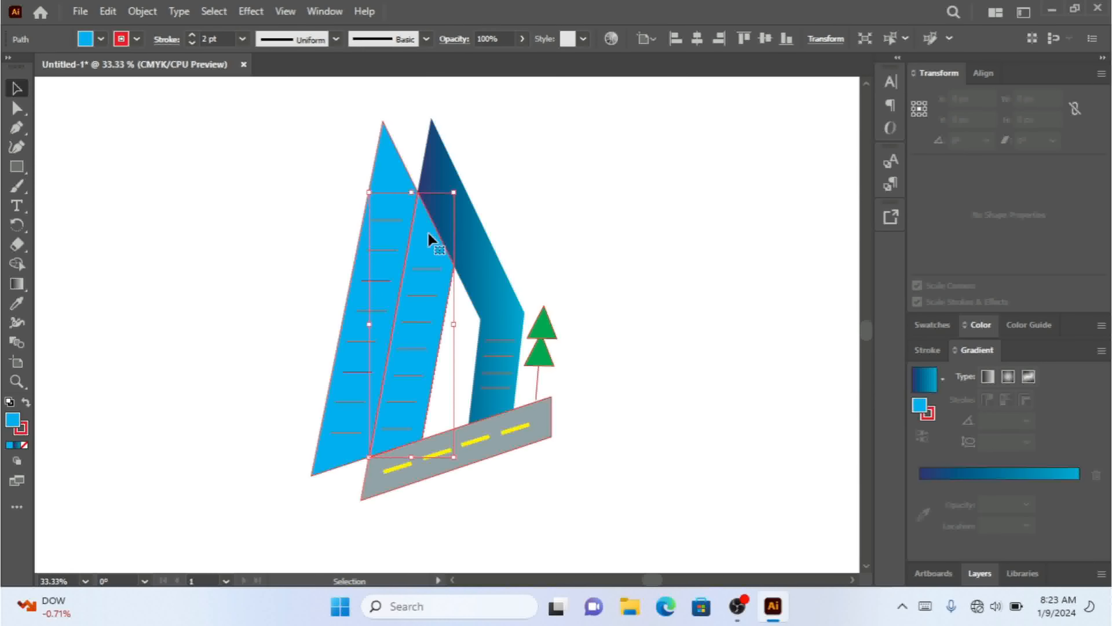
pyautogui.click(17, 304)
pyautogui.click(471, 195)
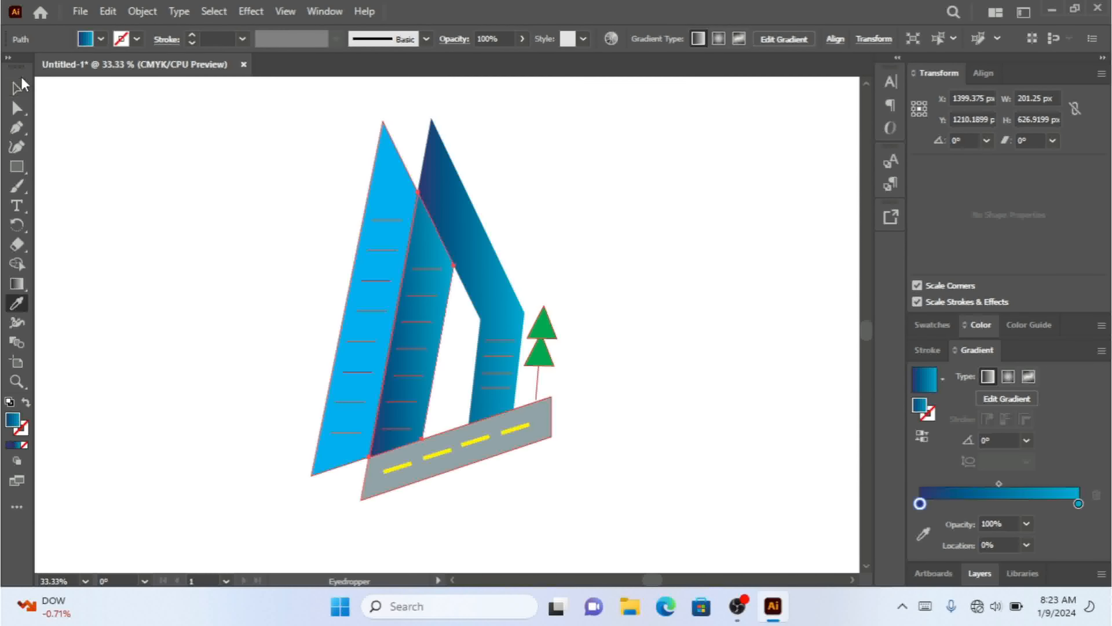
# - Redirect the middle face's gradient to run from dark at the base to light at the top, at about 81°
pyautogui.click(17, 284)
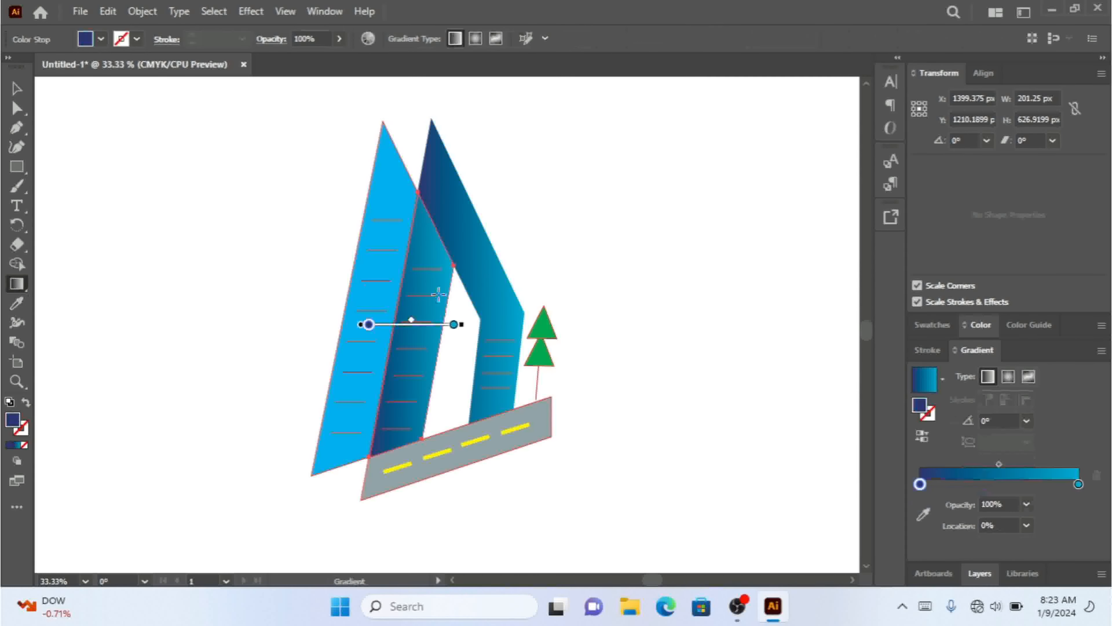
pyautogui.moveTo(439, 249)
pyautogui.mouseDown()
pyautogui.moveTo(392, 413)
pyautogui.moveTo(428, 254)
pyautogui.mouseUp()
pyautogui.click(16, 88)
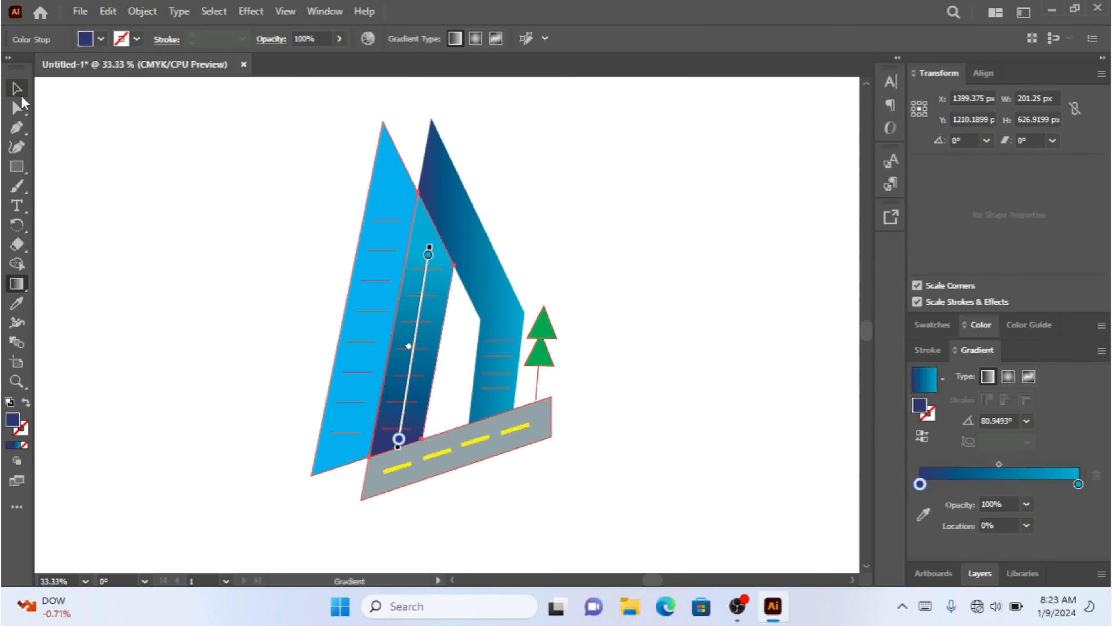
# - Copy the right tower's blue gradient and missing outline onto the left tower face with the Eyedropper
pyautogui.click(159, 248)
pyautogui.click(385, 154)
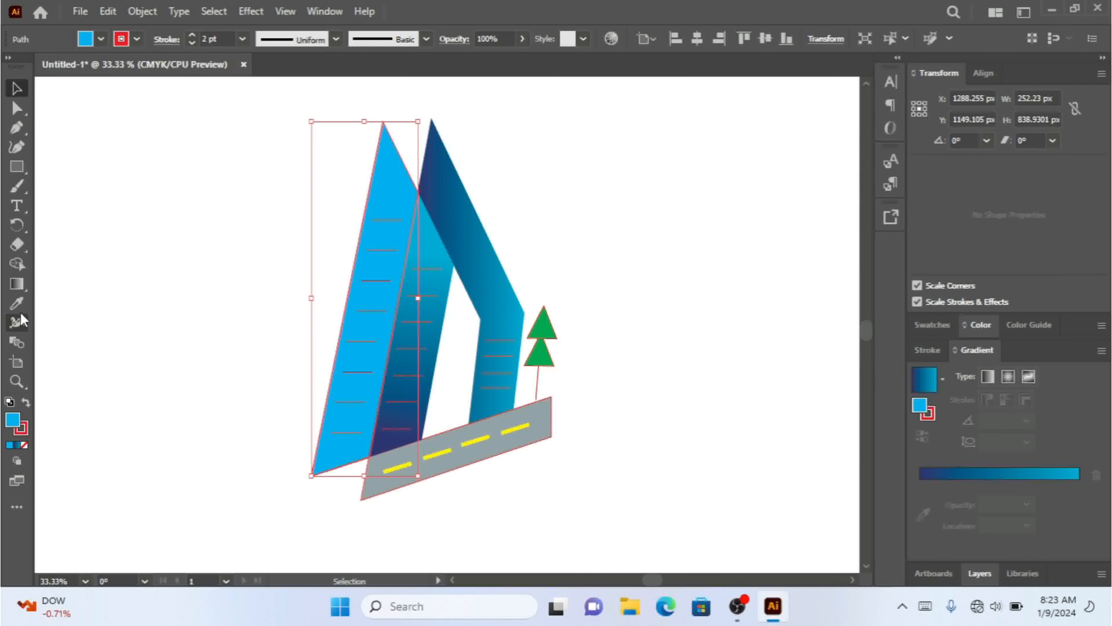
pyautogui.press('i')
pyautogui.click(495, 256)
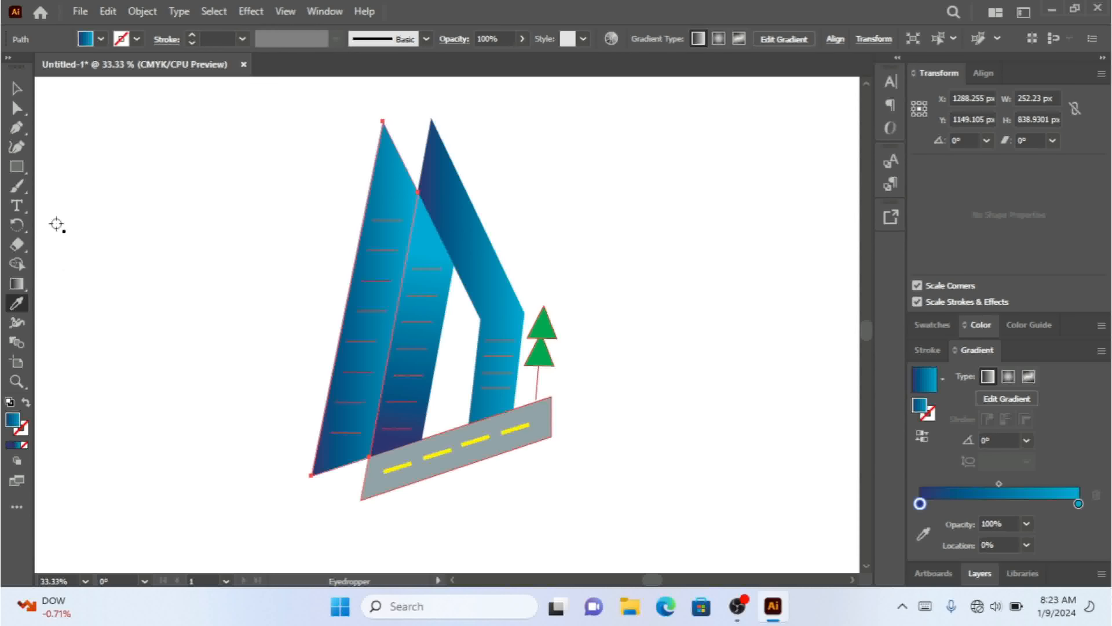
# - Recolour the start stop of the left face's gradient to light blue, with magenta 0%, yellow 6% and black 10%
pyautogui.doubleClick(919, 504)
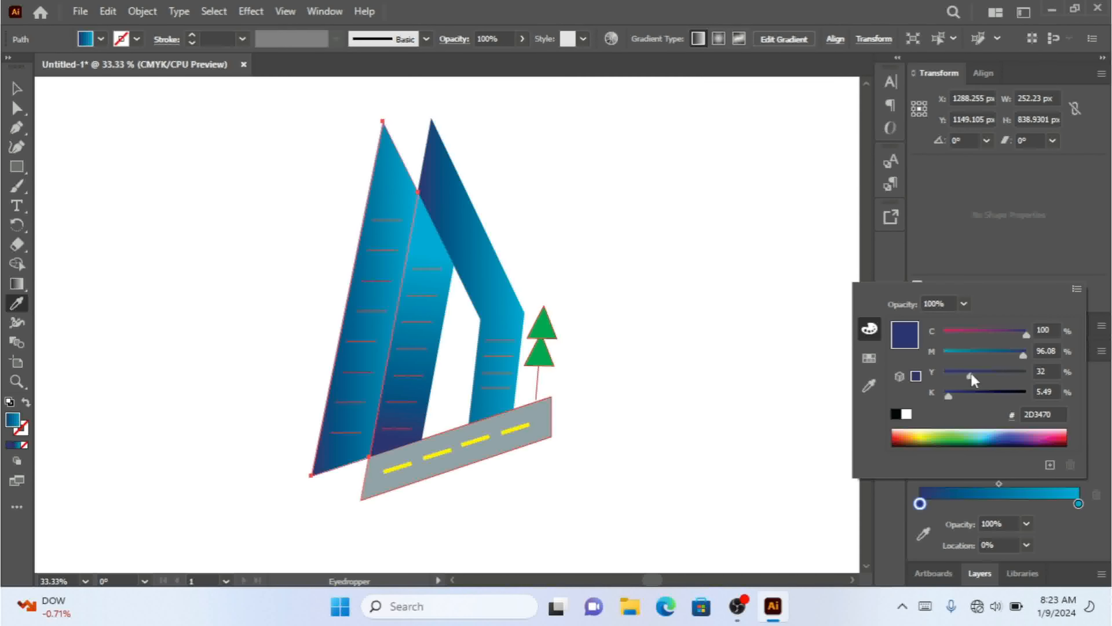
pyautogui.moveTo(971, 375); pyautogui.dragTo(941, 392)
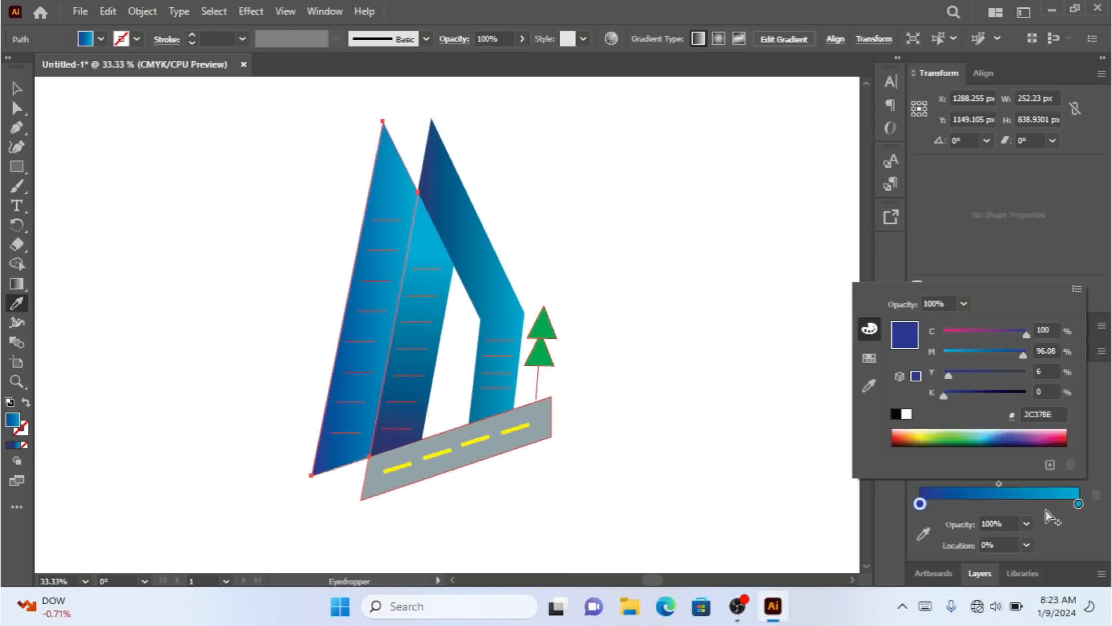
pyautogui.doubleClick(1079, 504)
pyautogui.moveTo(978, 392); pyautogui.dragTo(951, 393)
pyautogui.click(943, 350)
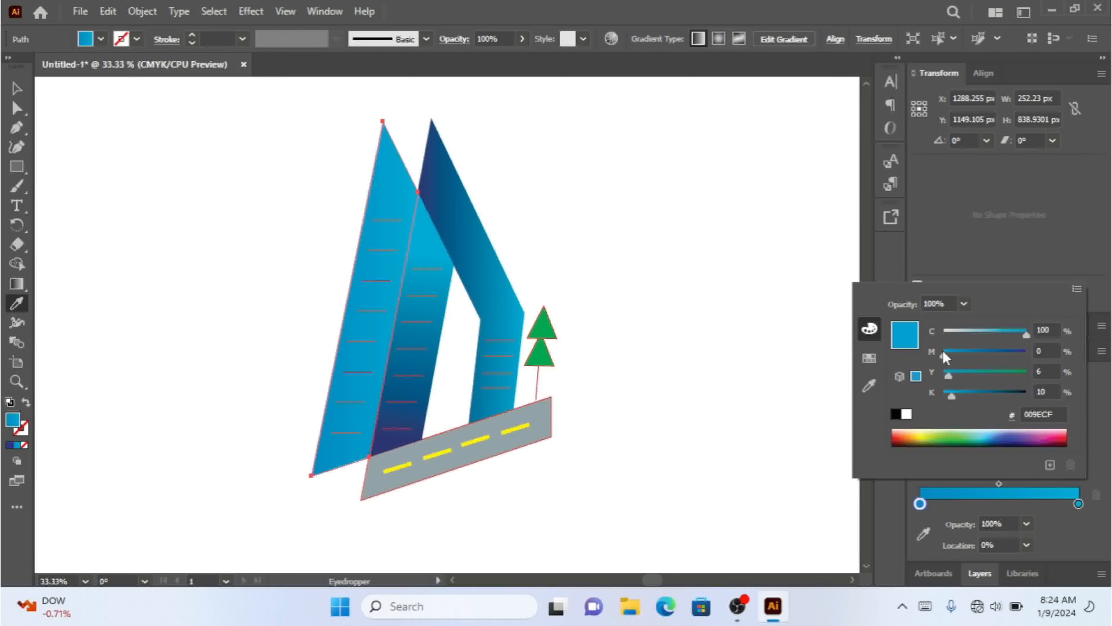
pyautogui.click(657, 191)
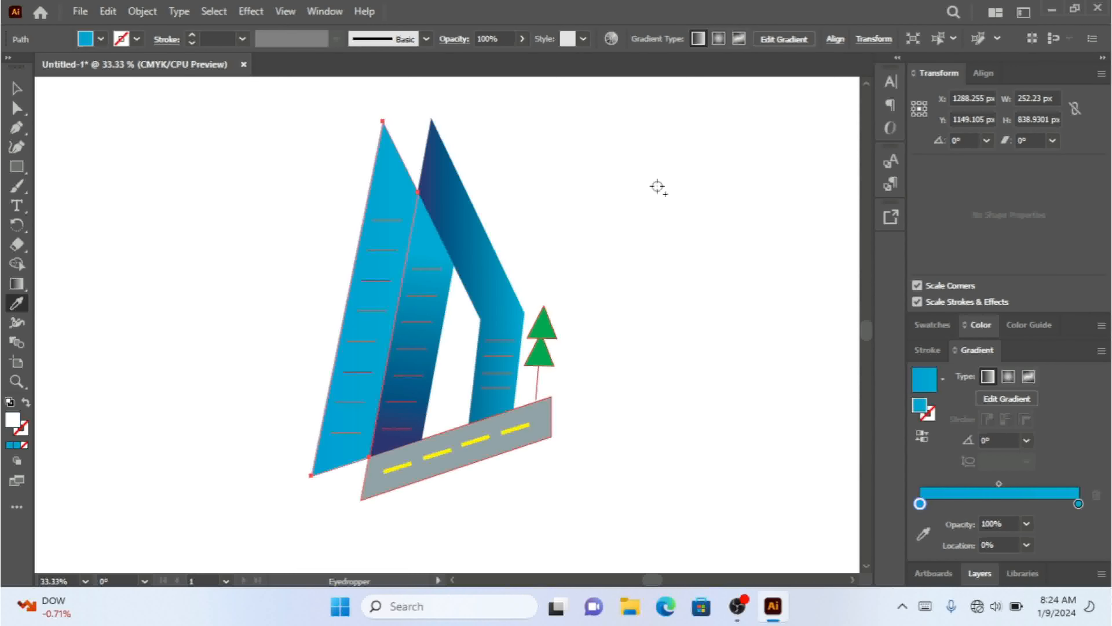
pyautogui.hotkey('ctrl', 'z')
pyautogui.click(16, 90)
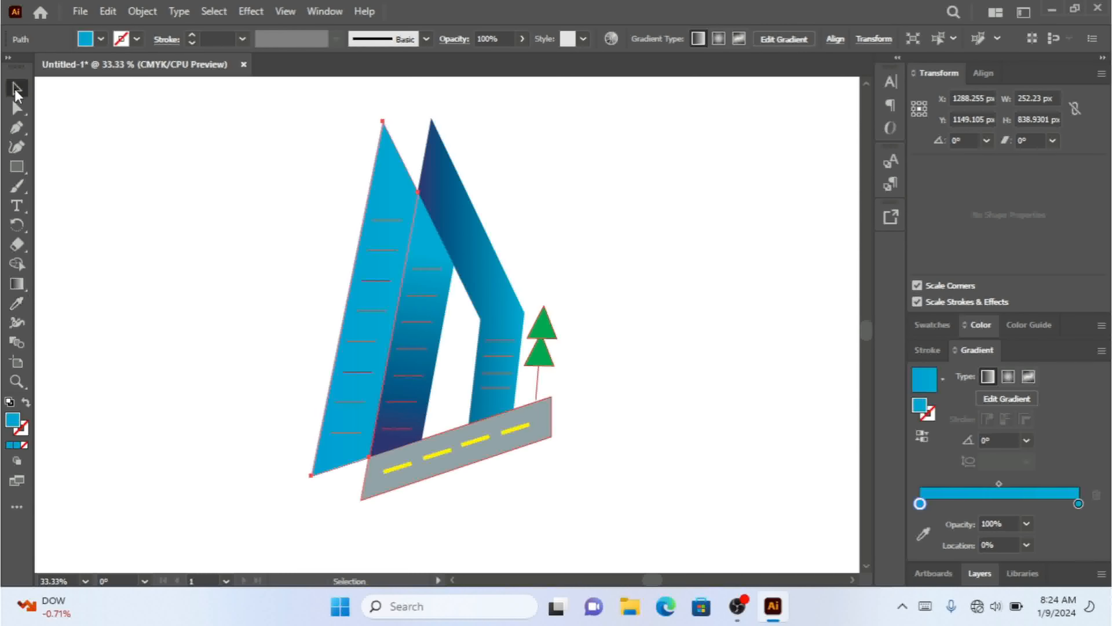
pyautogui.click(197, 239)
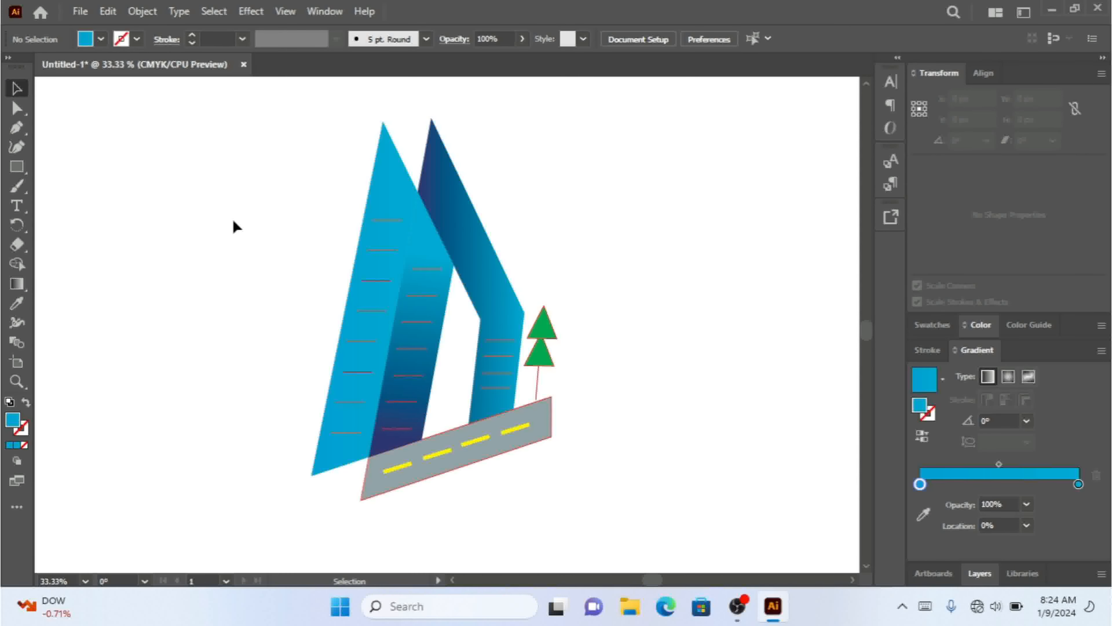
# - Give the window lines on the left tower face a white stroke with a weight of 8 pt
pyautogui.click(390, 222)
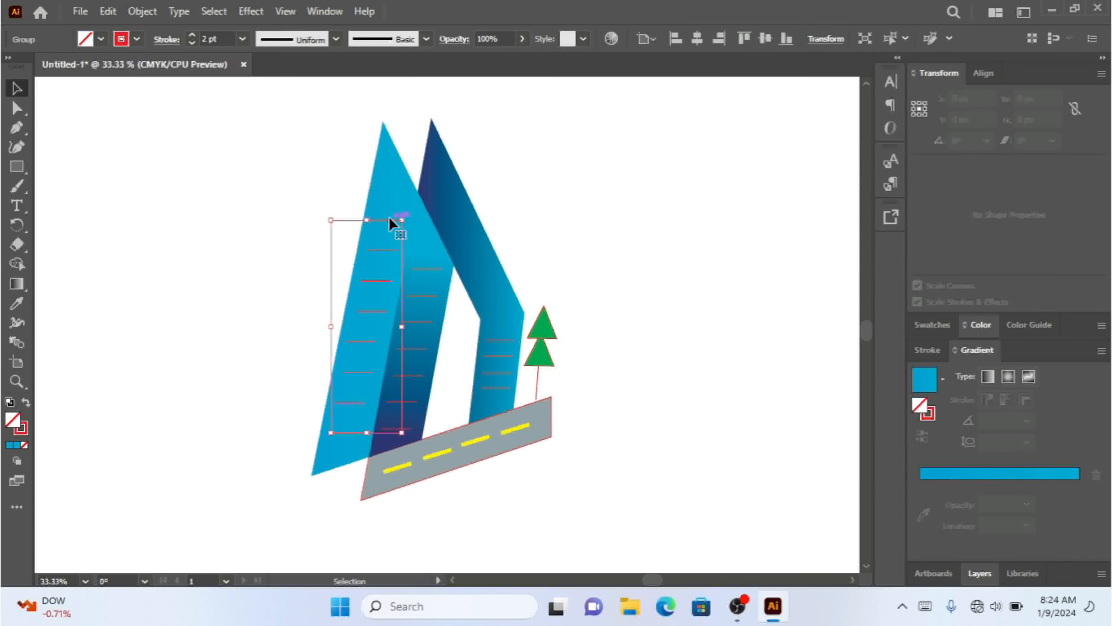
pyautogui.click(137, 39)
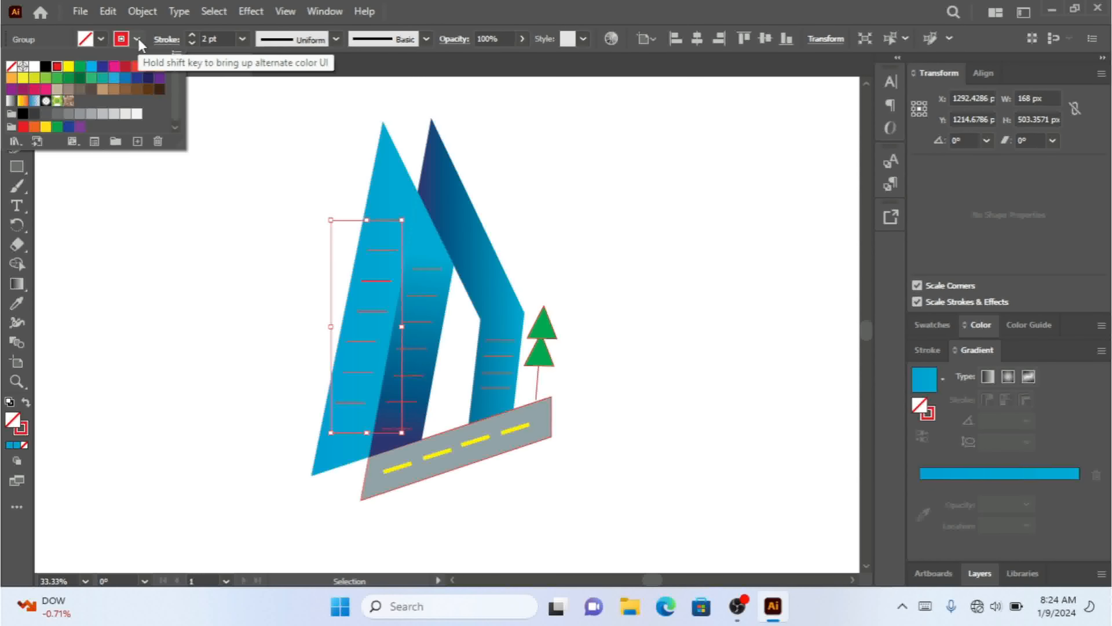
pyautogui.click(34, 67)
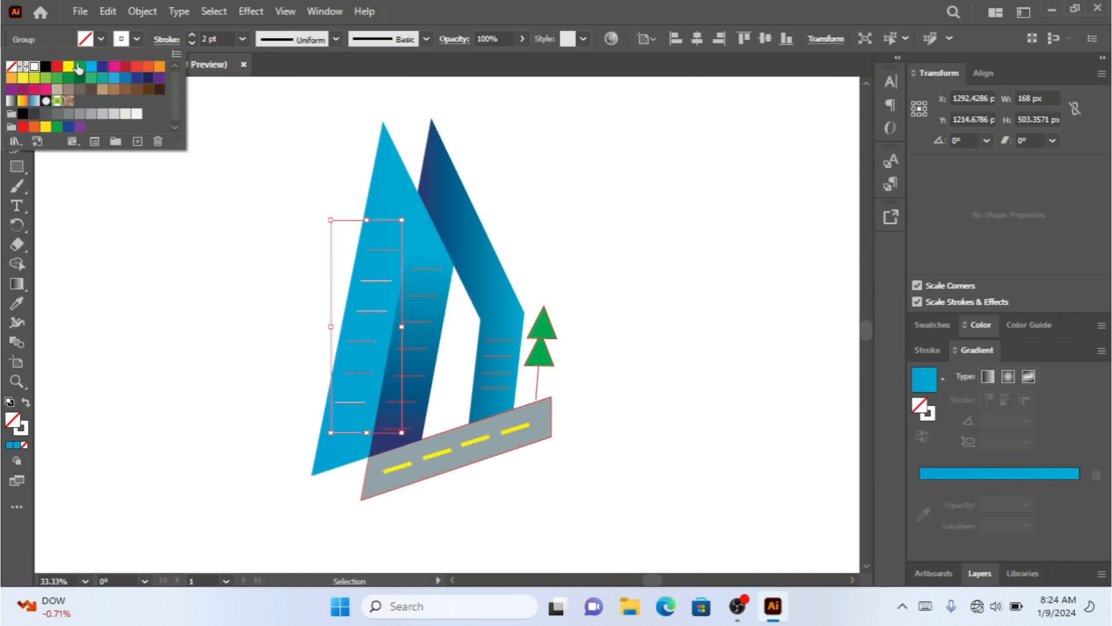
pyautogui.click(192, 36)
pyautogui.click(192, 35)
pyautogui.click(192, 35)
pyautogui.click(191, 35)
pyautogui.click(192, 36)
pyautogui.click(192, 36)
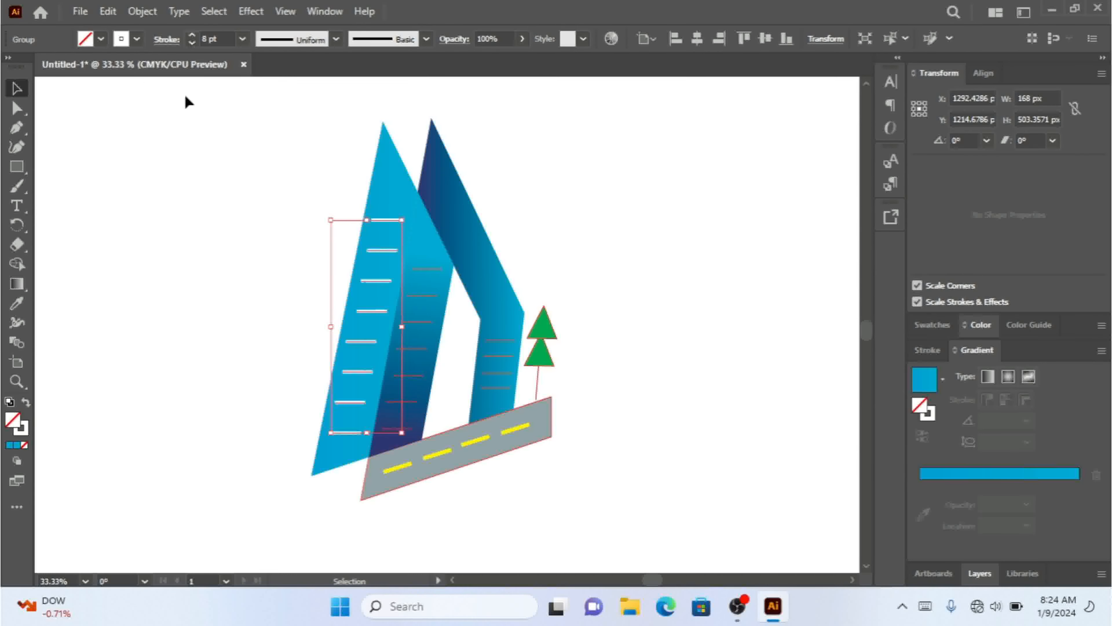
pyautogui.click(146, 264)
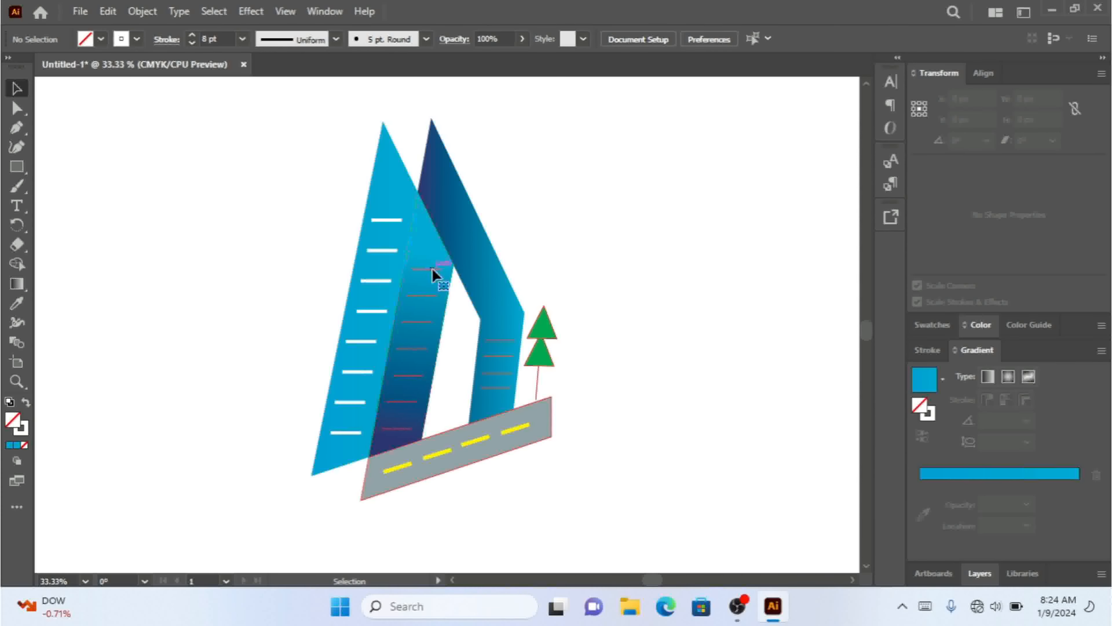
# - Give the window lines on the middle tower face a white stroke with a weight of 8 pt
pyautogui.click(438, 280)
pyautogui.click(137, 39)
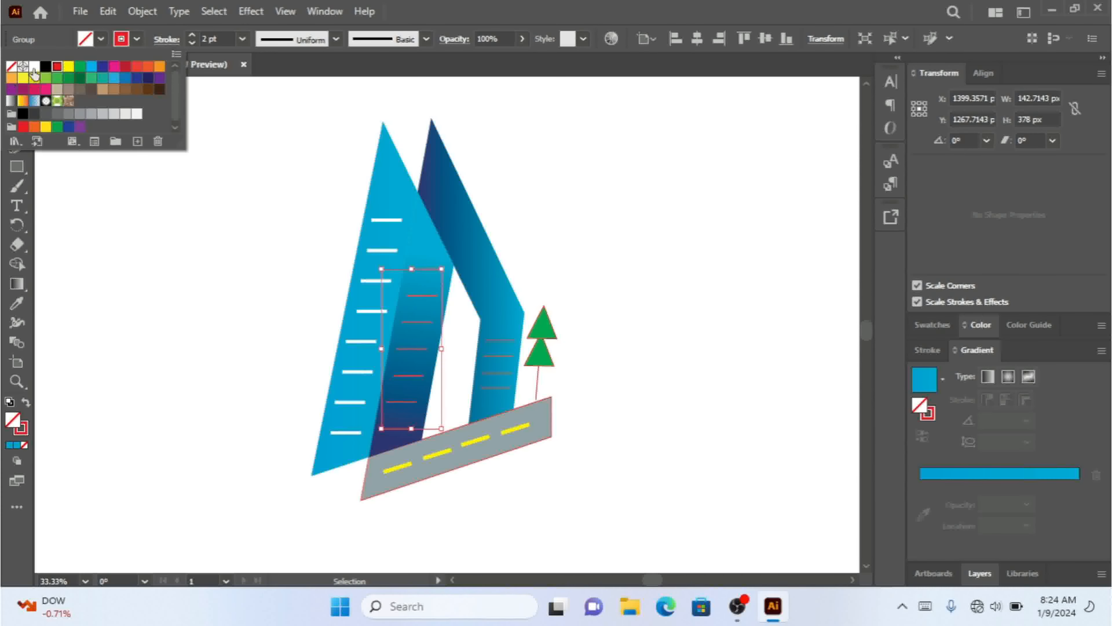
pyautogui.click(34, 66)
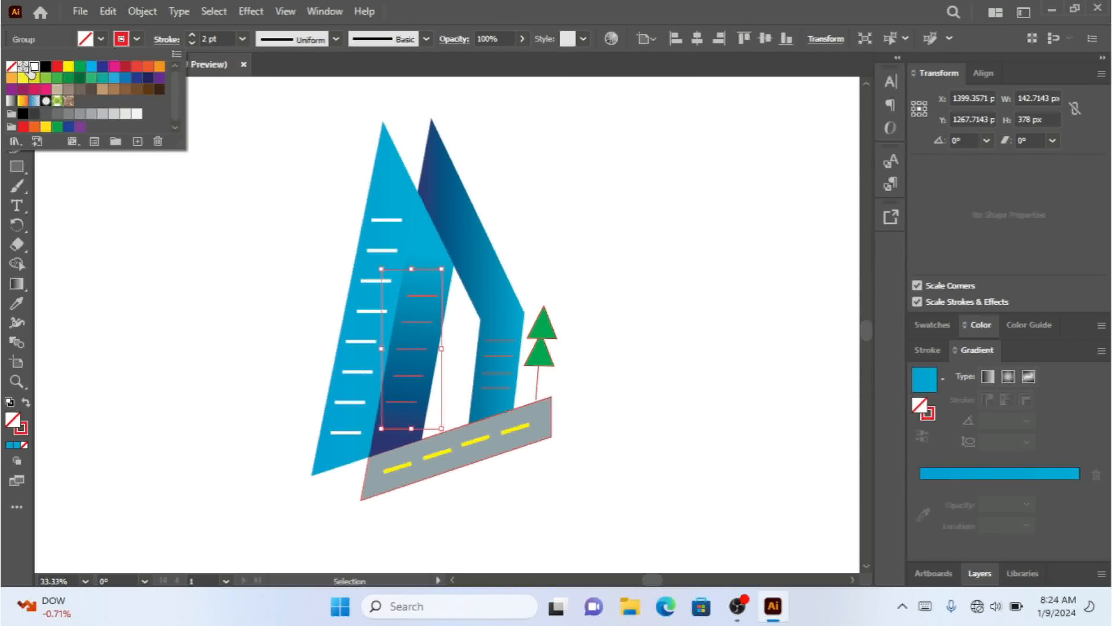
pyautogui.click(197, 40)
pyautogui.click(192, 35)
pyautogui.click(192, 35)
pyautogui.click(192, 35)
pyautogui.click(192, 35)
pyautogui.click(191, 35)
pyautogui.click(192, 35)
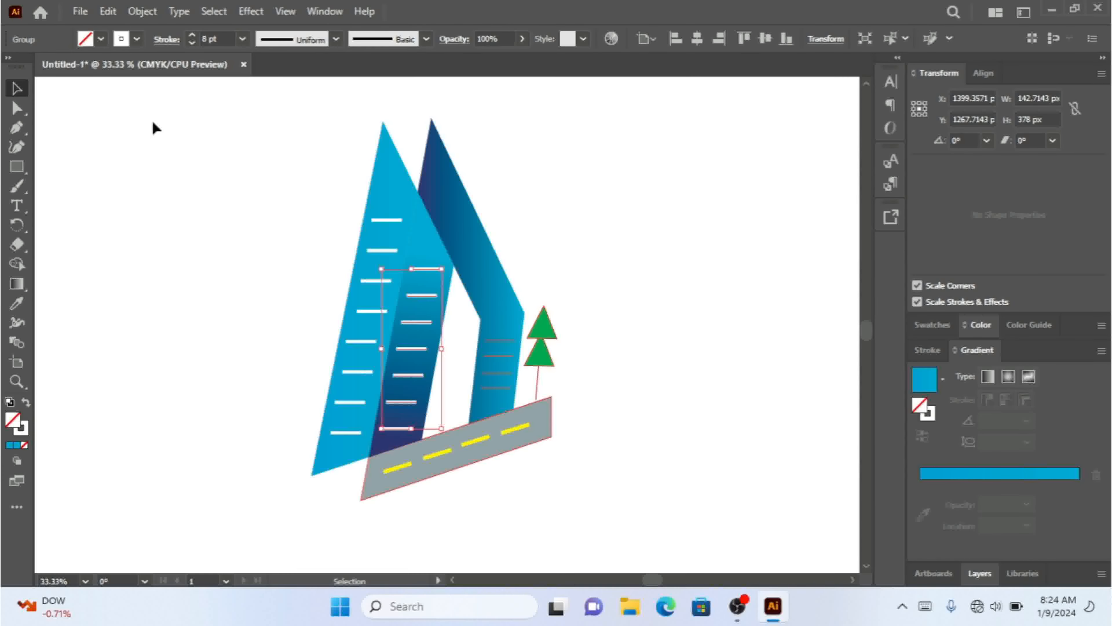
pyautogui.click(196, 260)
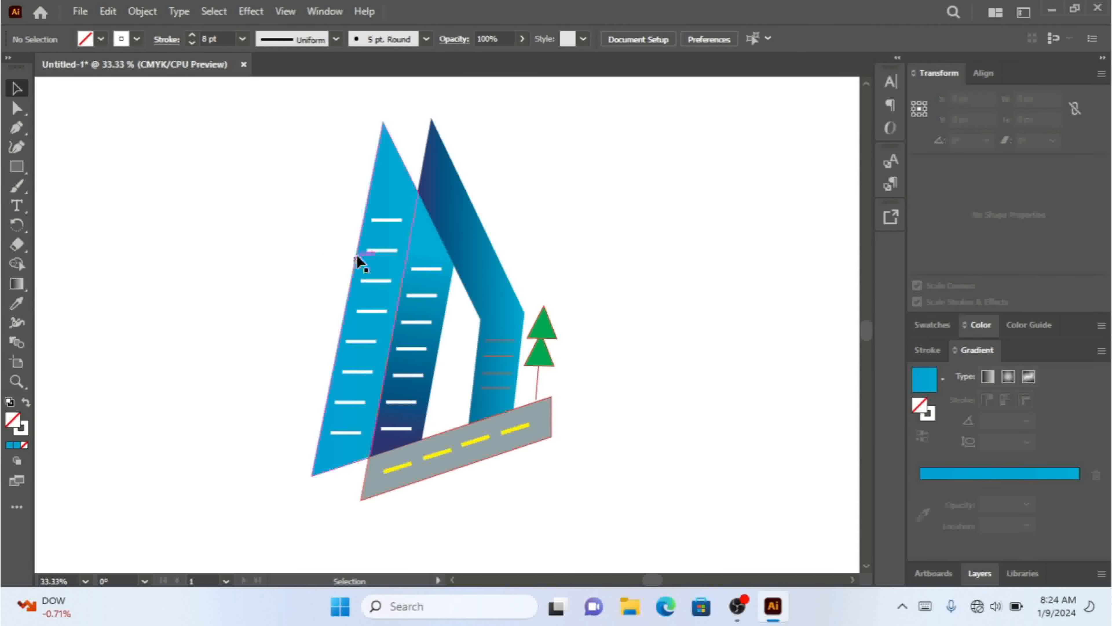
# - Set the right tower's window lines to a stroke weight of 8 pt and colour them white
pyautogui.click(373, 251)
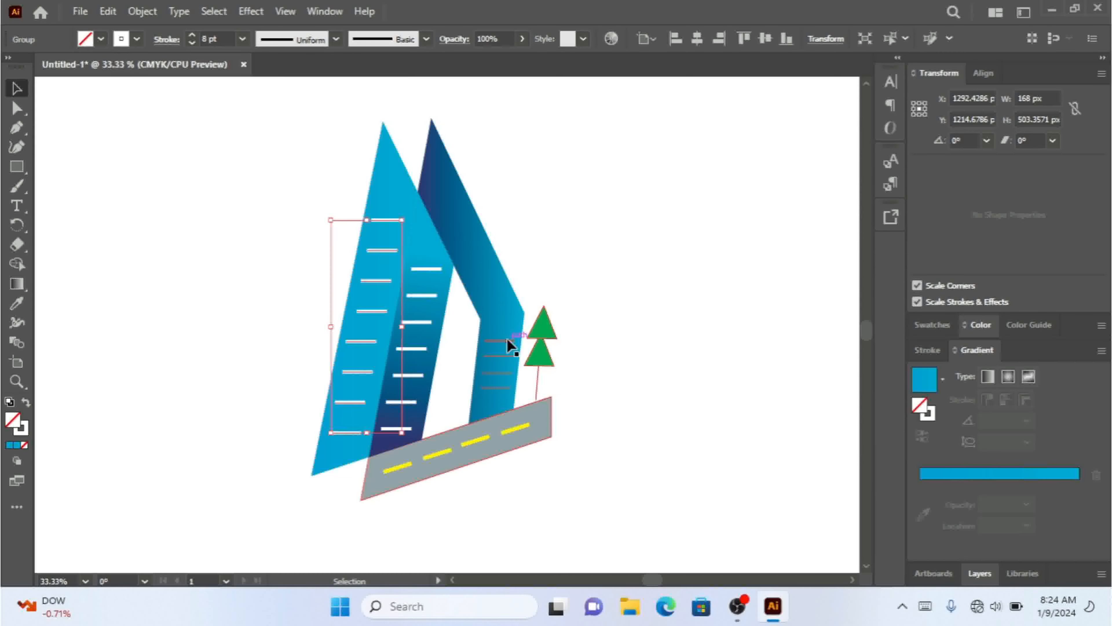
pyautogui.click(508, 349)
pyautogui.click(221, 39)
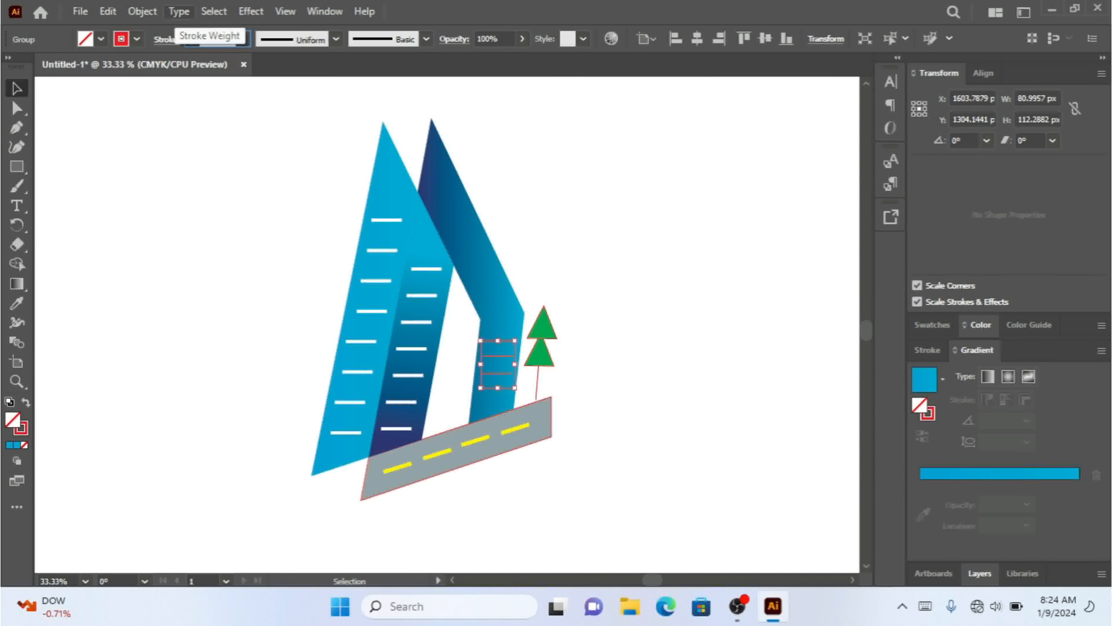
pyautogui.press('BackSpace')
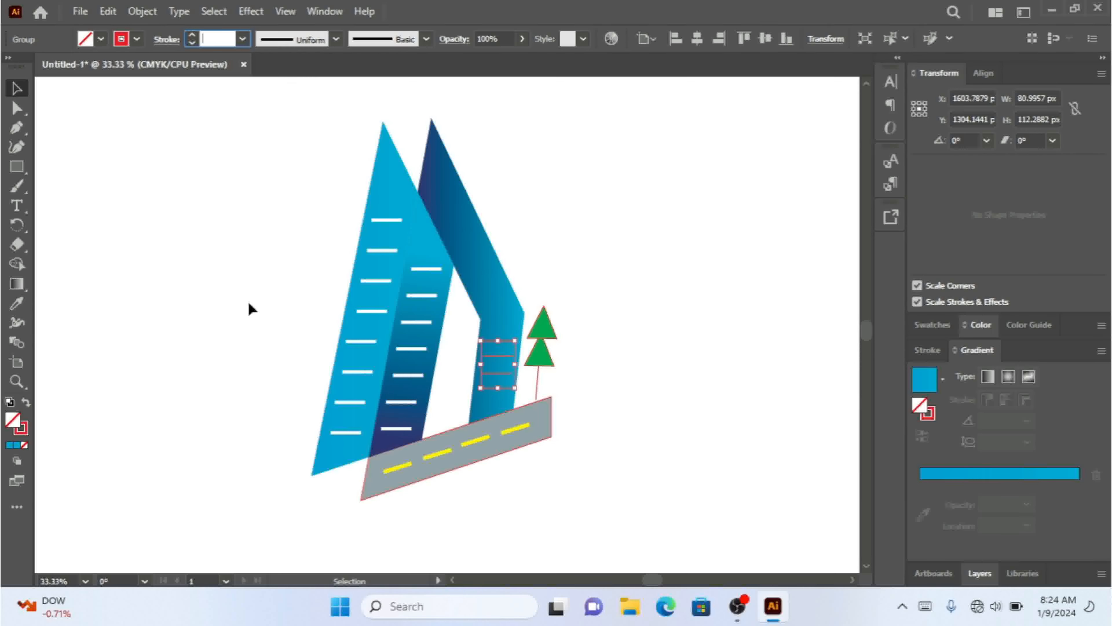
pyautogui.write('8')
pyautogui.press('Return')
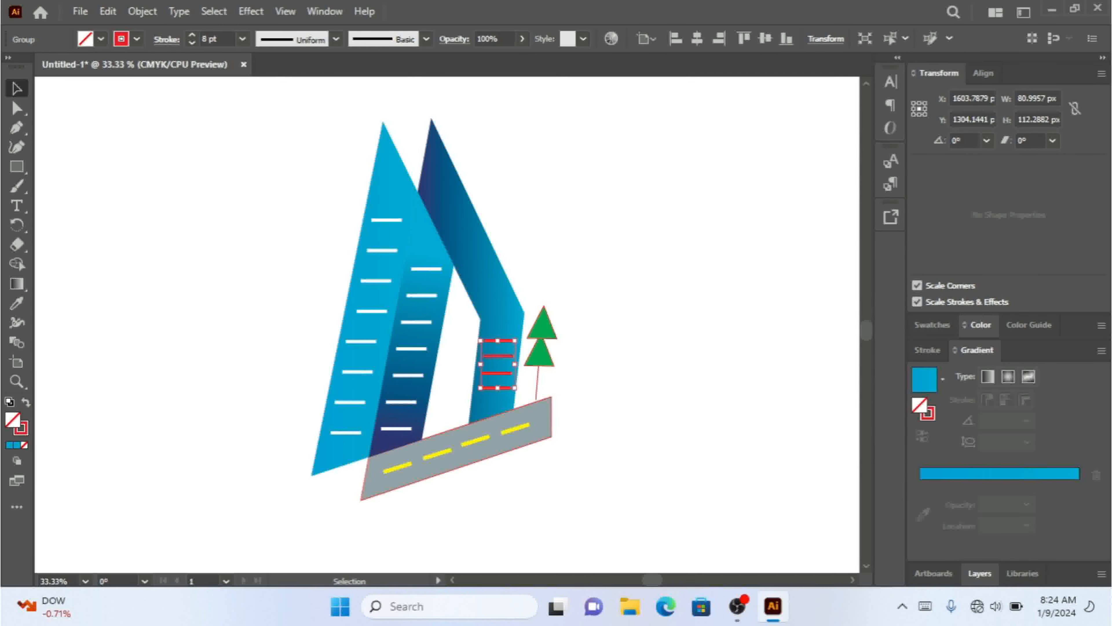
pyautogui.click(137, 39)
pyautogui.click(34, 67)
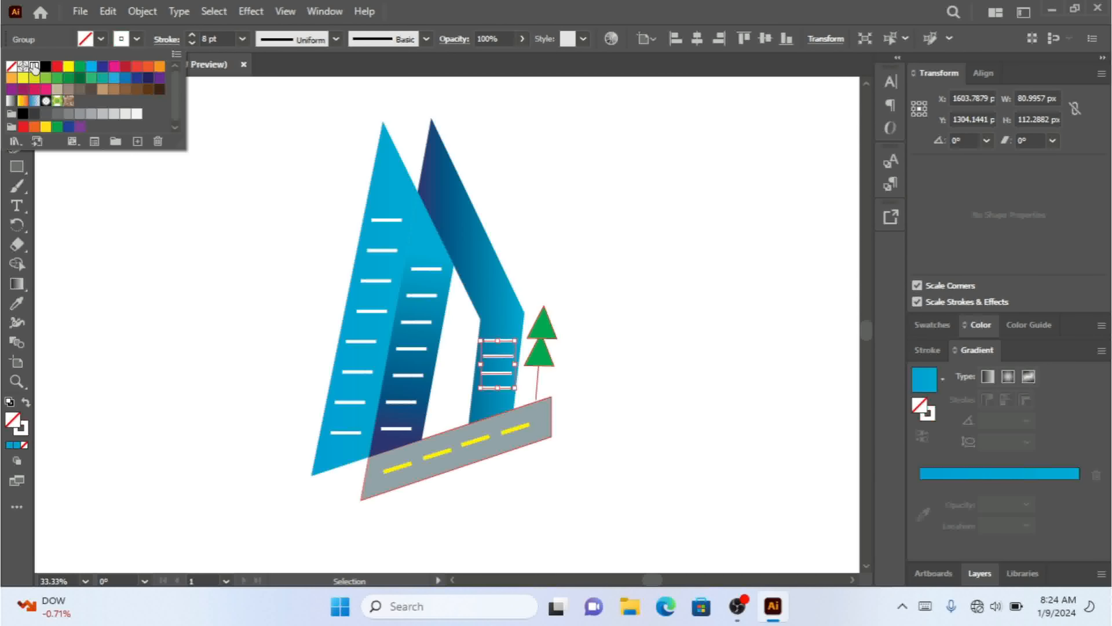
pyautogui.click(179, 357)
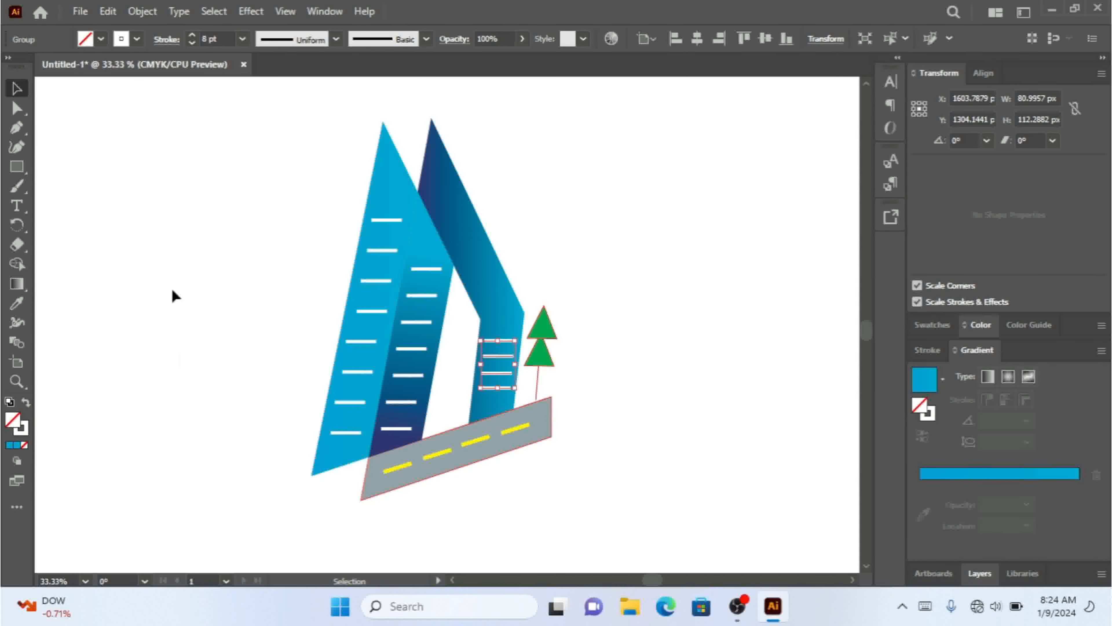
pyautogui.click(539, 352)
pyautogui.click(538, 385)
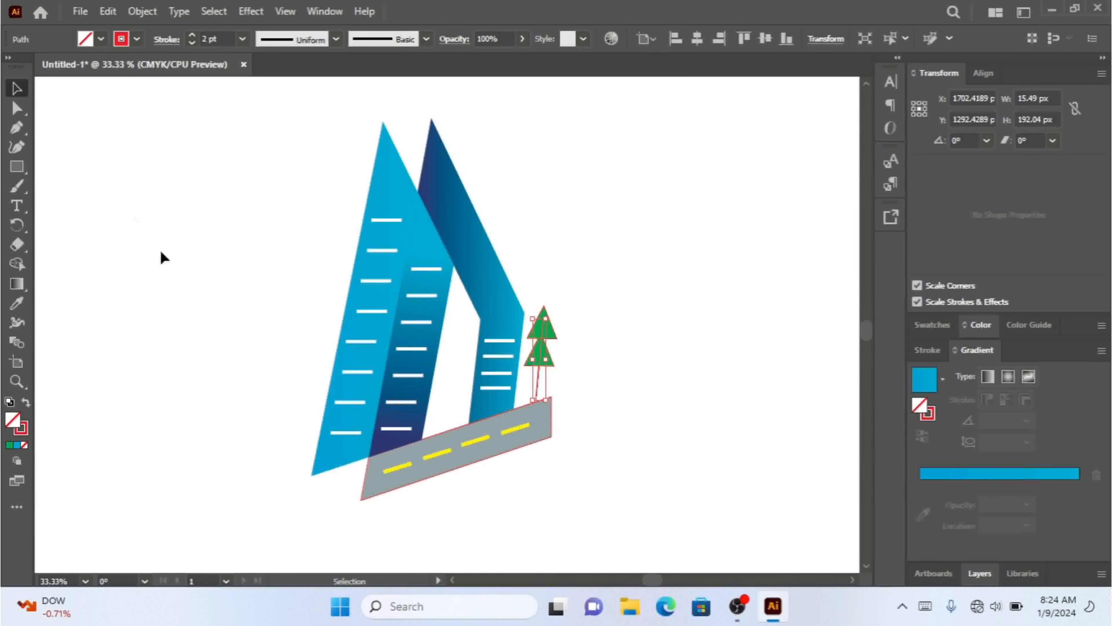
pyautogui.click(593, 340)
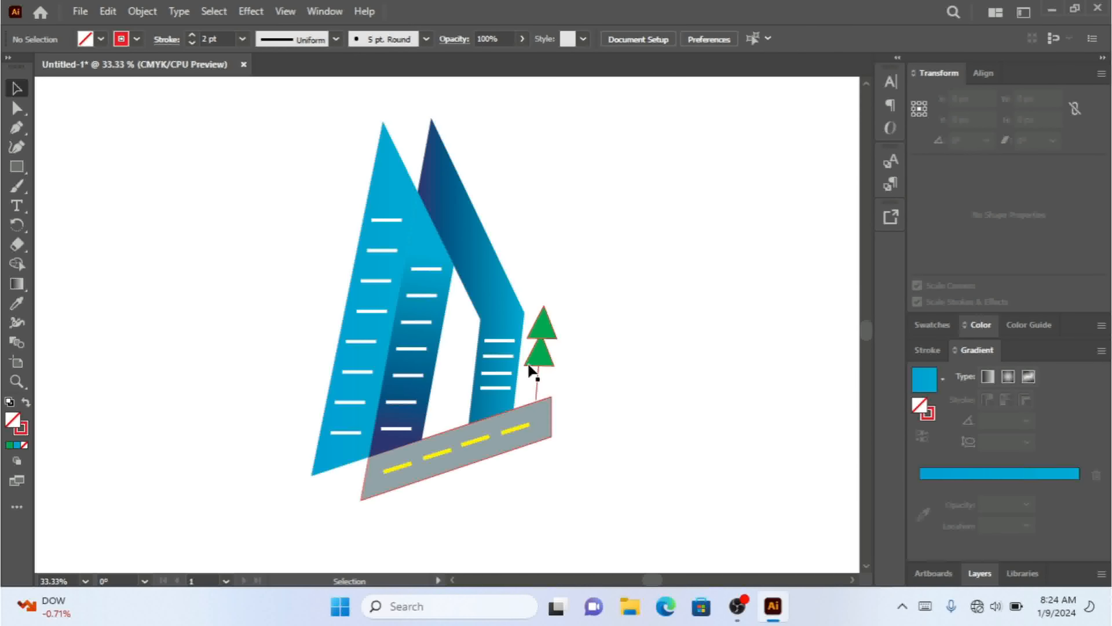